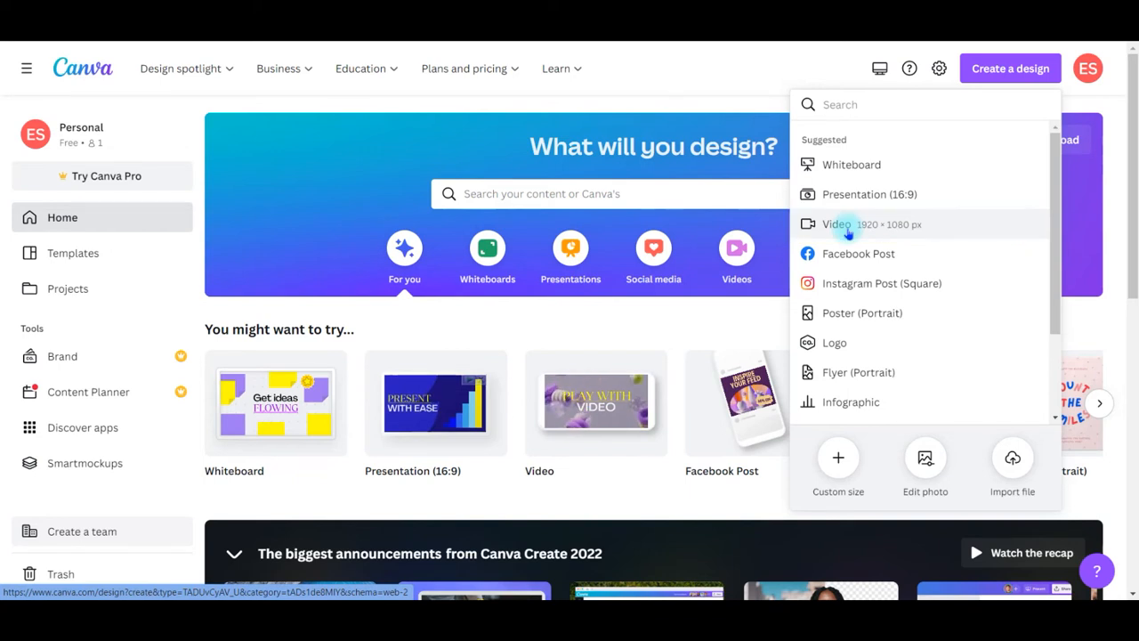
# - Create a blank 1920 × 1080 px video design and set its page background to light blue #38b6ff
pyautogui.click(847, 230)
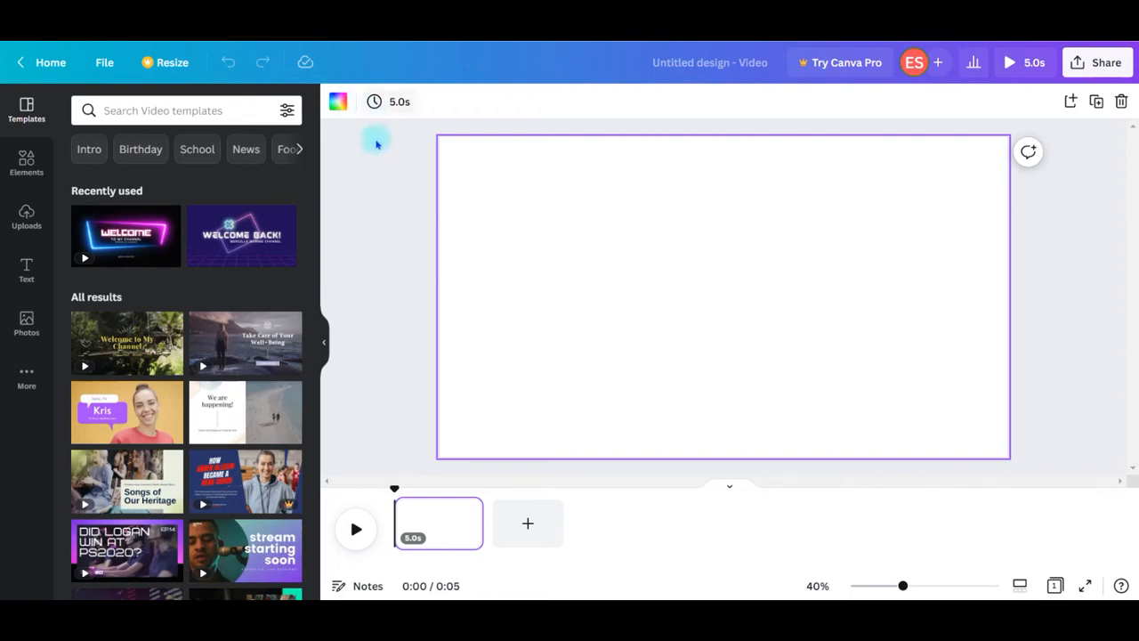
pyautogui.click(379, 180)
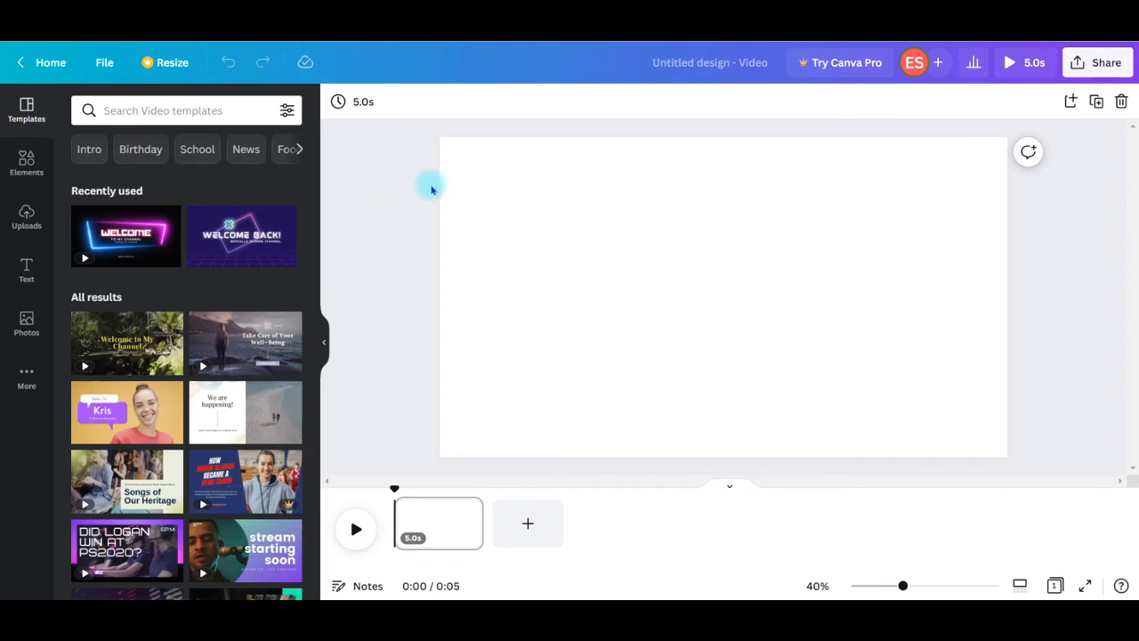
pyautogui.click(564, 166)
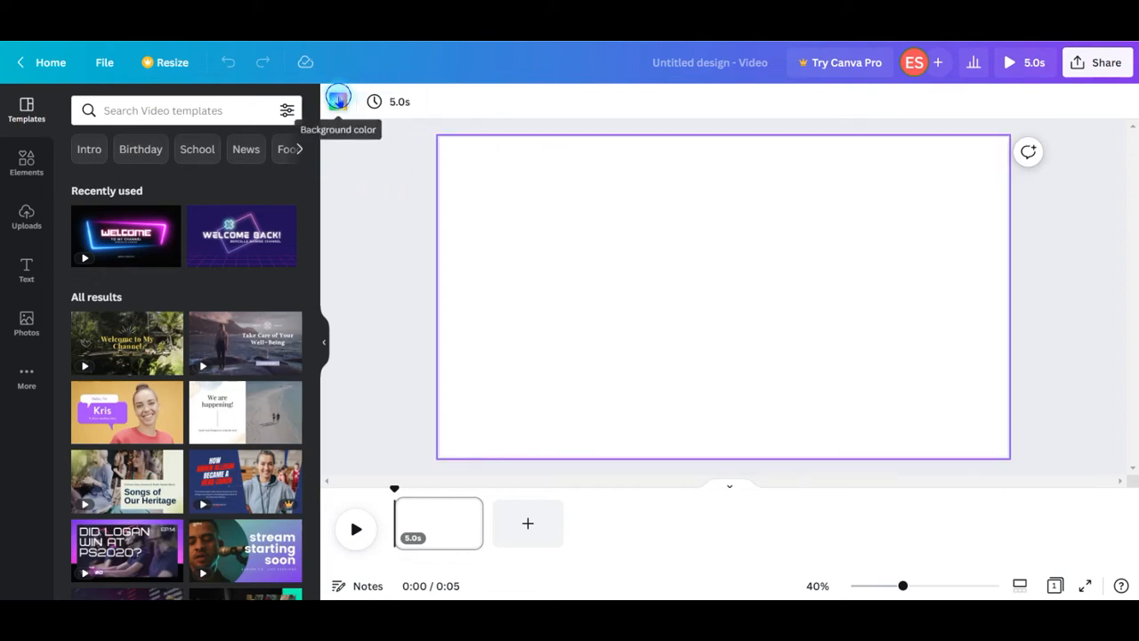
pyautogui.click(338, 101)
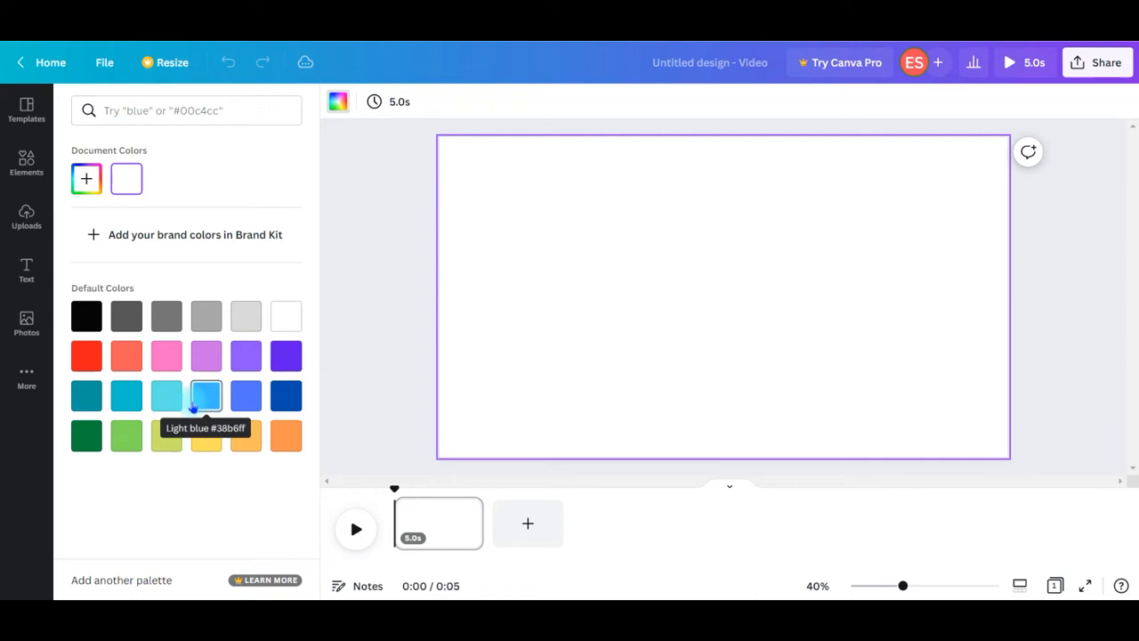
pyautogui.click(193, 406)
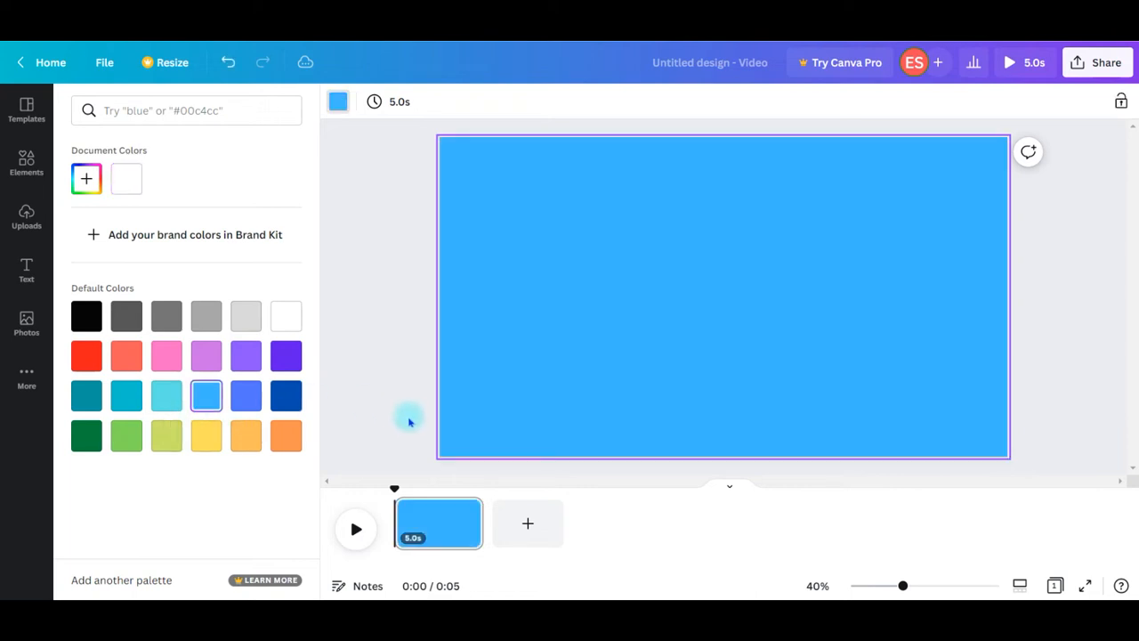
pyautogui.click(411, 421)
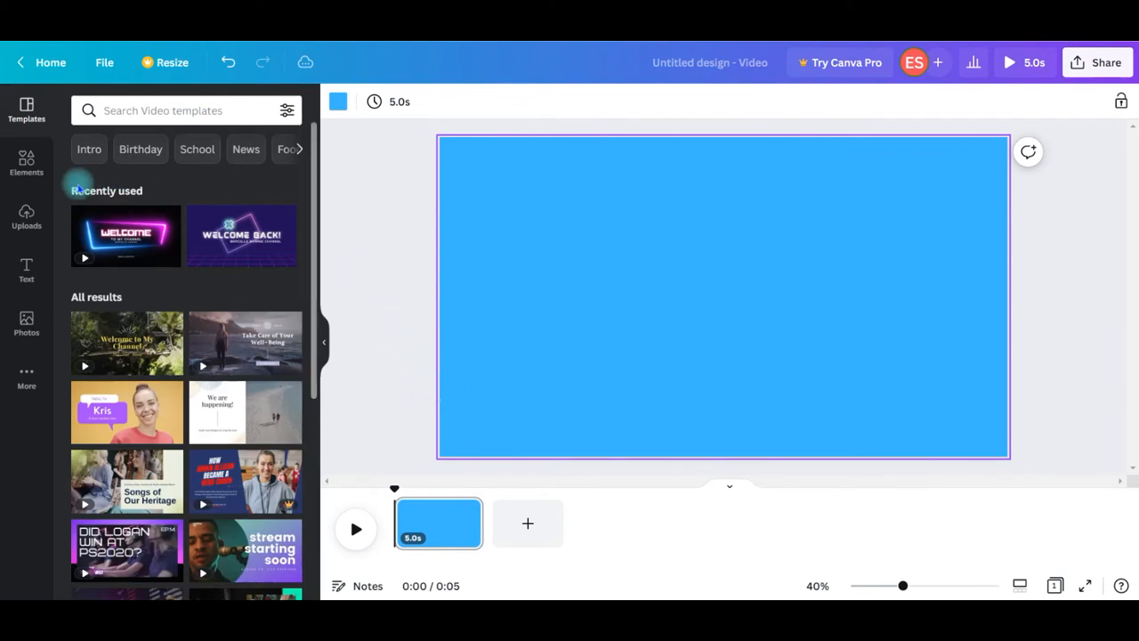
# - Search the design elements for "relationship"
pyautogui.click(20, 169)
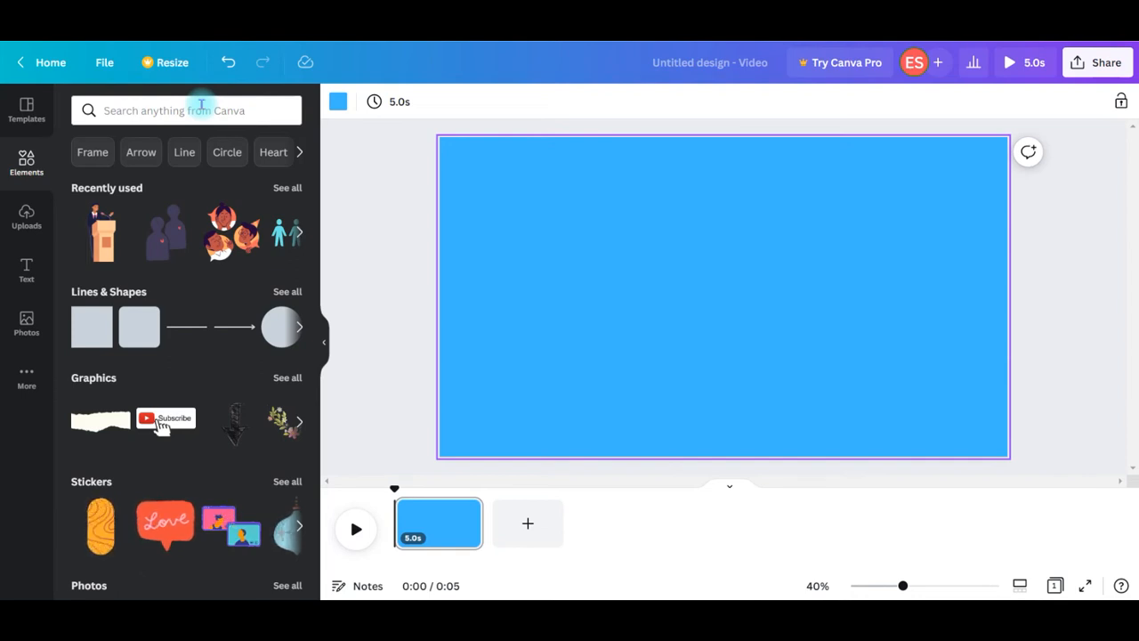
pyautogui.click(201, 105)
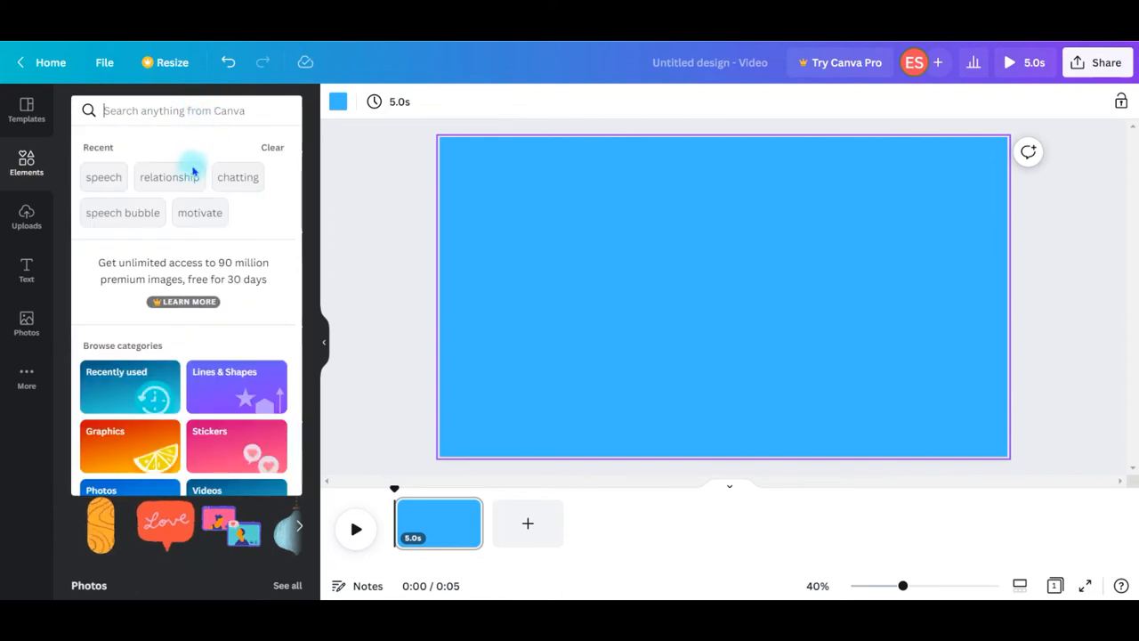
pyautogui.write('rel')
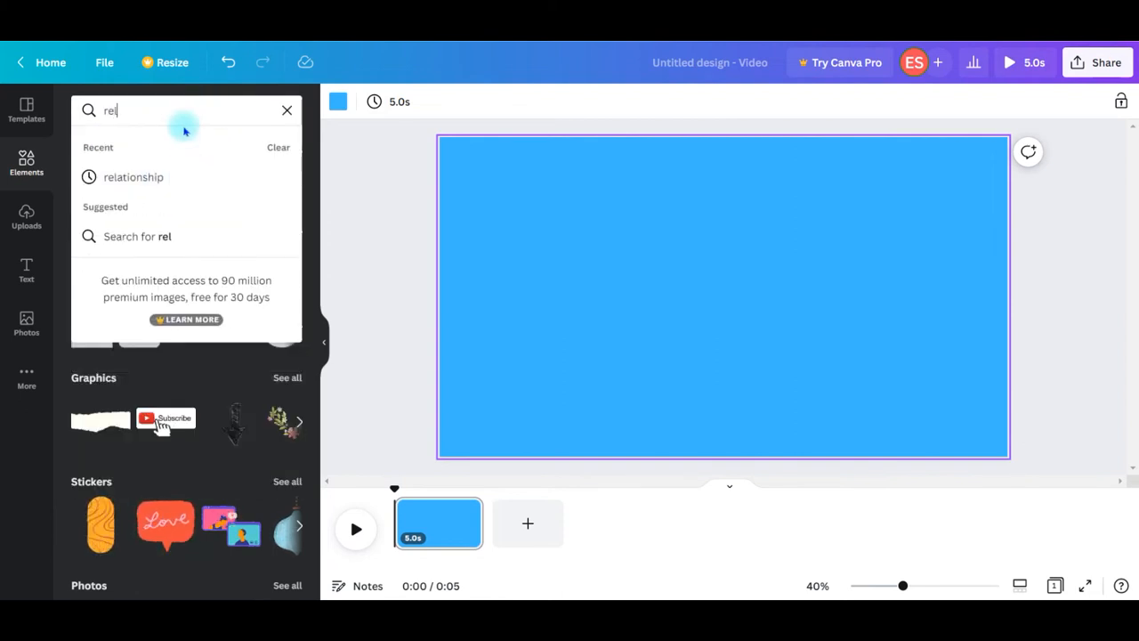
pyautogui.write('ation')
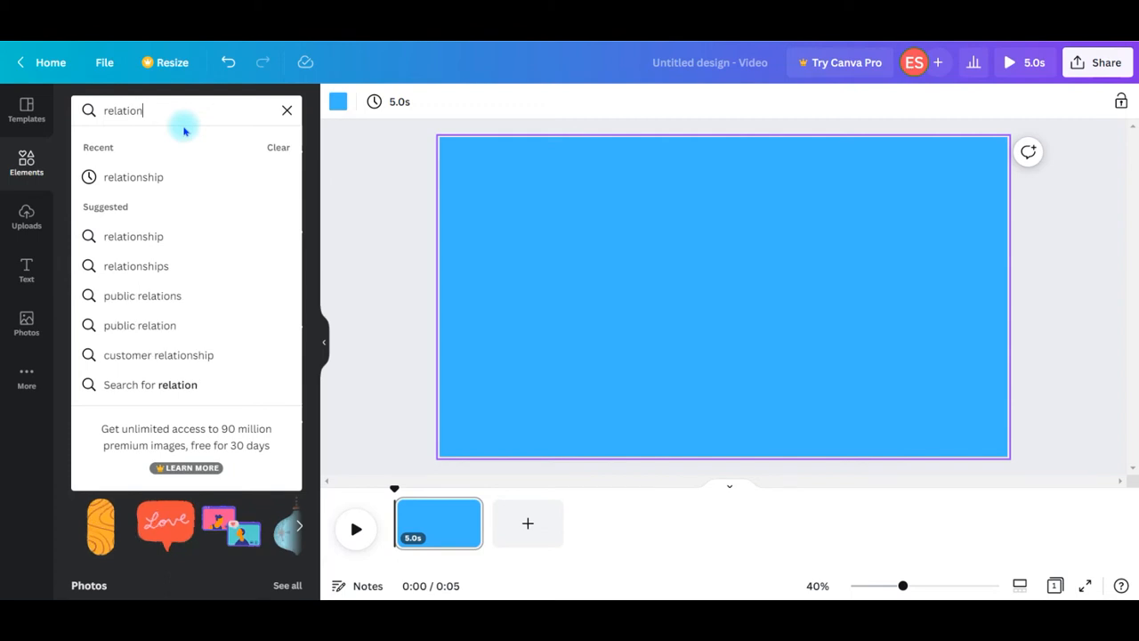
pyautogui.write('ship')
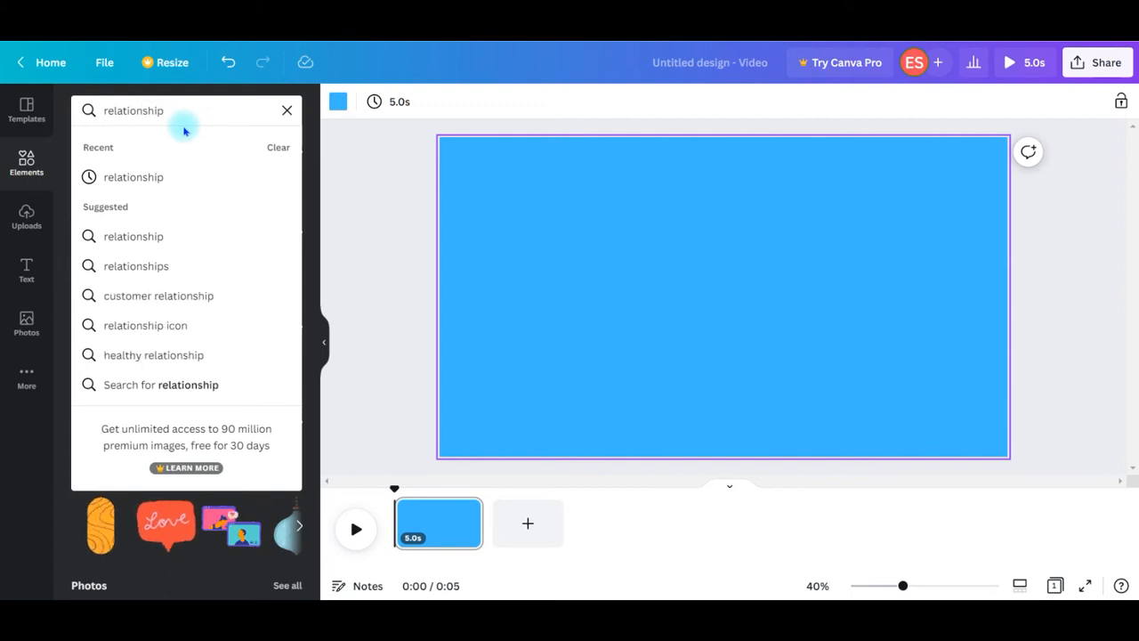
pyautogui.press('Return')
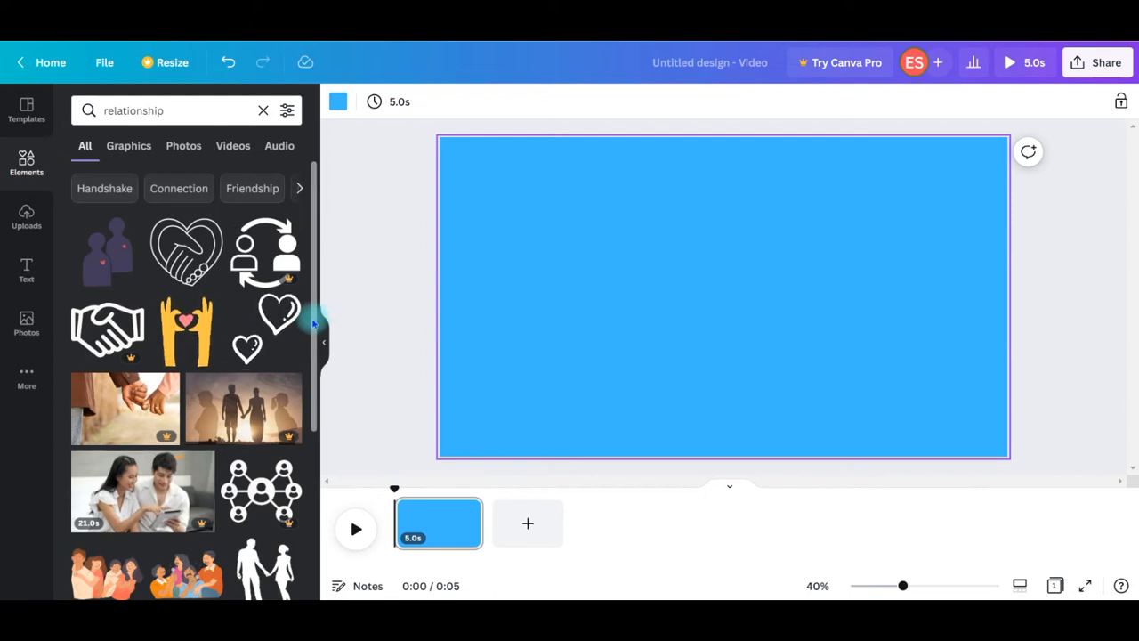
# - Insert the illustration of the embracing couple in red and pink and place it centred in the page's upper half
pyautogui.moveTo(313, 325); pyautogui.dragTo(322, 539)
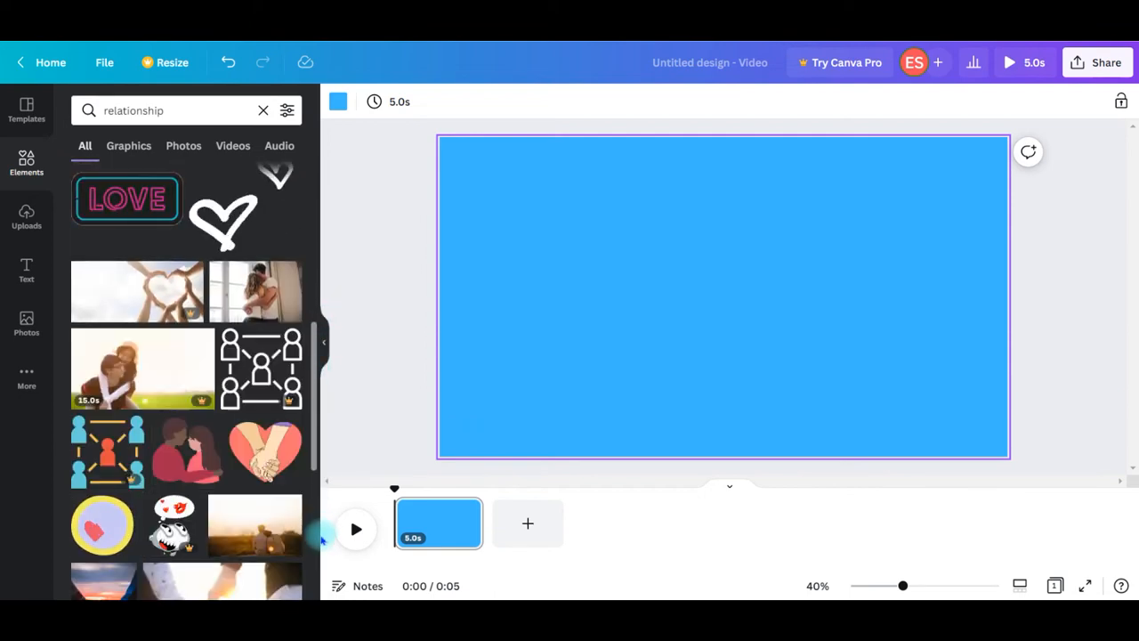
pyautogui.moveTo(322, 538); pyautogui.dragTo(318, 587)
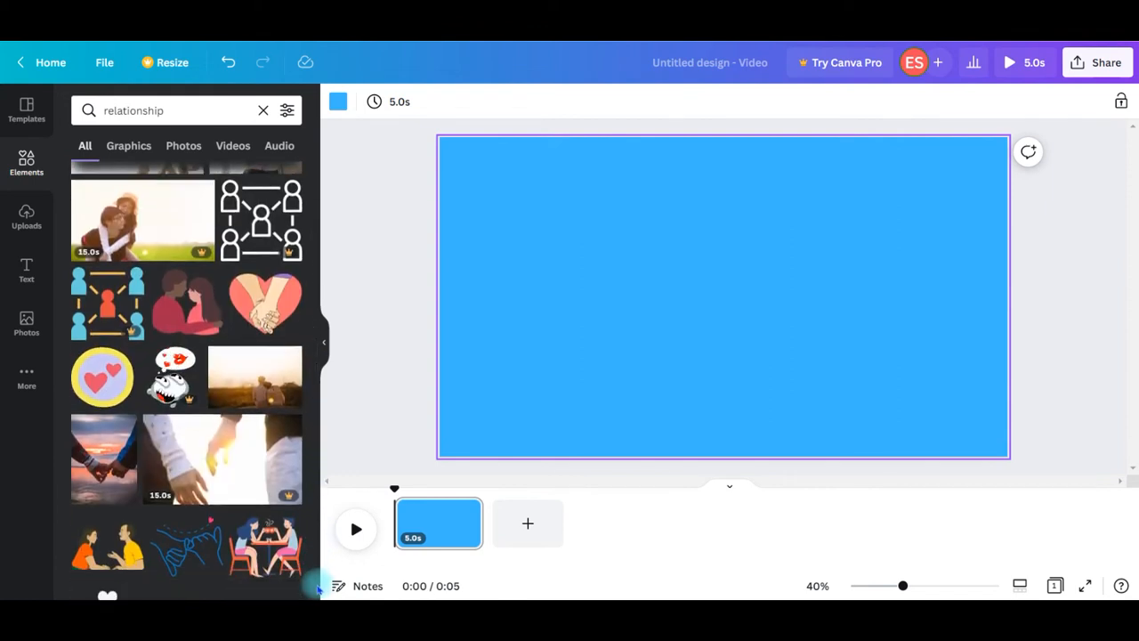
pyautogui.click(170, 303)
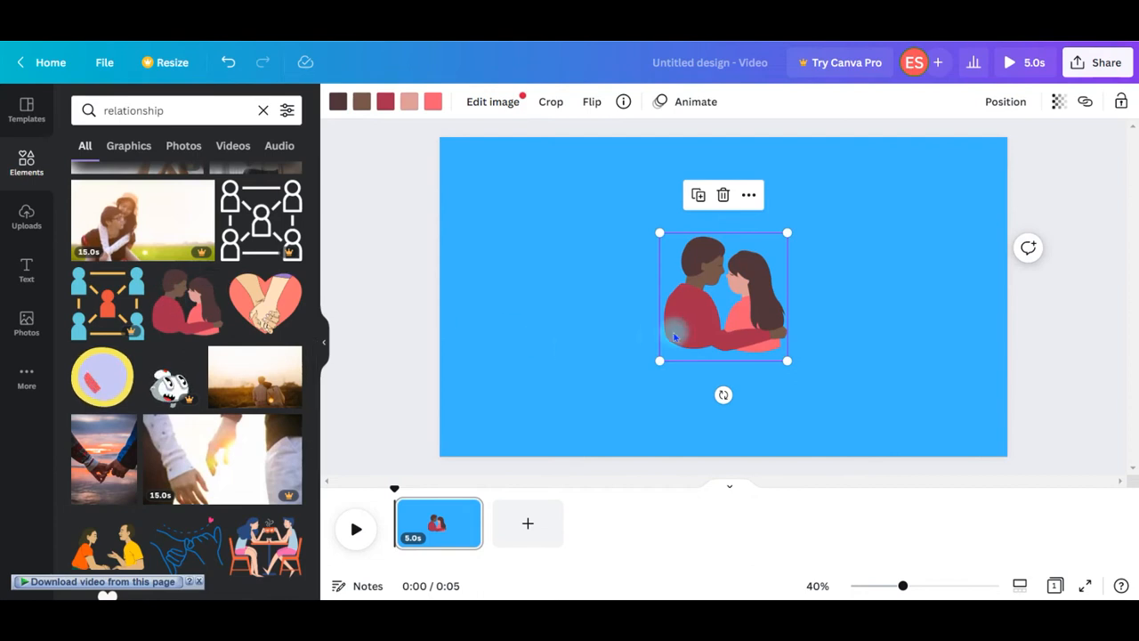
pyautogui.moveTo(694, 332); pyautogui.dragTo(693, 280)
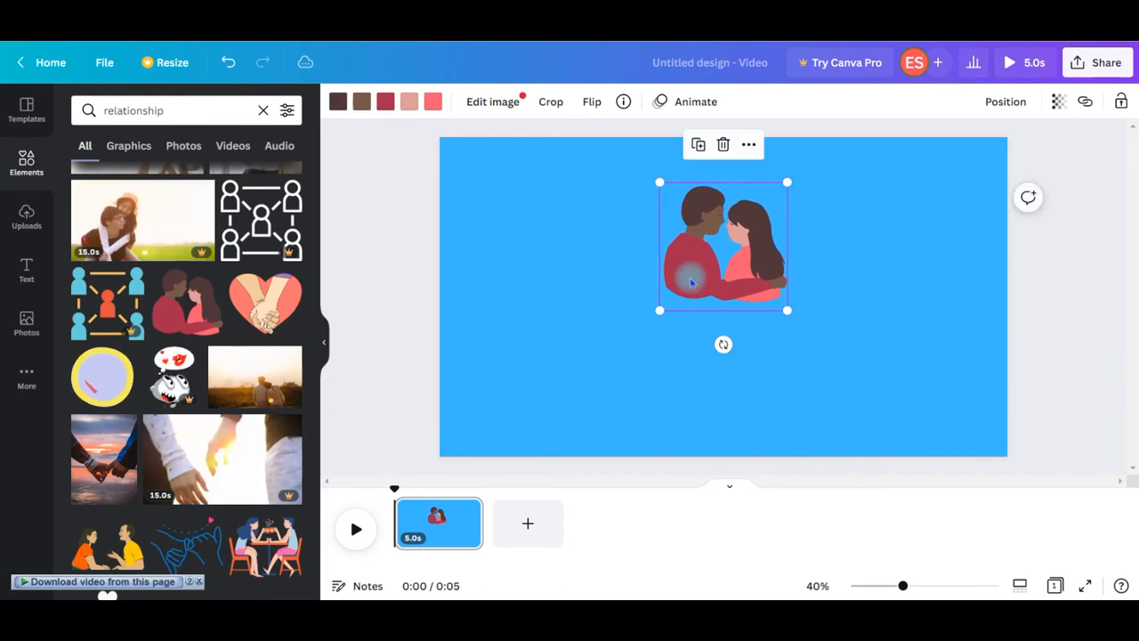
pyautogui.click(1098, 320)
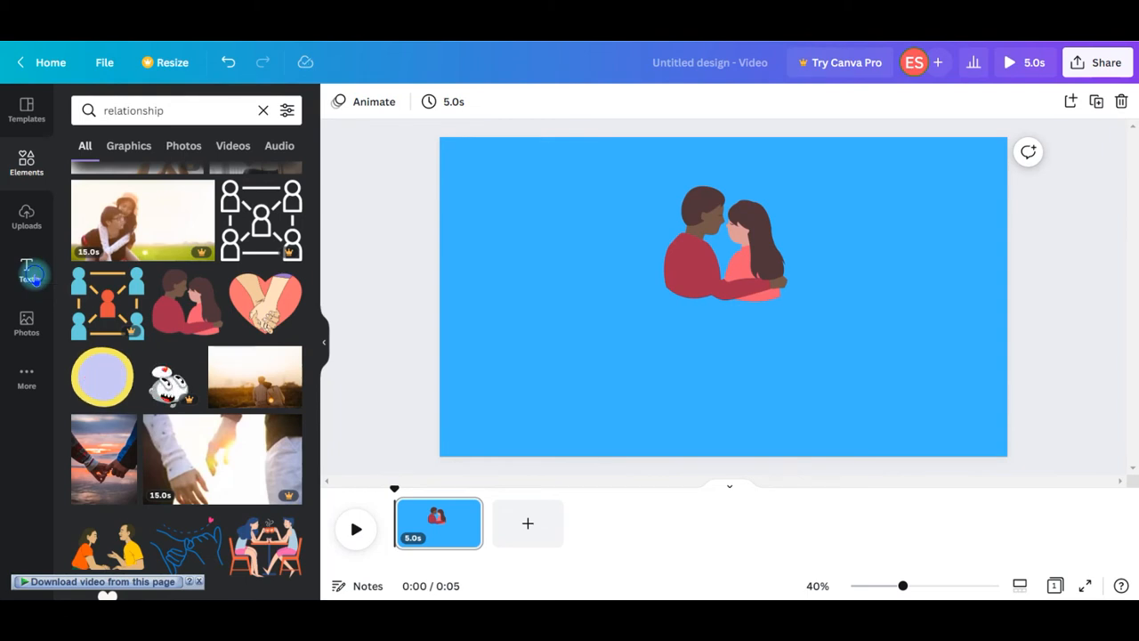
# - Add a heading reading "Relationship Ideas" directly below the couple illustration
pyautogui.click(32, 275)
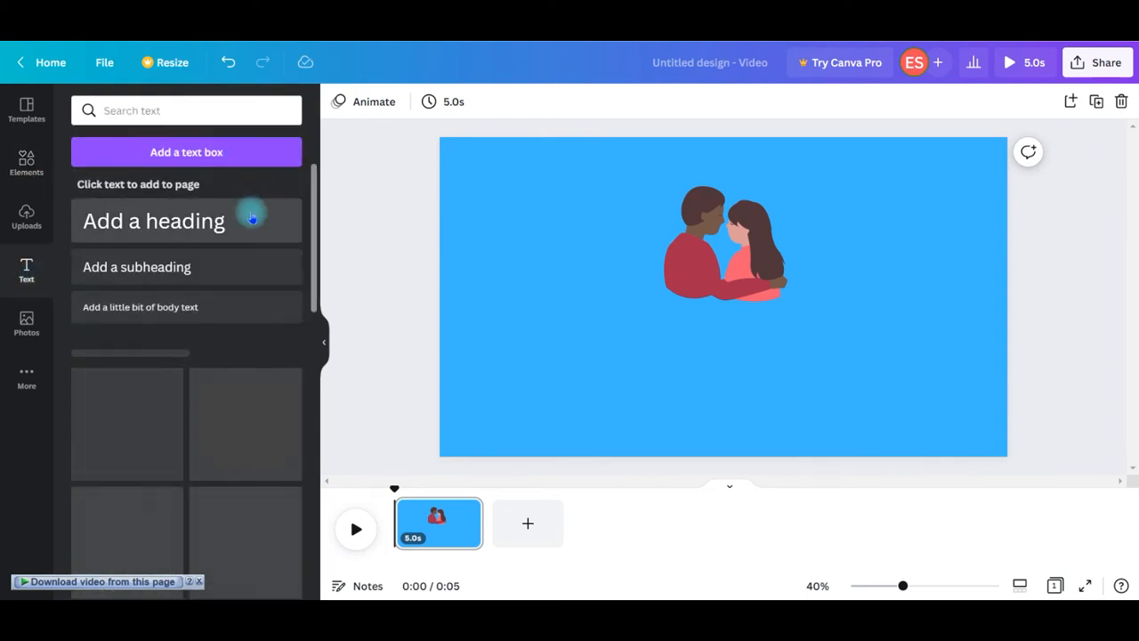
pyautogui.moveTo(255, 223); pyautogui.dragTo(756, 310)
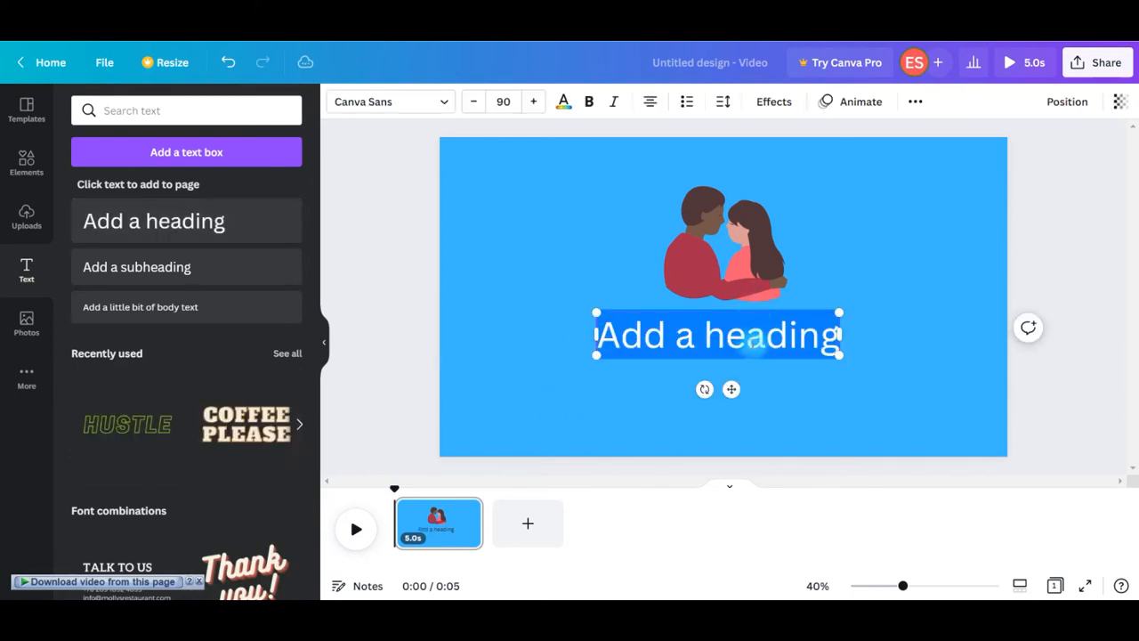
pyautogui.tripleClick(746, 338)
pyautogui.write('R')
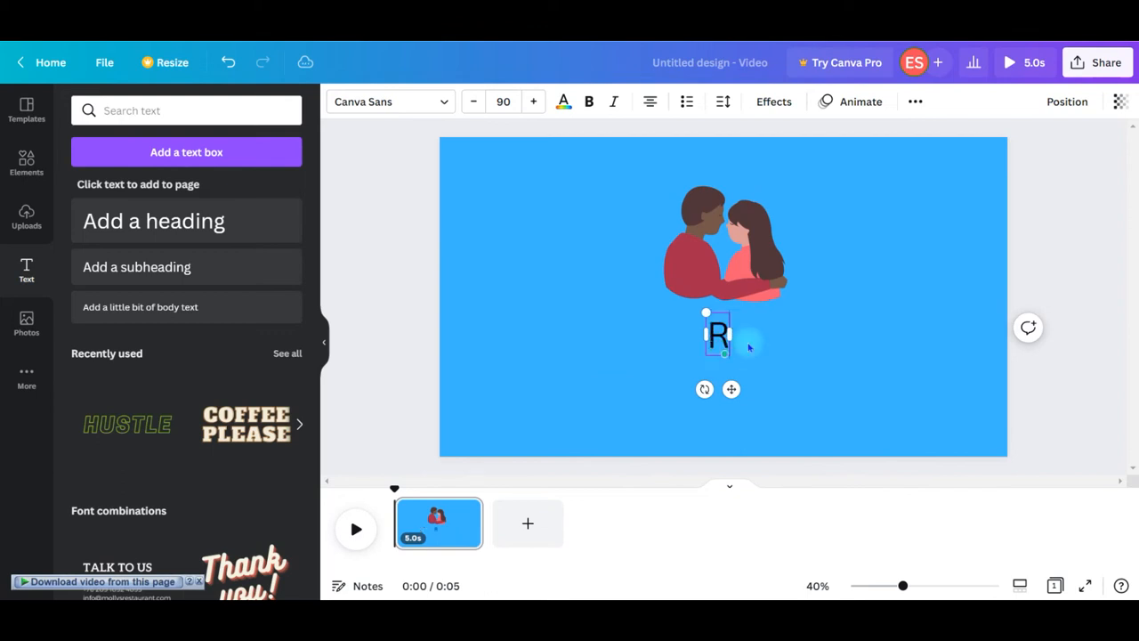
pyautogui.write('elat')
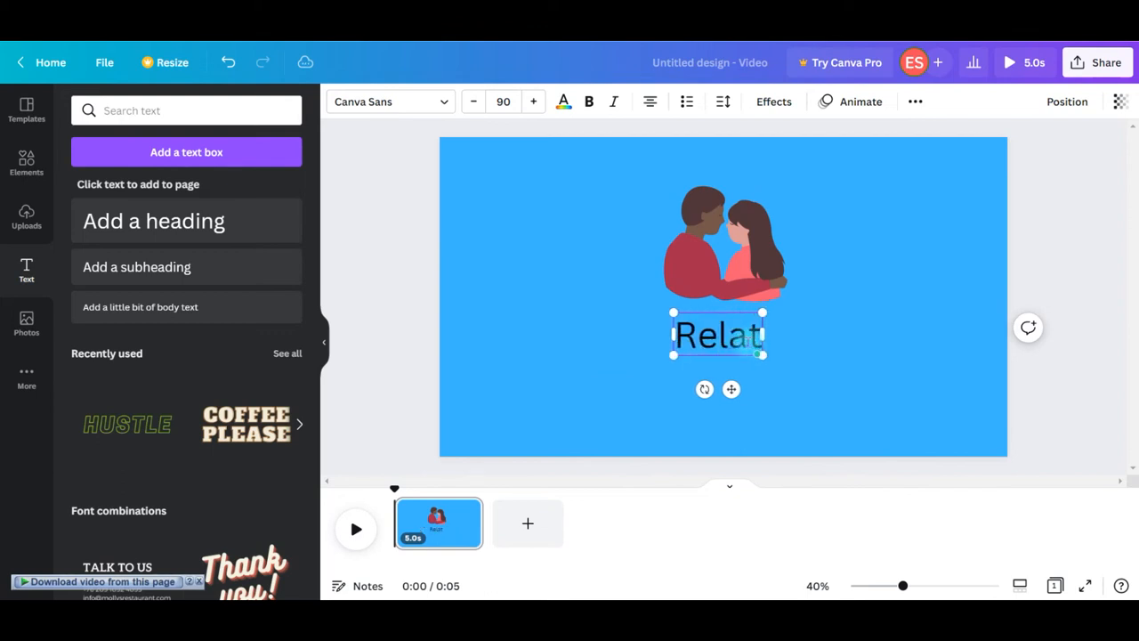
pyautogui.write('ionsh')
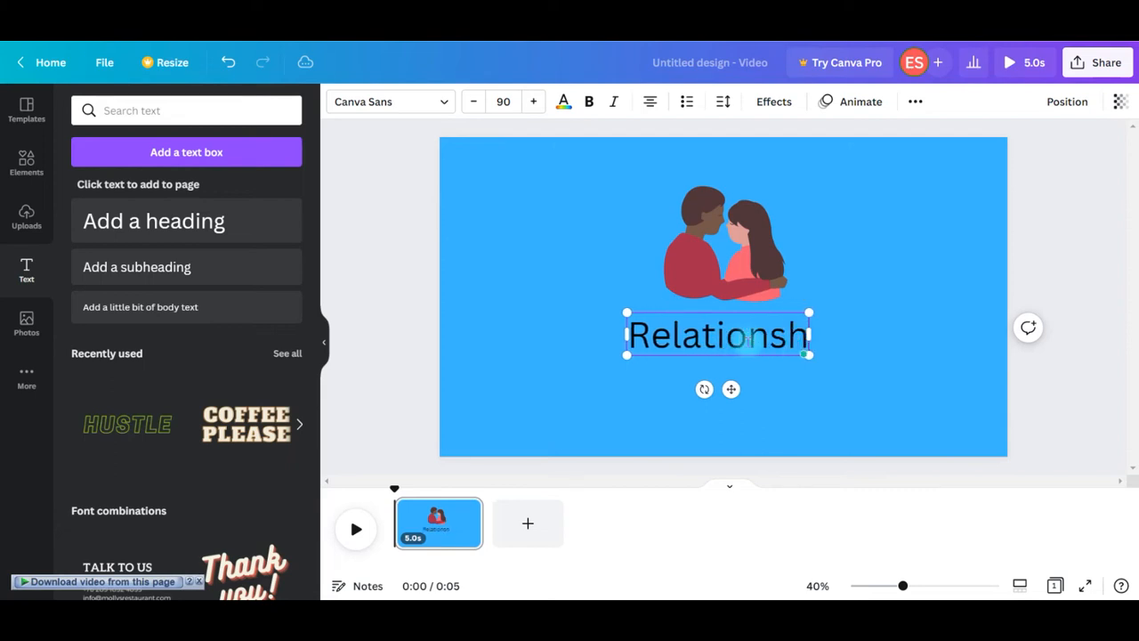
pyautogui.write('ip Ideas')
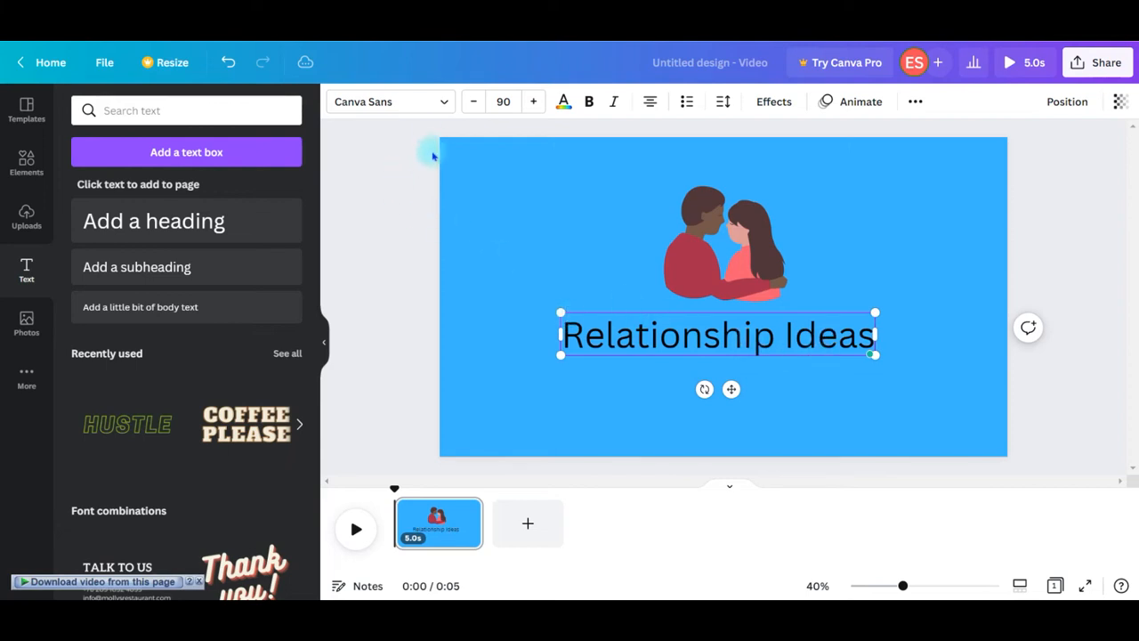
# - Set the heading's font to Bantayog Regular and its text colour to white
pyautogui.click(443, 103)
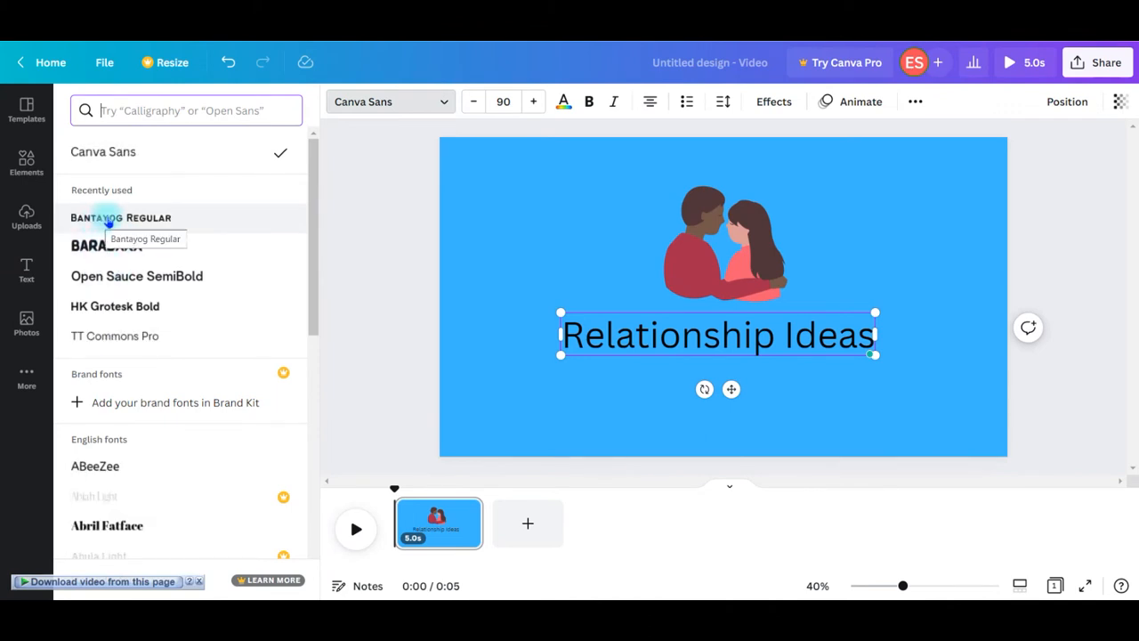
pyautogui.click(109, 220)
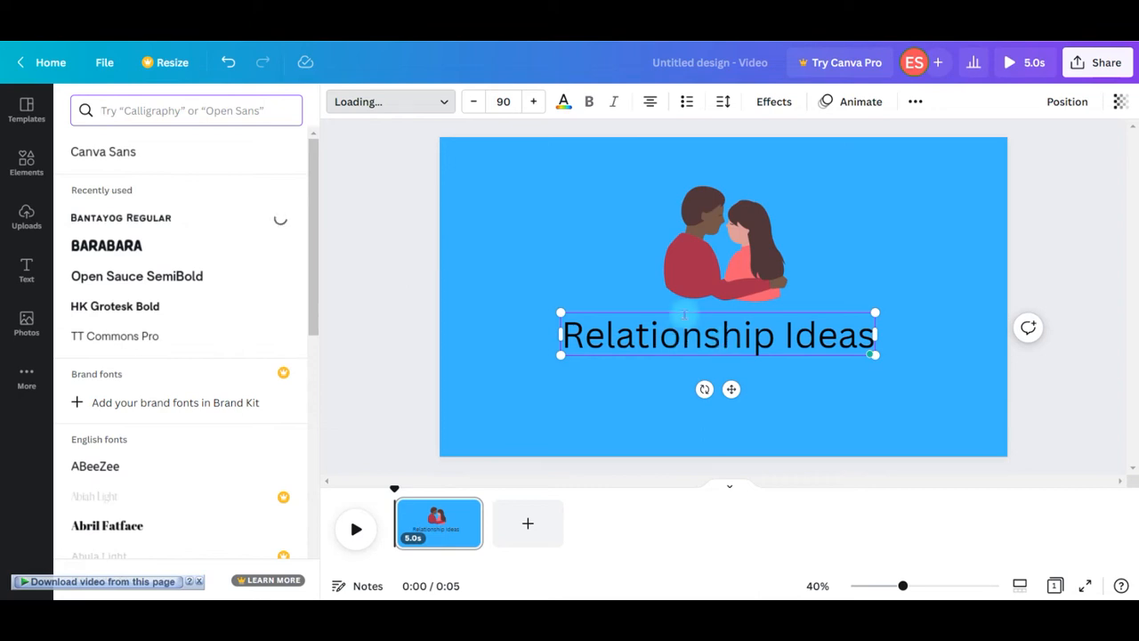
pyautogui.click(564, 103)
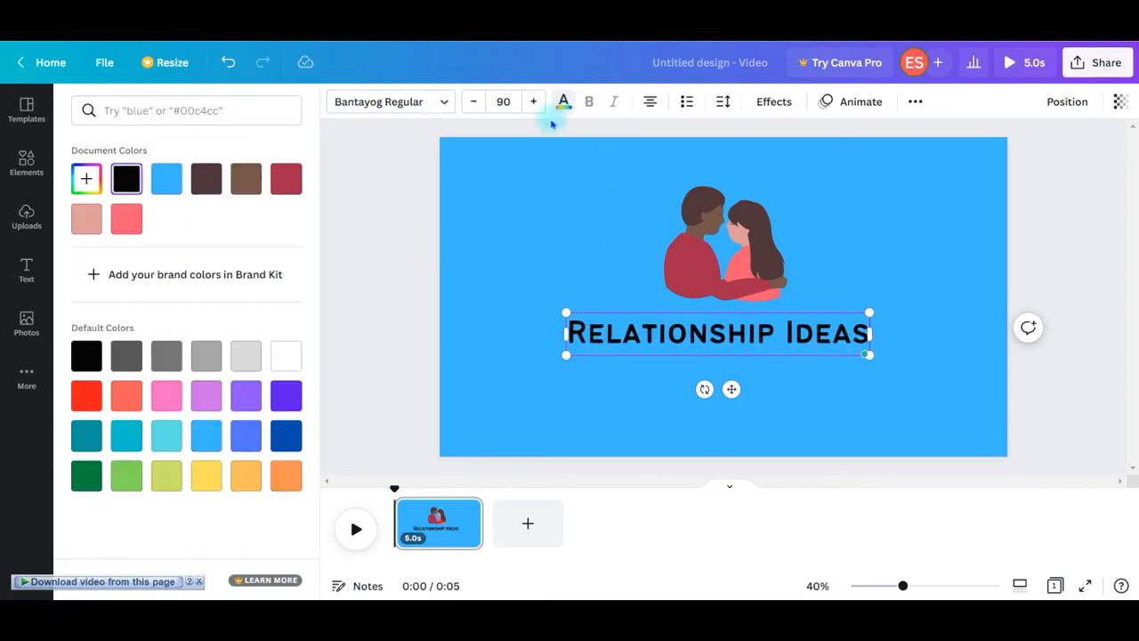
pyautogui.click(286, 356)
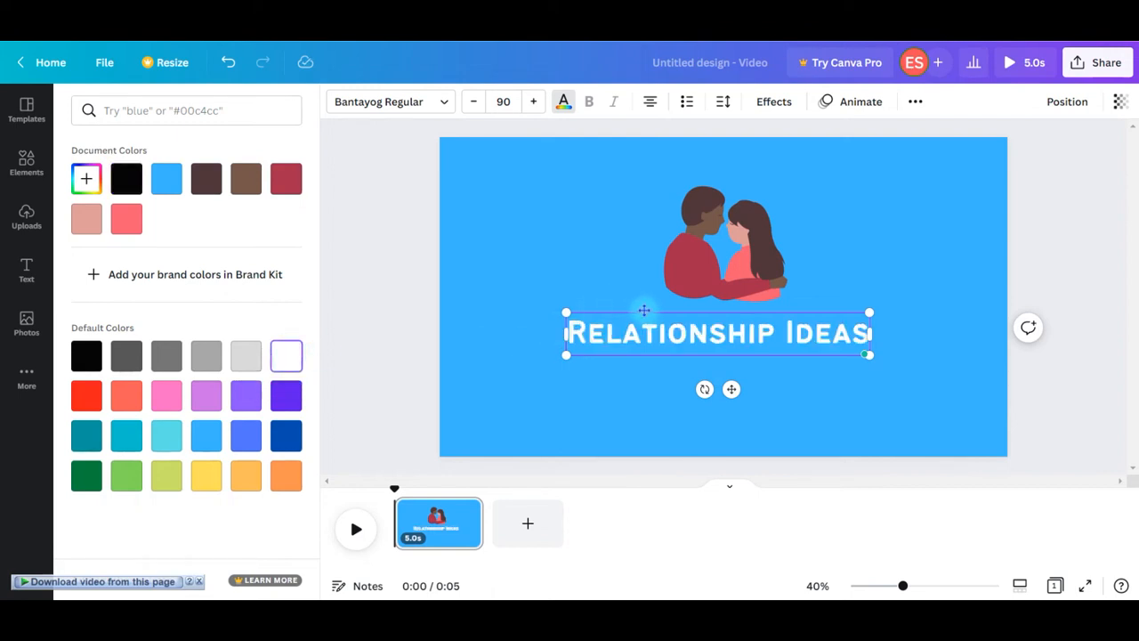
# - Centre the heading horizontally slightly lower on the page and move the couple illustration down close above it
pyautogui.moveTo(643, 309); pyautogui.dragTo(648, 334)
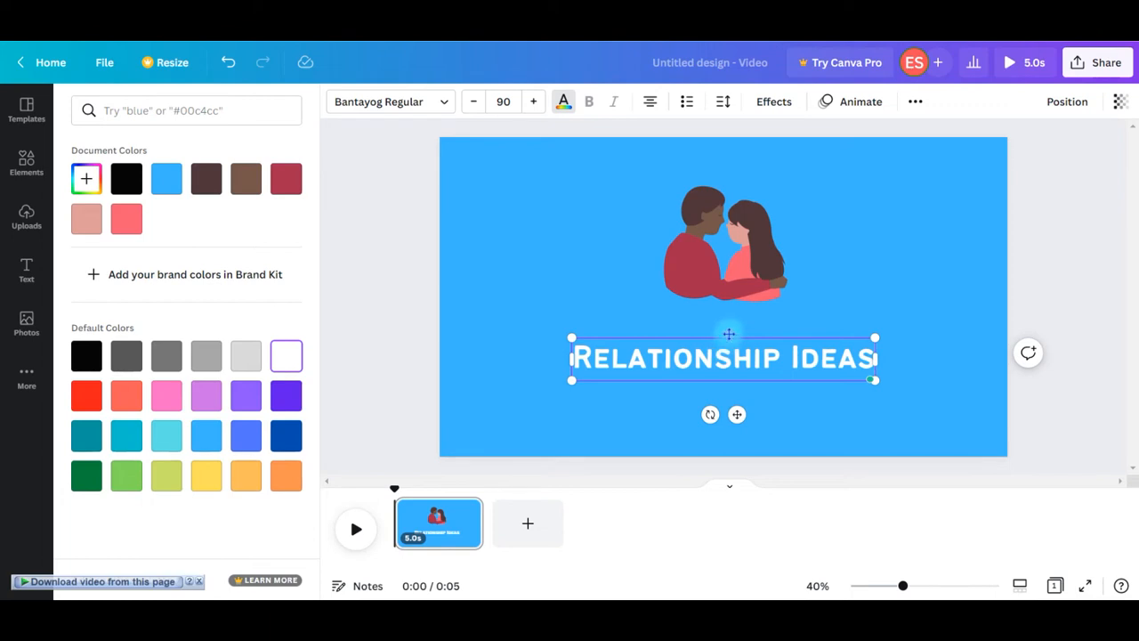
pyautogui.moveTo(731, 332); pyautogui.dragTo(733, 325)
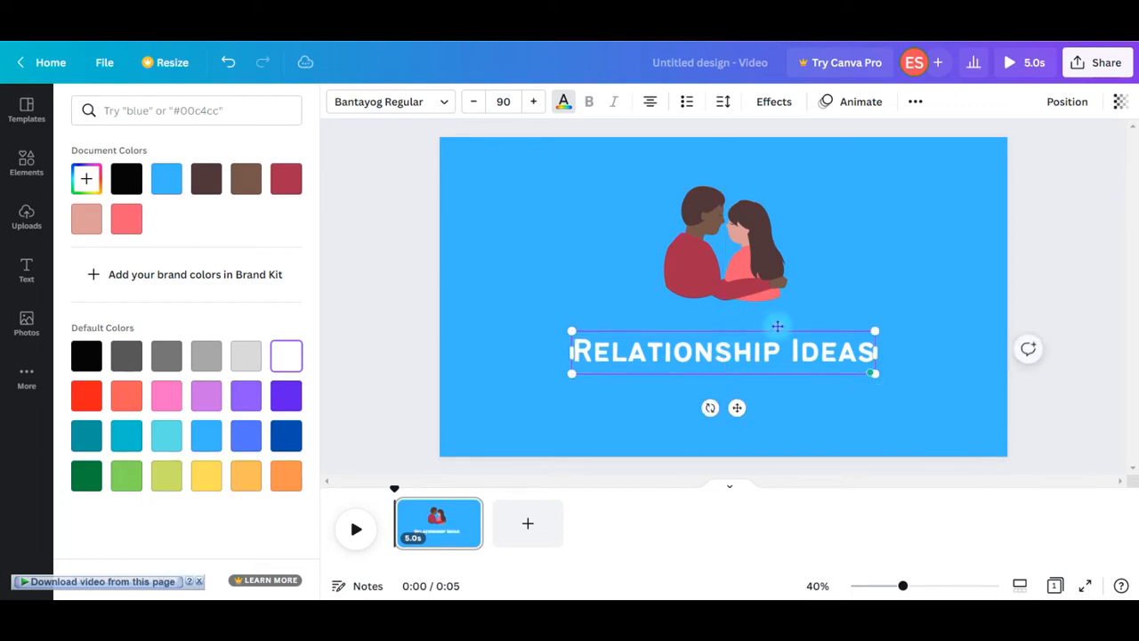
pyautogui.click(1054, 321)
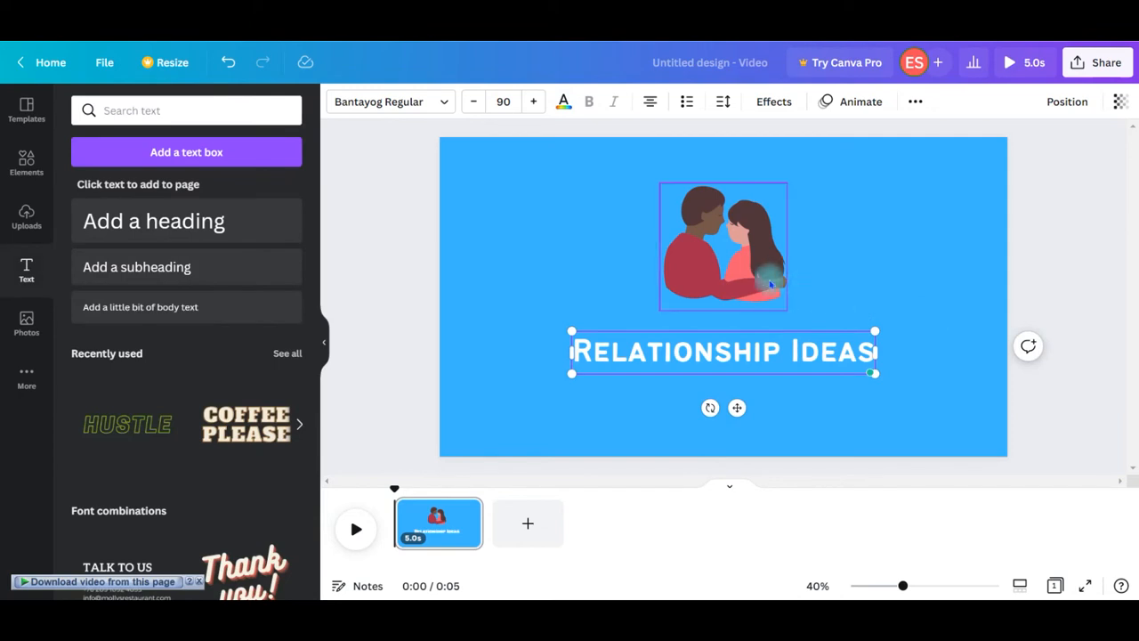
pyautogui.moveTo(765, 280)
pyautogui.mouseDown()
pyautogui.moveTo(771, 294)
pyautogui.moveTo(760, 294)
pyautogui.mouseUp()
pyautogui.click(1036, 293)
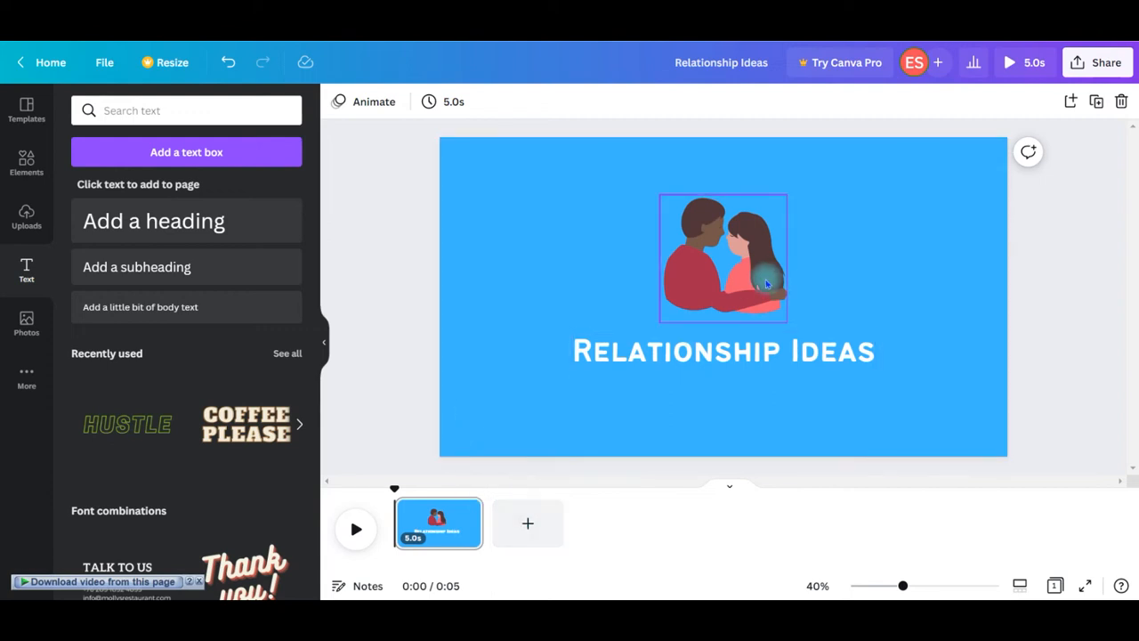
# - Apply the Pan element animation to the couple illustration, moving rightward on enter
pyautogui.click(743, 265)
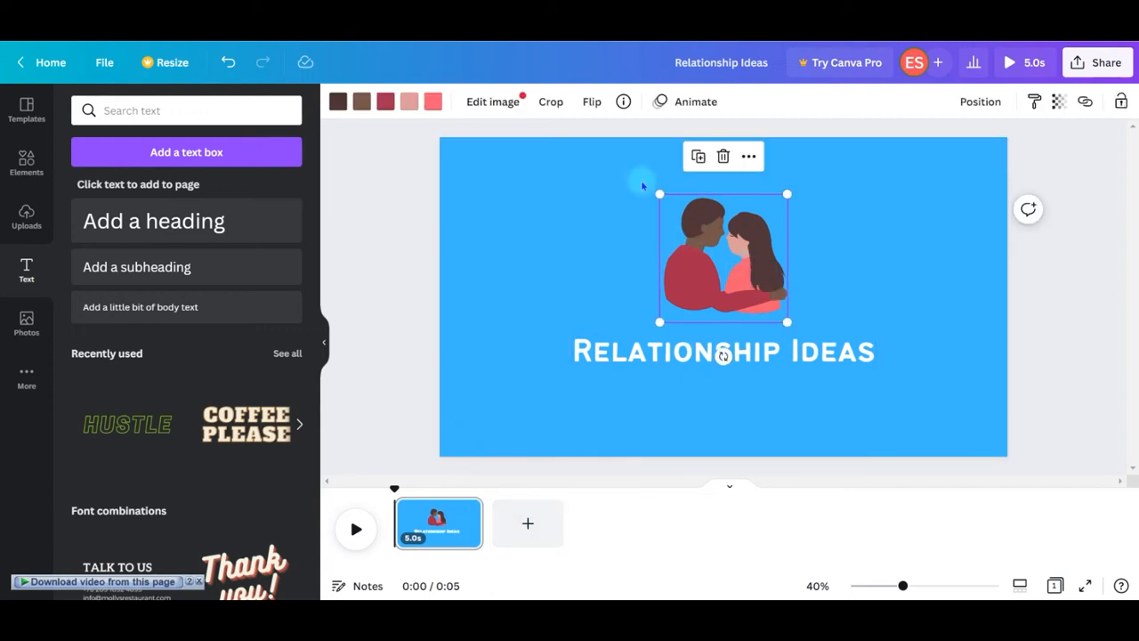
pyautogui.click(683, 105)
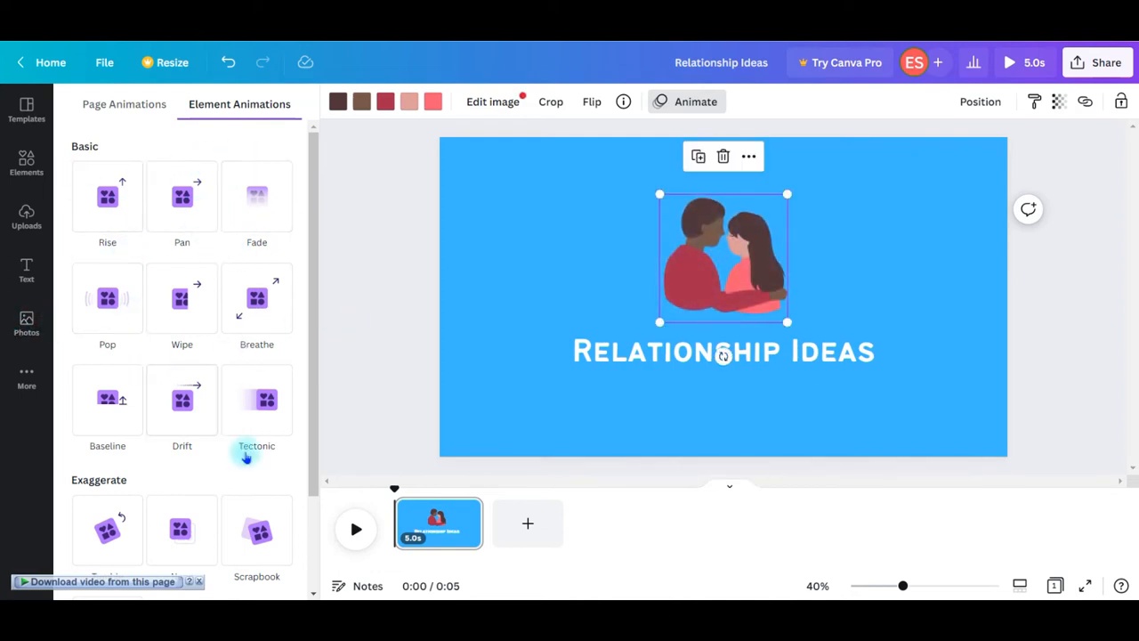
pyautogui.click(172, 220)
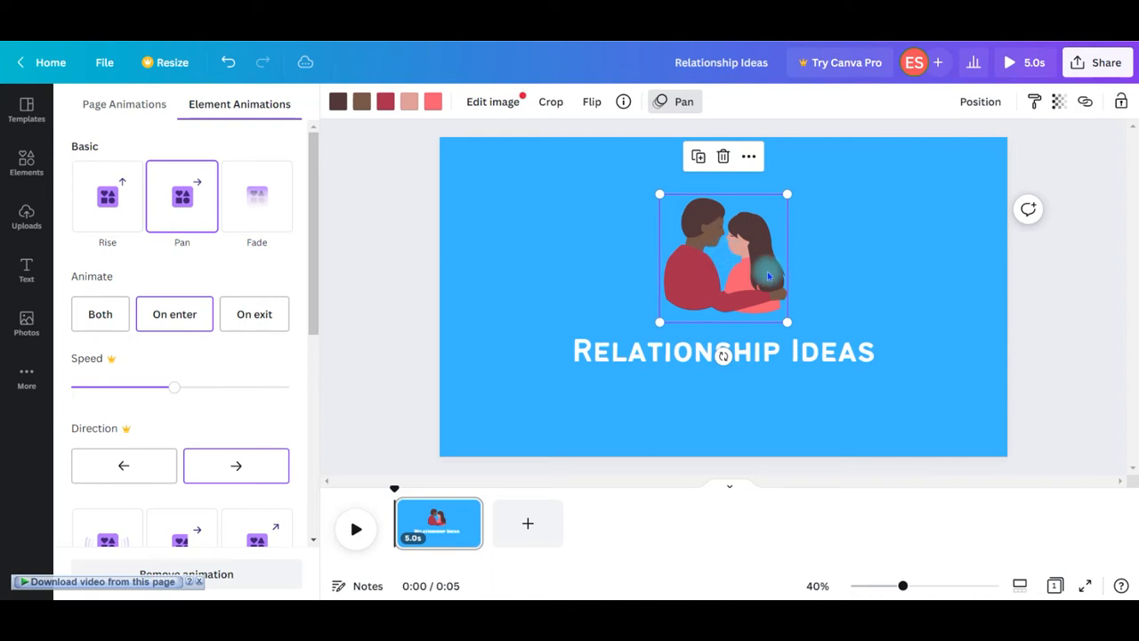
# - Apply the Rise text animation to the "Relationship Ideas" heading, playing on enter
pyautogui.click(753, 361)
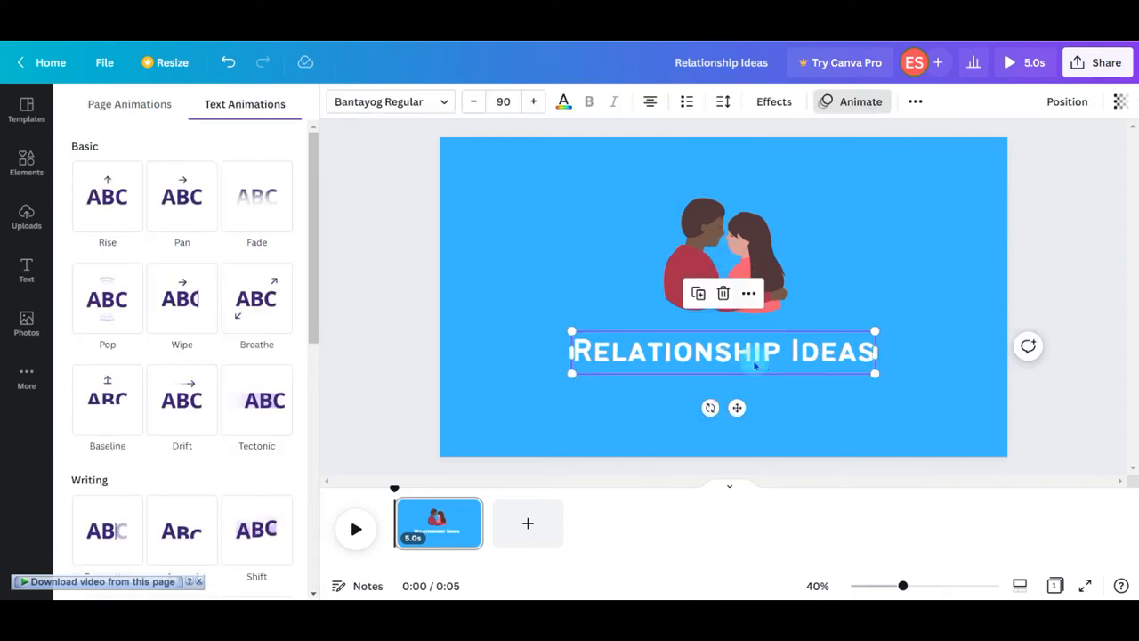
pyautogui.click(122, 209)
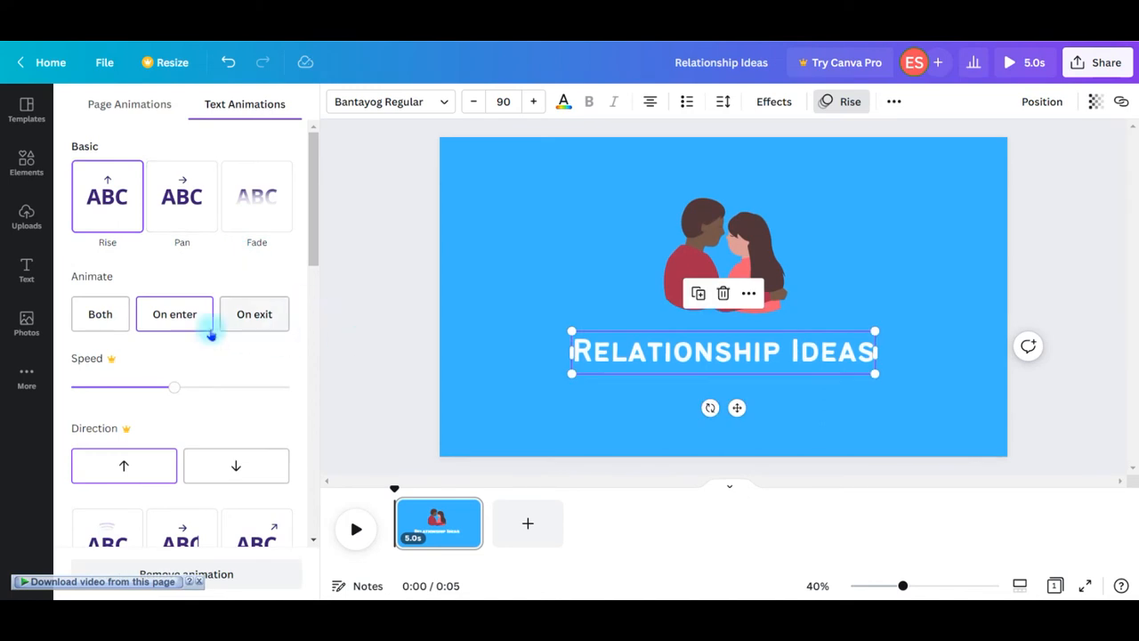
pyautogui.click(350, 340)
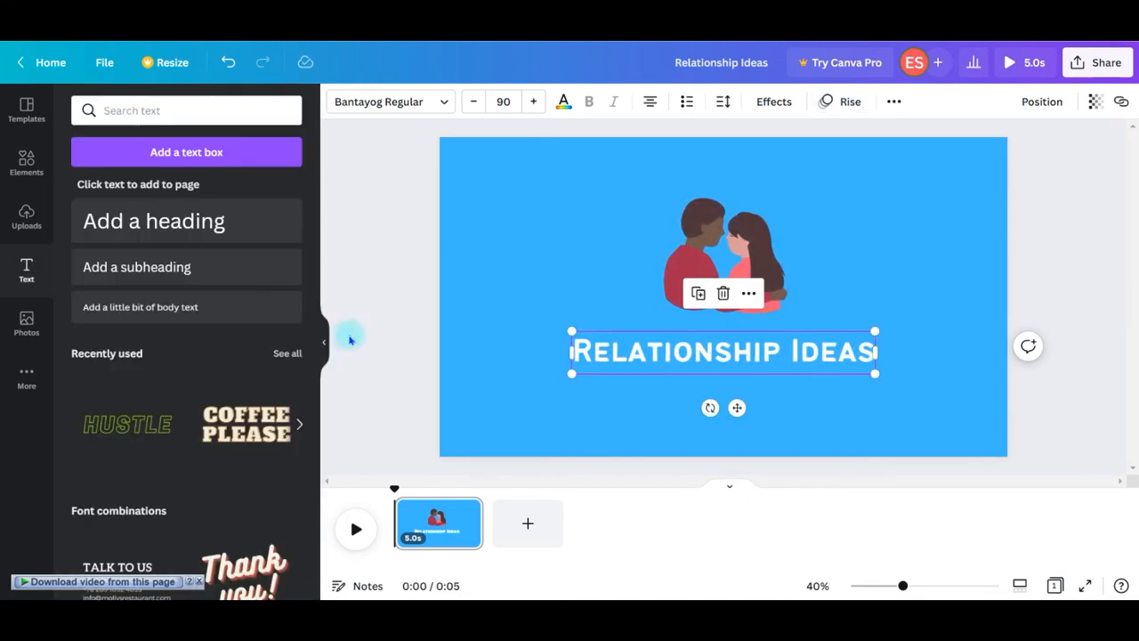
# - Set the page's duration to 2 seconds and play the animation from the start
pyautogui.click(412, 538)
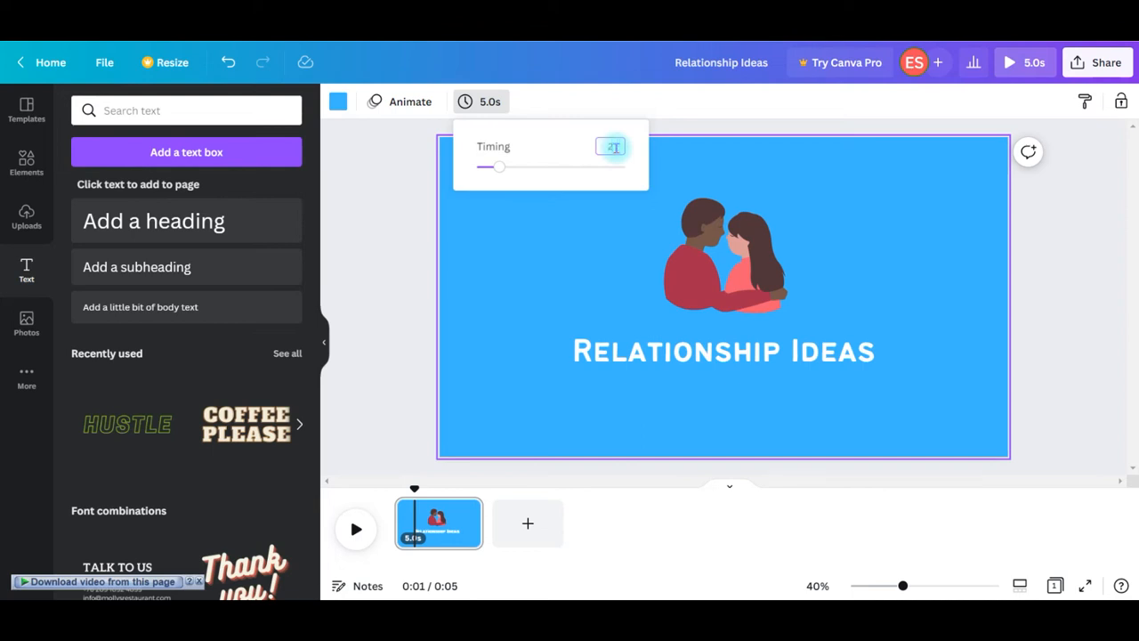
pyautogui.write('2')
pyautogui.press('Return')
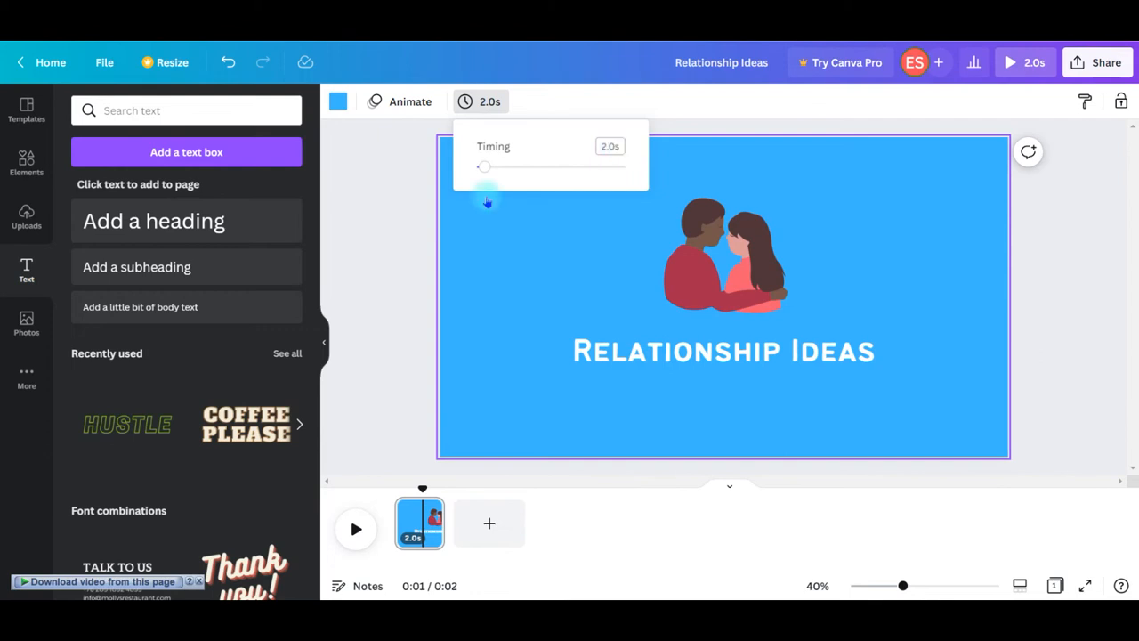
pyautogui.click(394, 200)
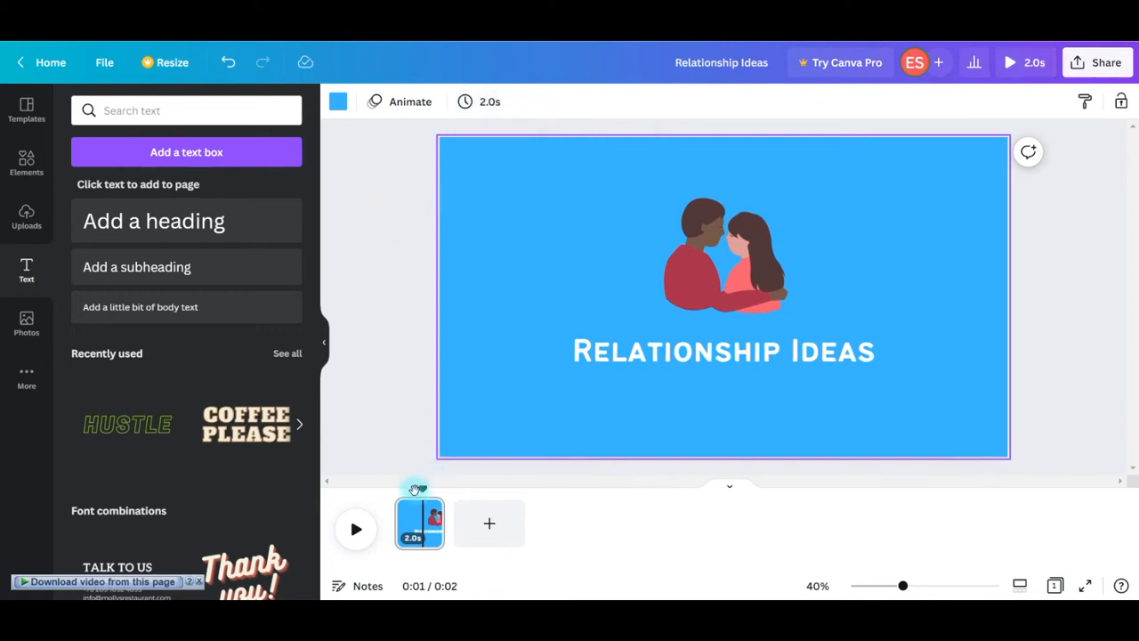
pyautogui.moveTo(423, 488); pyautogui.dragTo(394, 488)
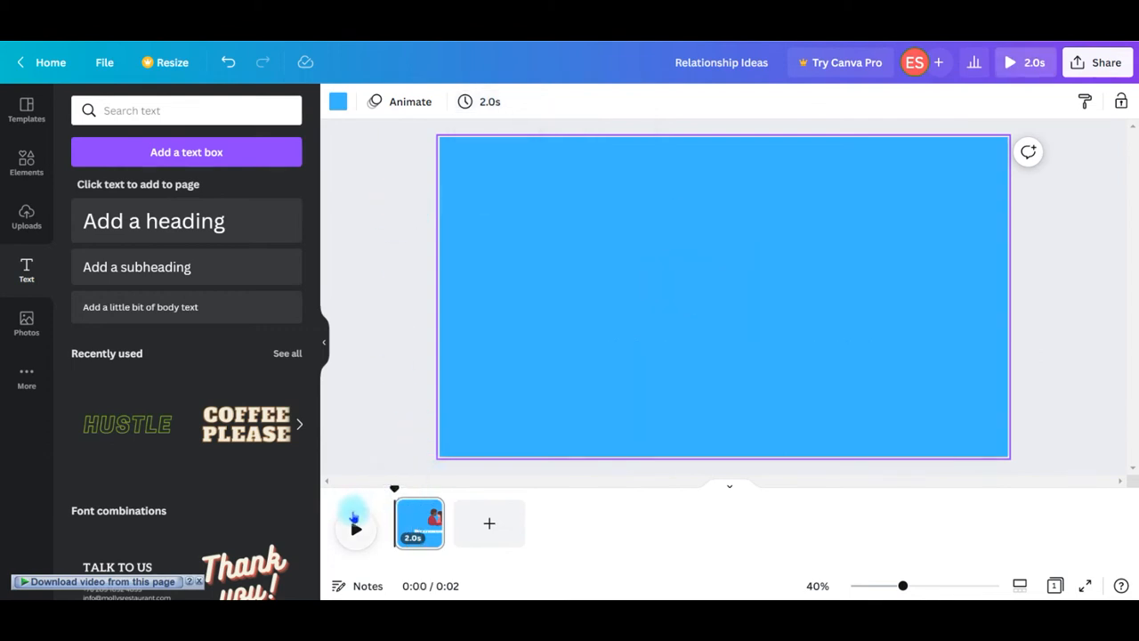
pyautogui.click(354, 524)
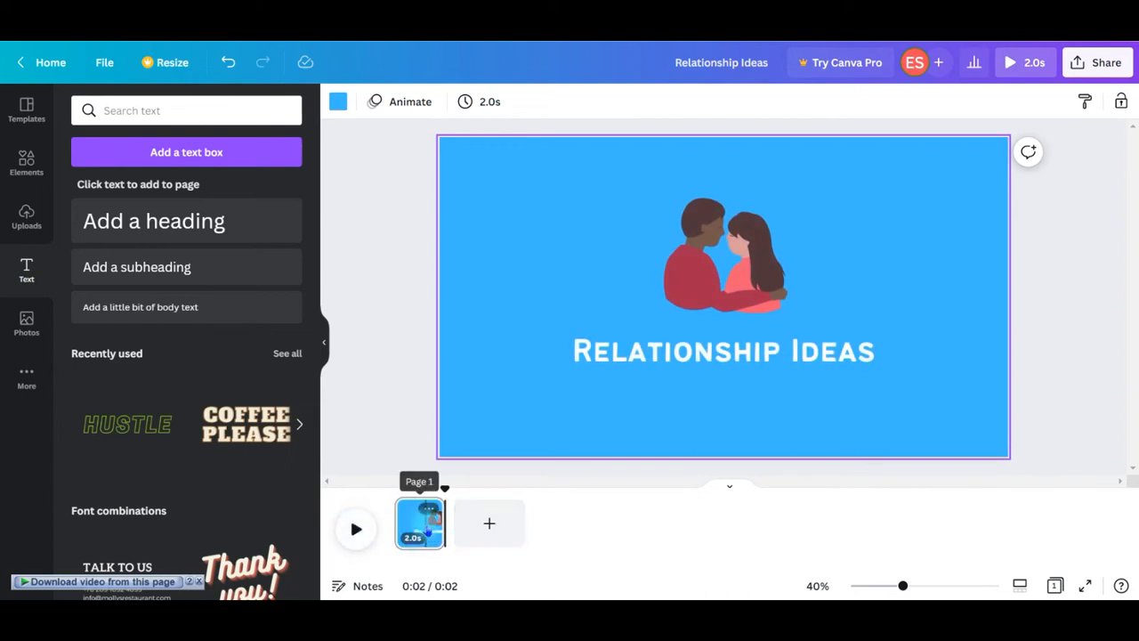
# - Duplicate the page three times to make four identical pages in the timeline
pyautogui.rightClick(428, 529)
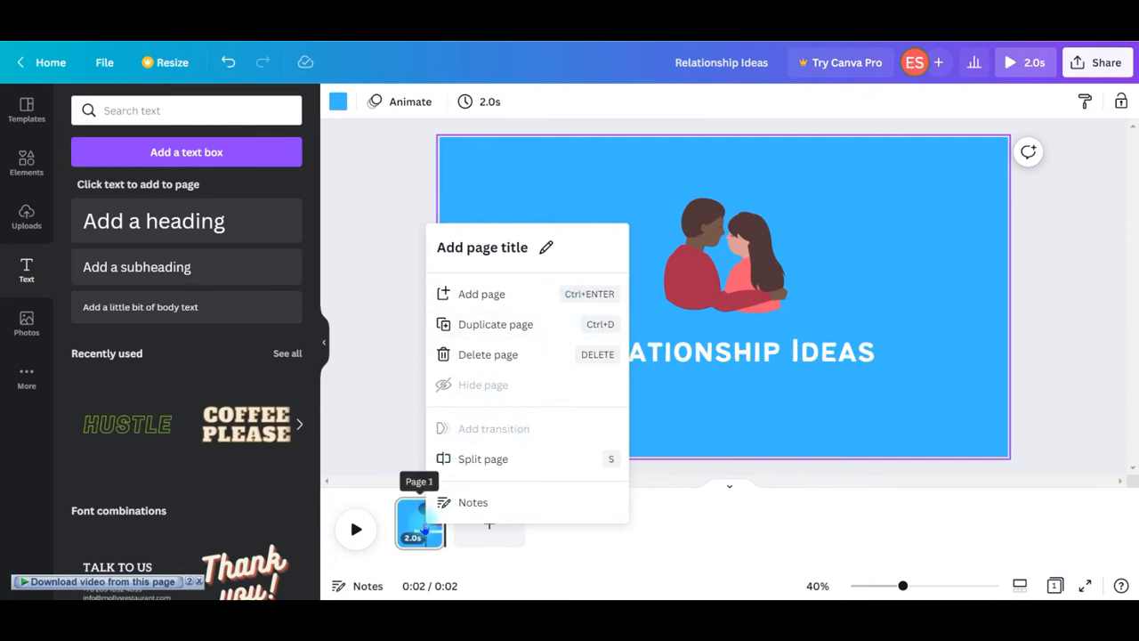
pyautogui.click(547, 326)
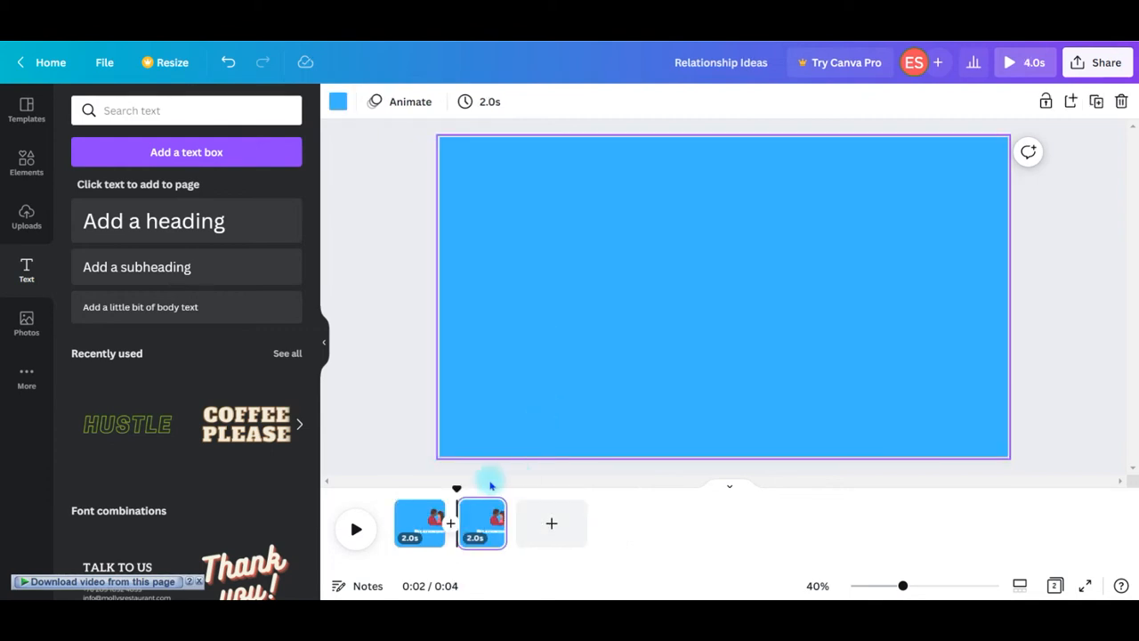
pyautogui.hotkey('ctrl', 'd')
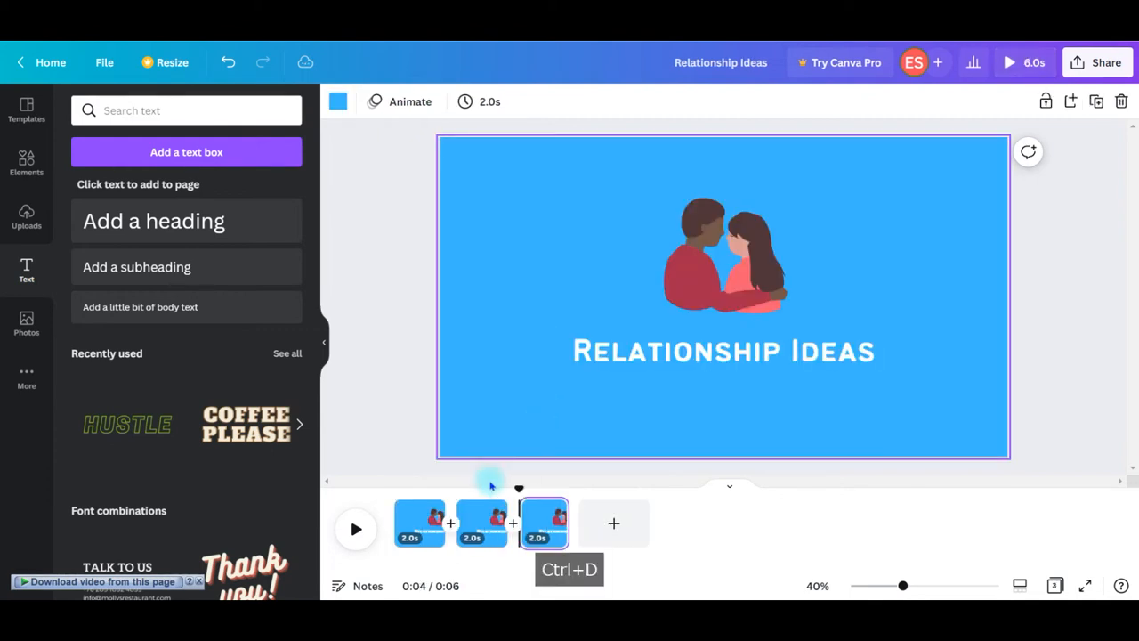
pyautogui.hotkey('ctrl', 'd')
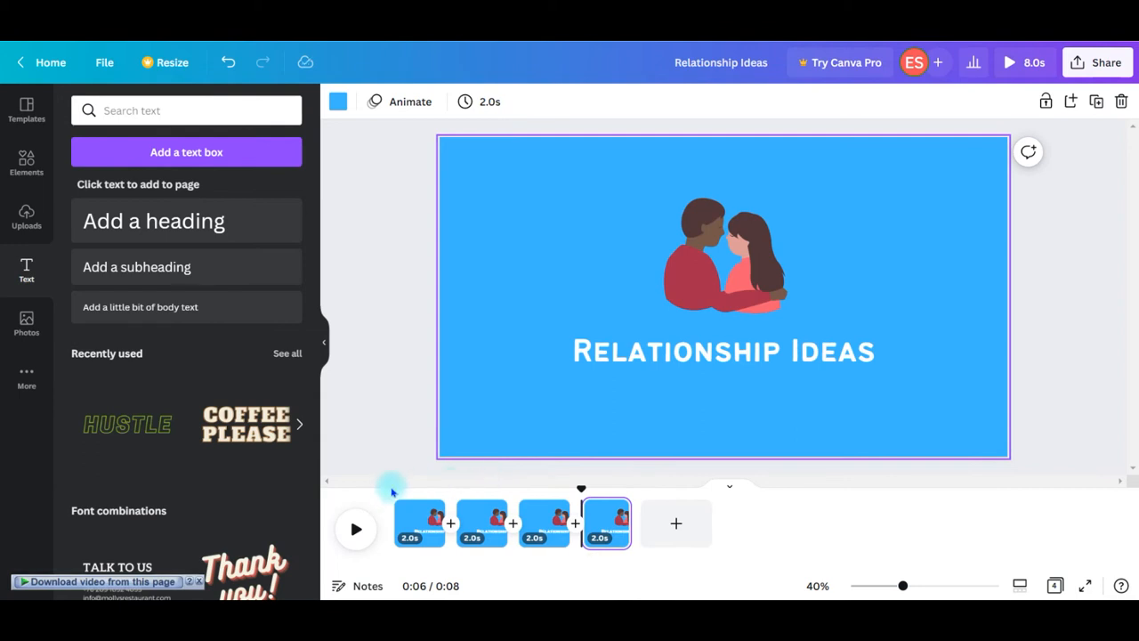
# - Replace the heading text on the second page with "MOTIVATIONAL QUOTES", correcting any misspelling
pyautogui.click(432, 506)
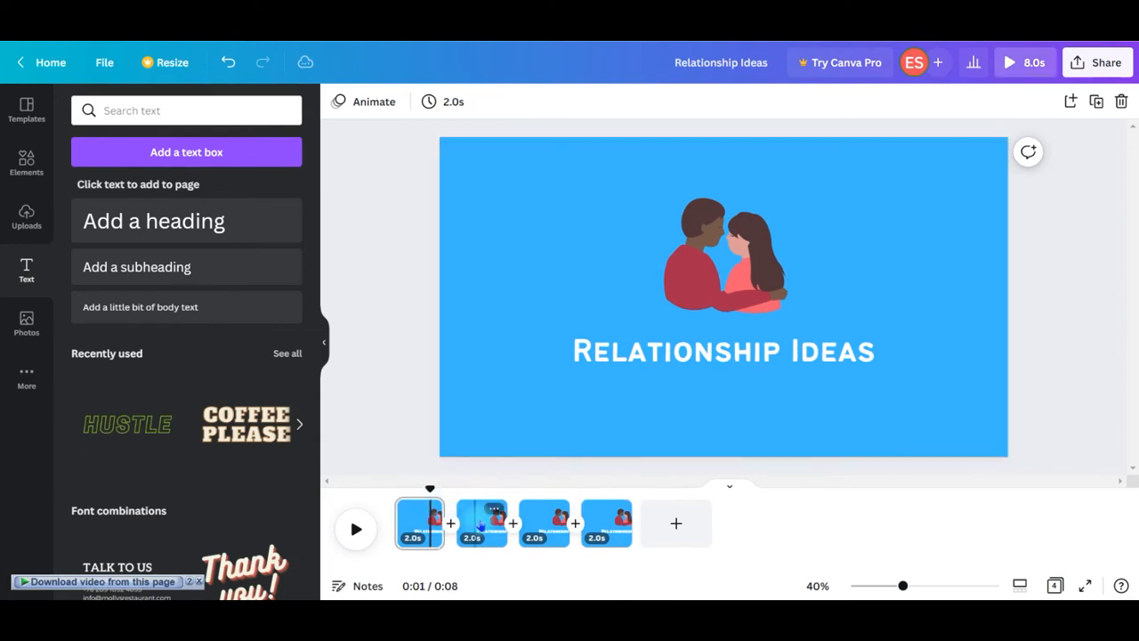
pyautogui.click(481, 525)
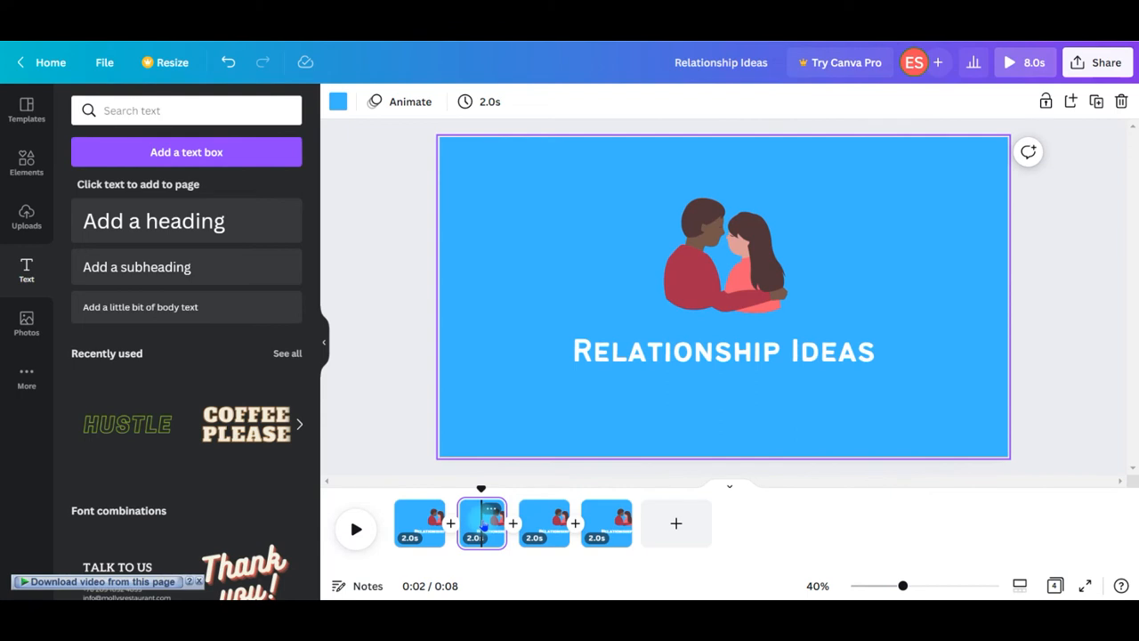
pyautogui.click(758, 258)
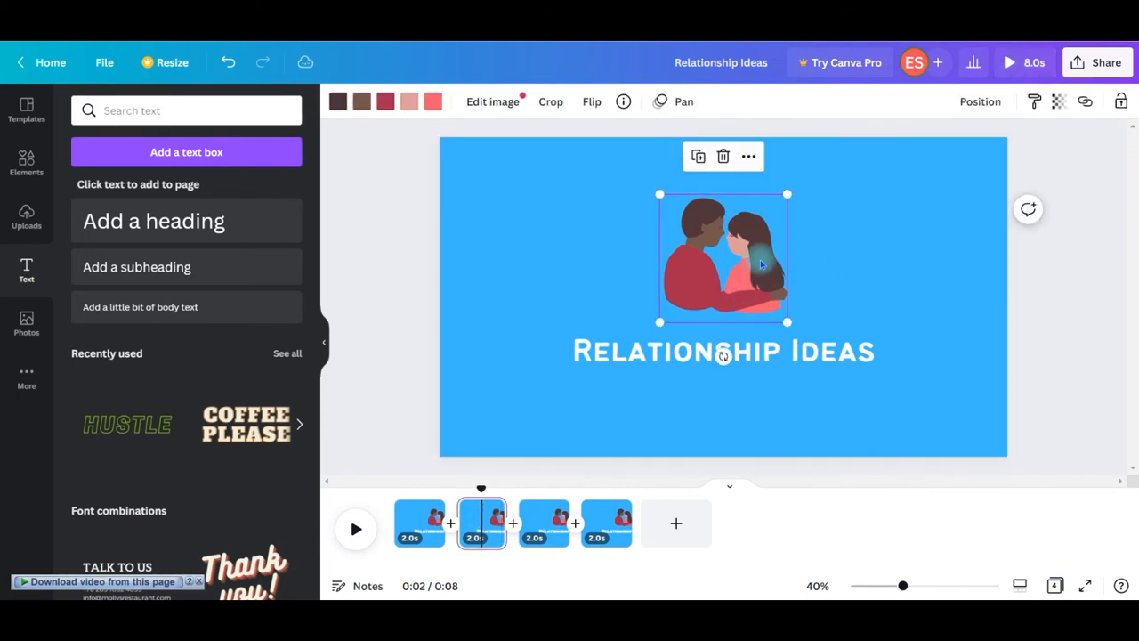
pyautogui.click(721, 354)
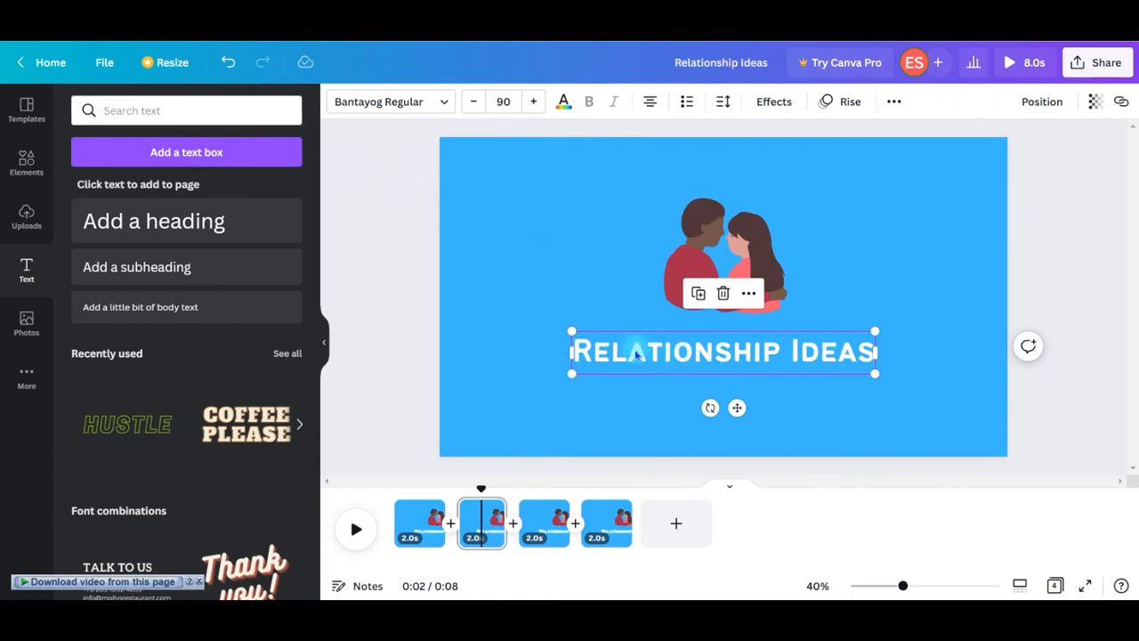
pyautogui.doubleClick(635, 354)
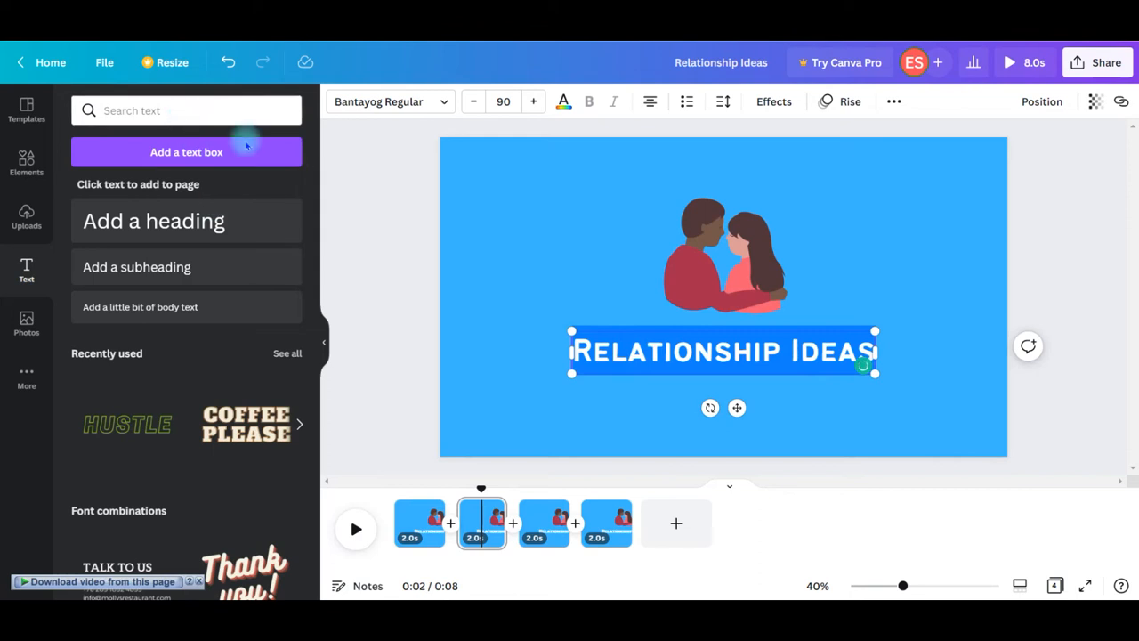
pyautogui.write('MOTIV')
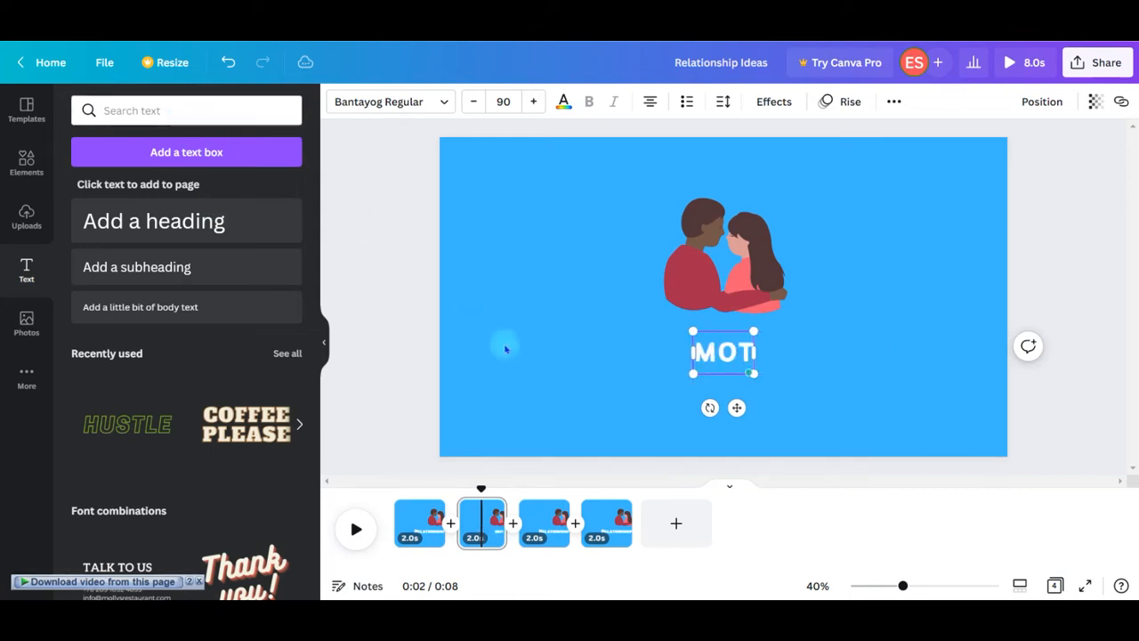
pyautogui.write('ATION')
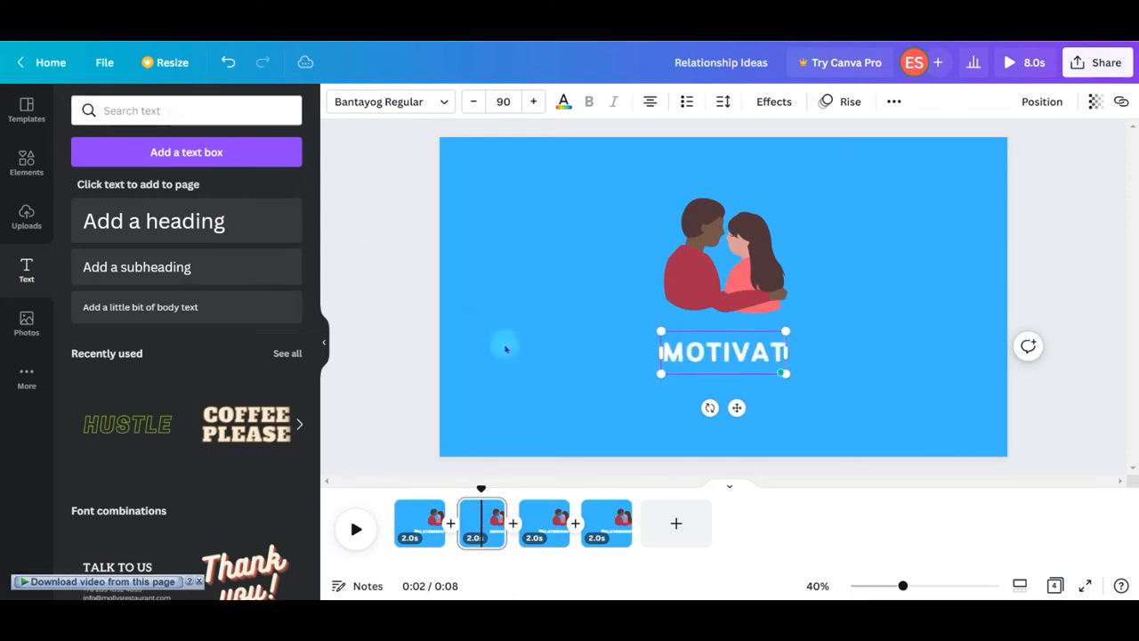
pyautogui.write('AL')
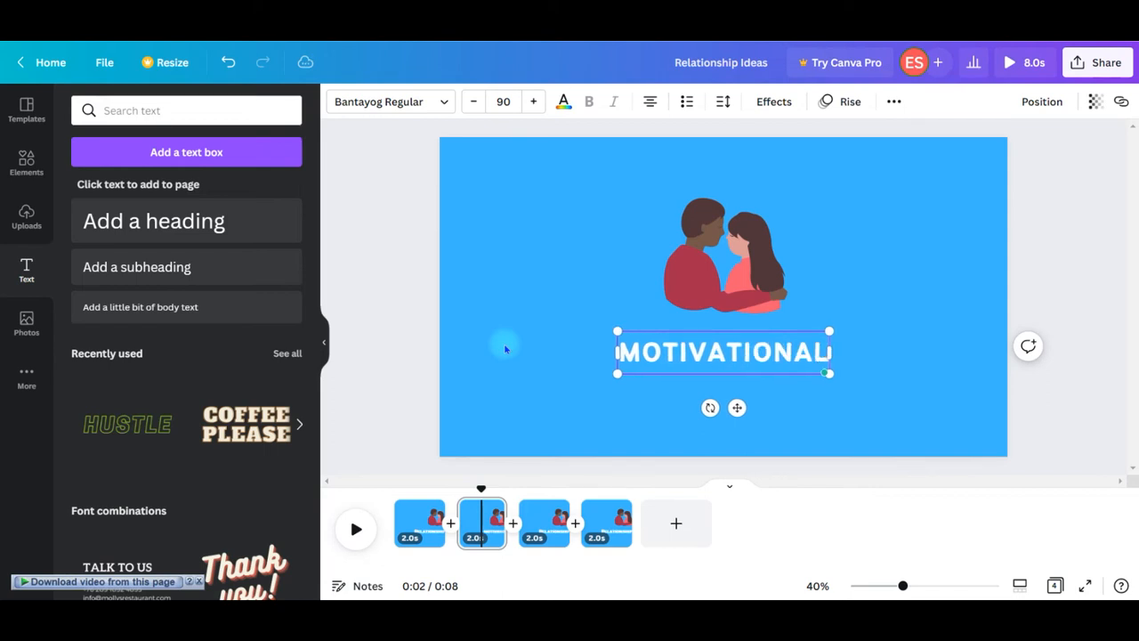
pyautogui.write(' QOU')
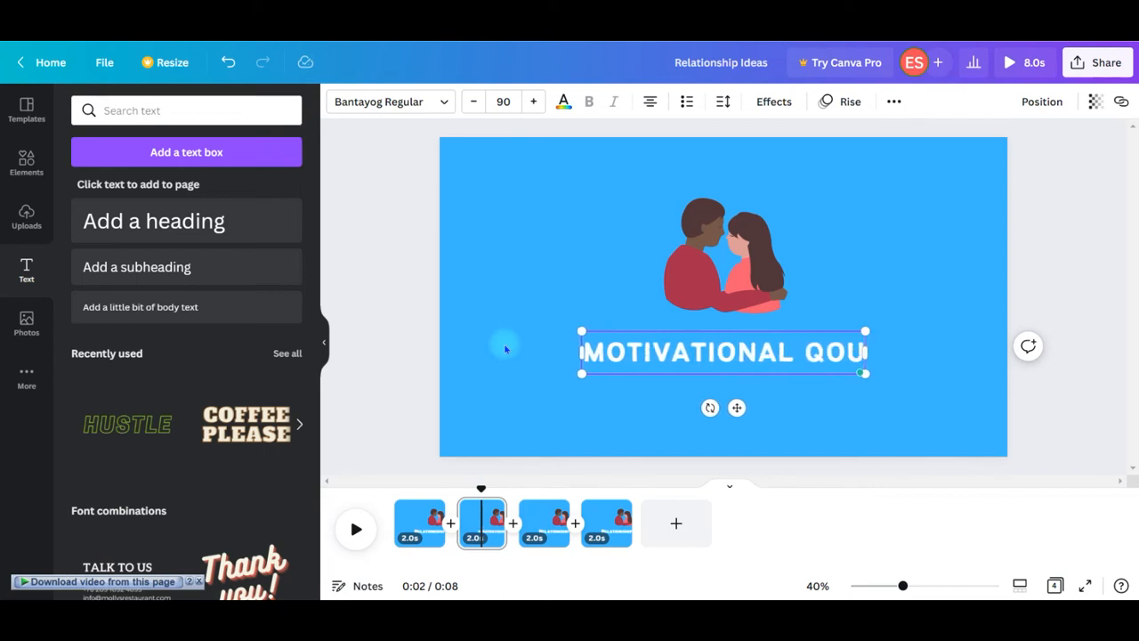
pyautogui.write('TES')
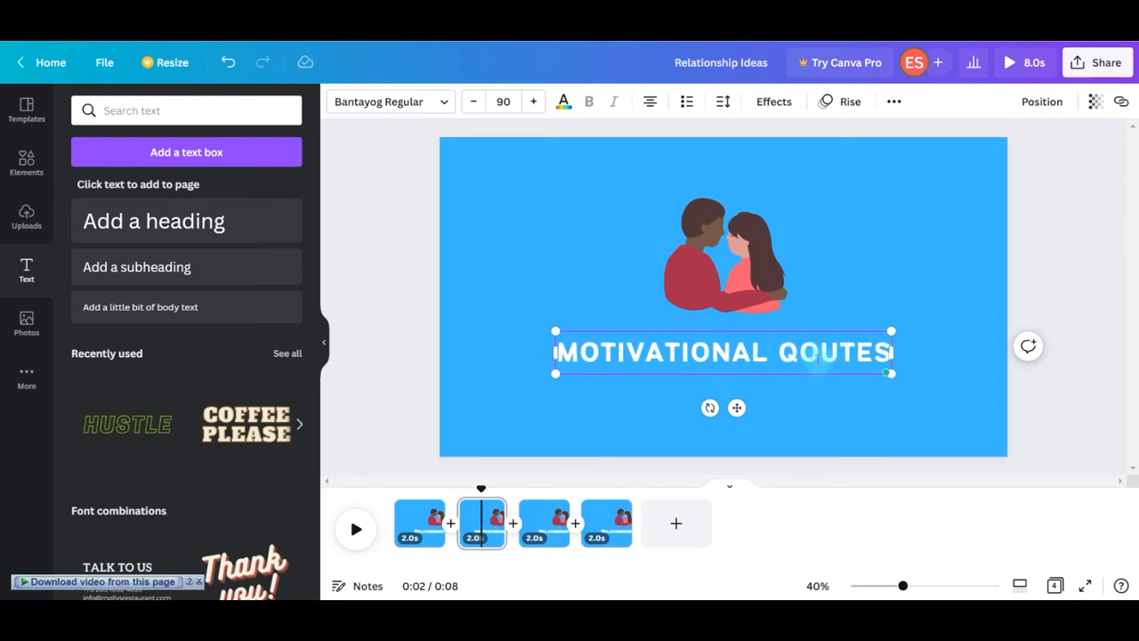
pyautogui.click(809, 354)
pyautogui.press('Delete')
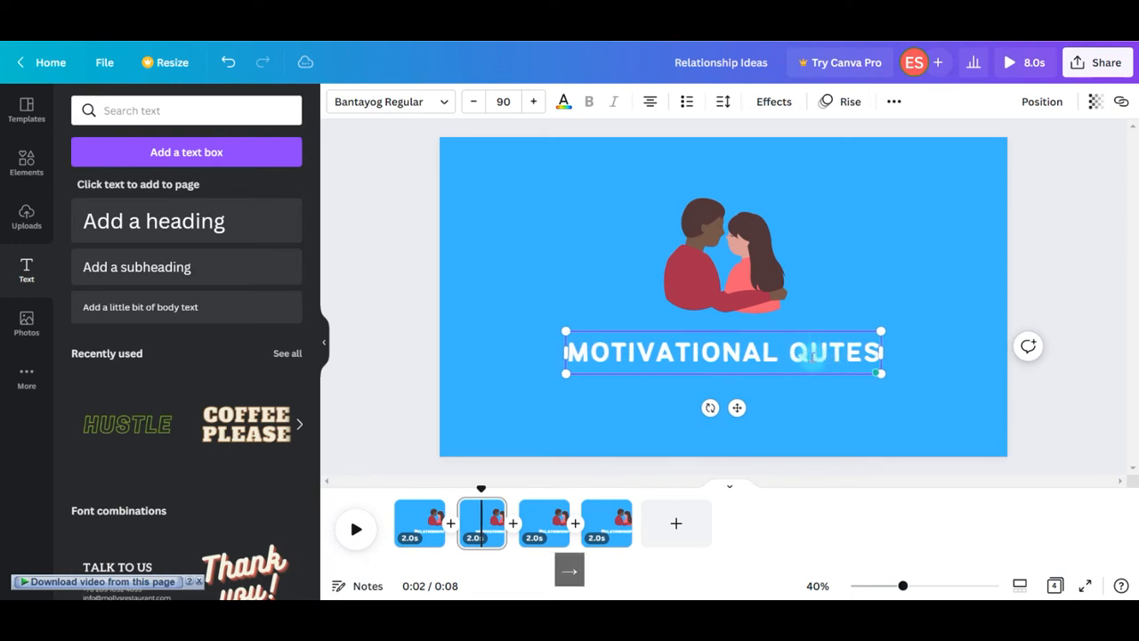
pyautogui.write('O')
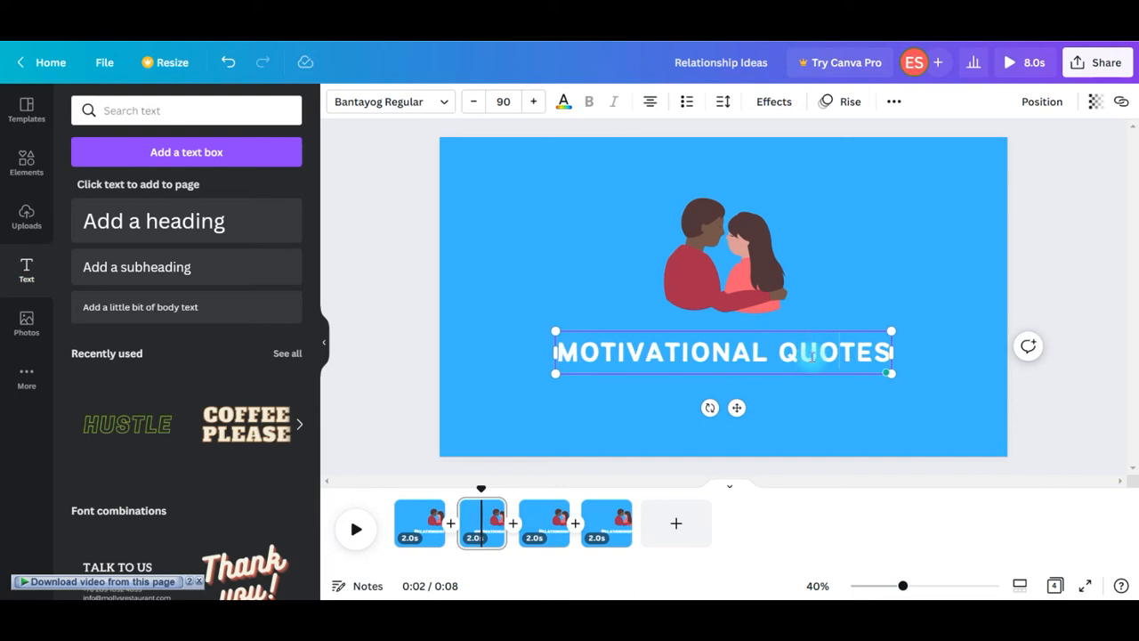
pyautogui.click(964, 311)
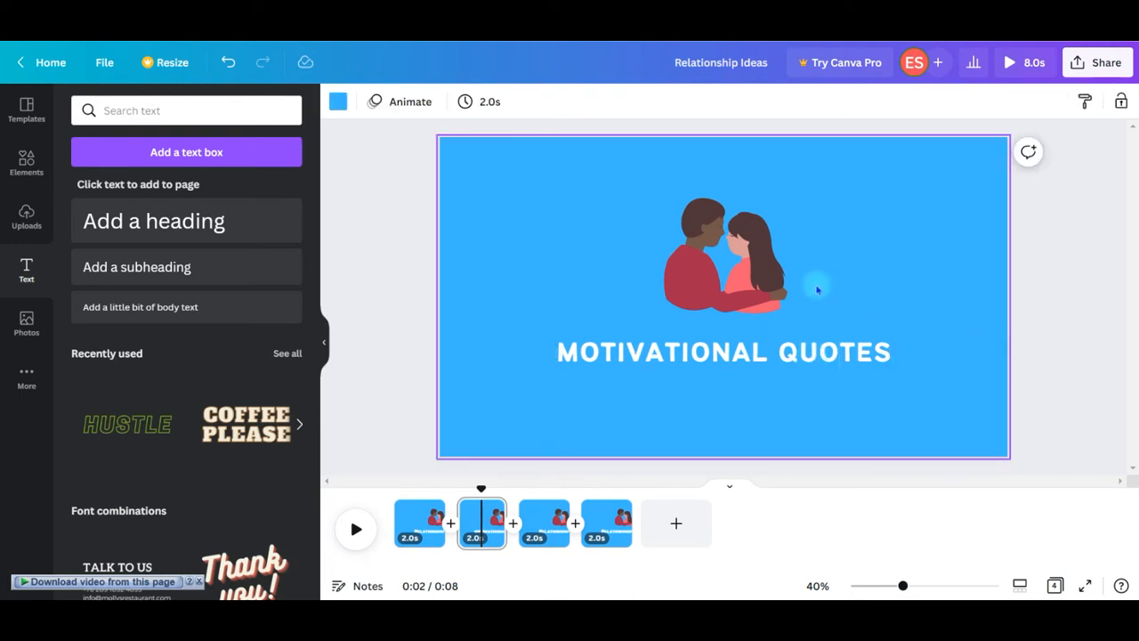
# - Replace the earlier "relationship" search in the elements library with a search for "speech"
pyautogui.click(220, 109)
pyautogui.write('s')
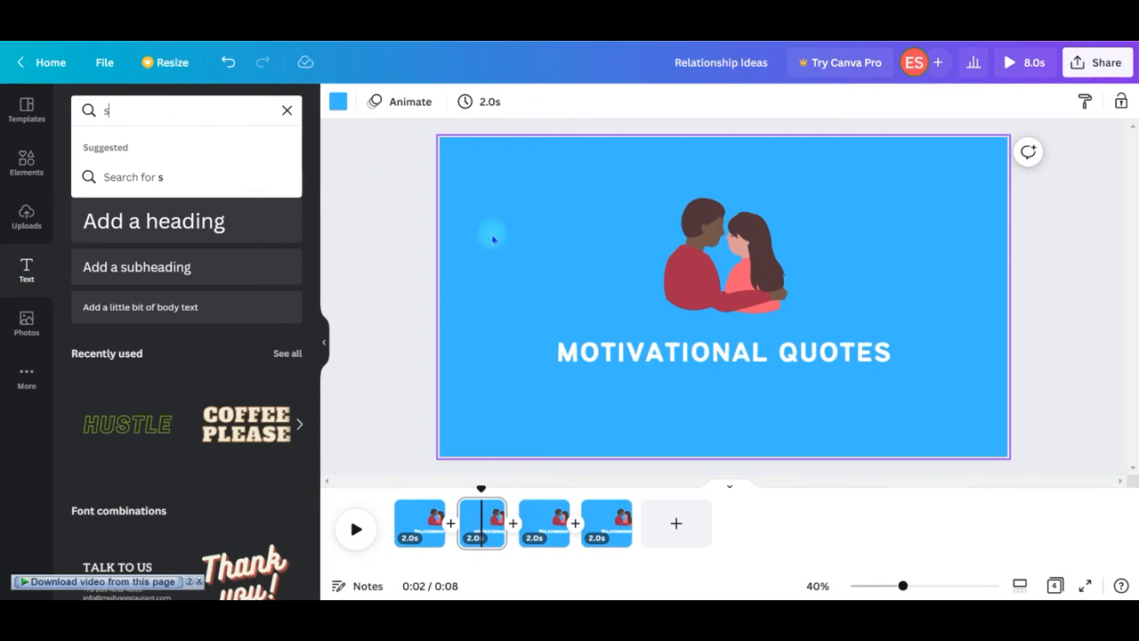
pyautogui.click(7, 179)
pyautogui.click(8, 180)
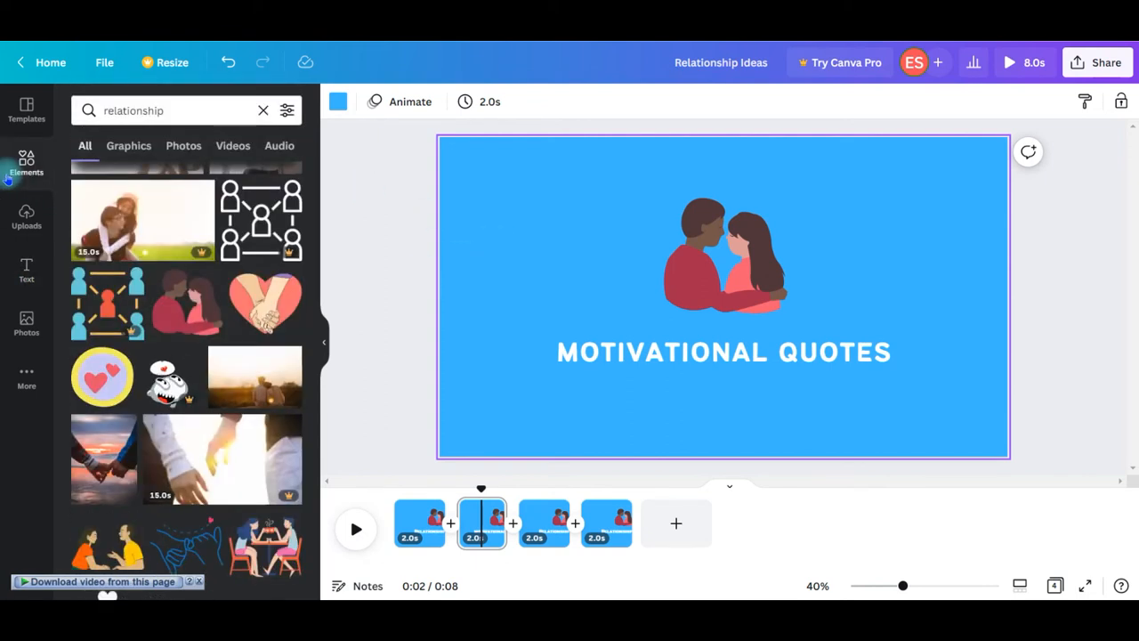
pyautogui.click(238, 115)
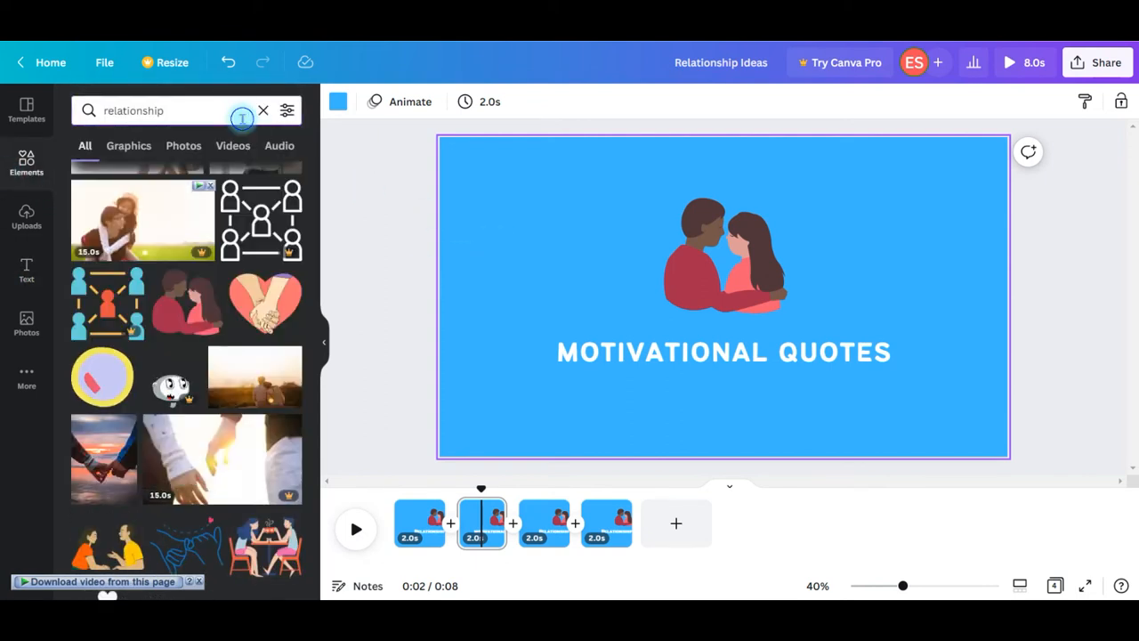
pyautogui.click(262, 111)
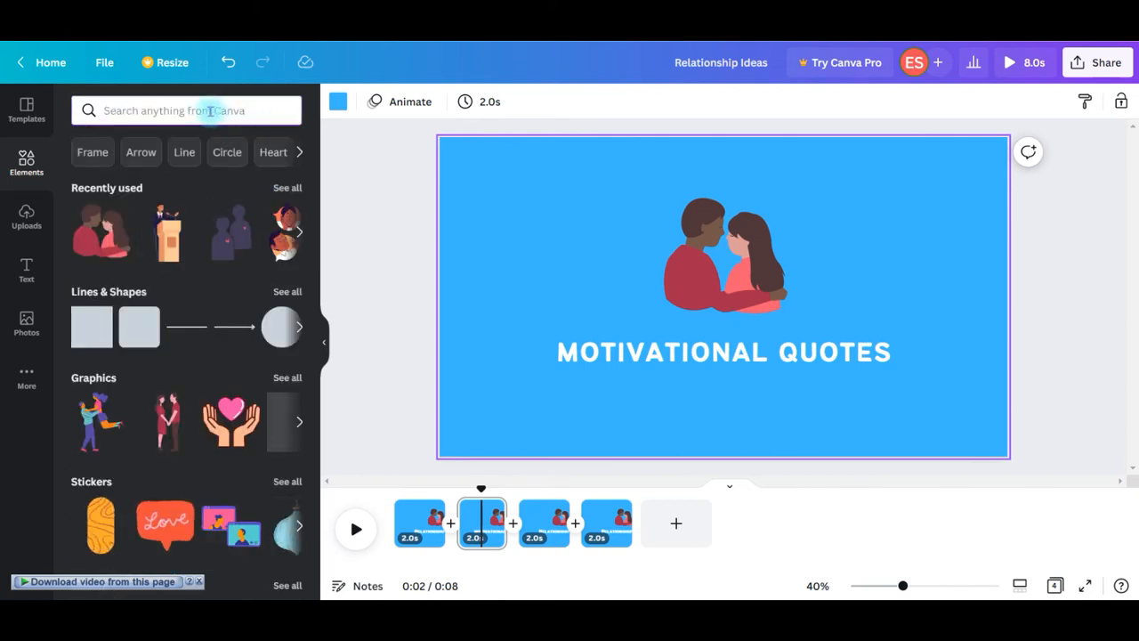
pyautogui.write('speec')
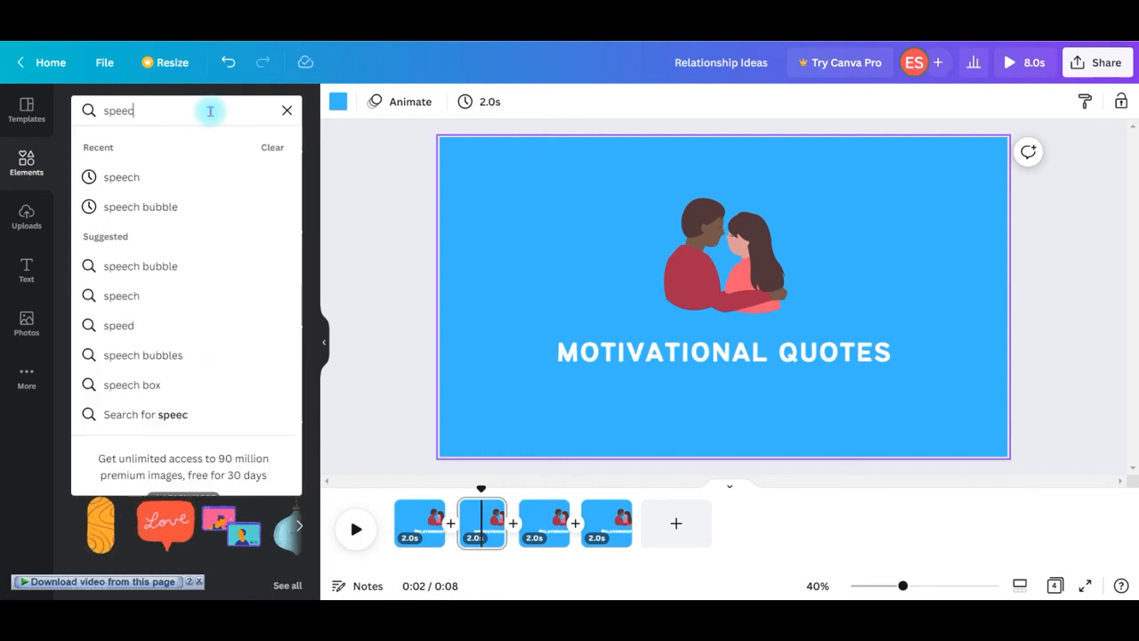
pyautogui.write('h')
pyautogui.press('Return')
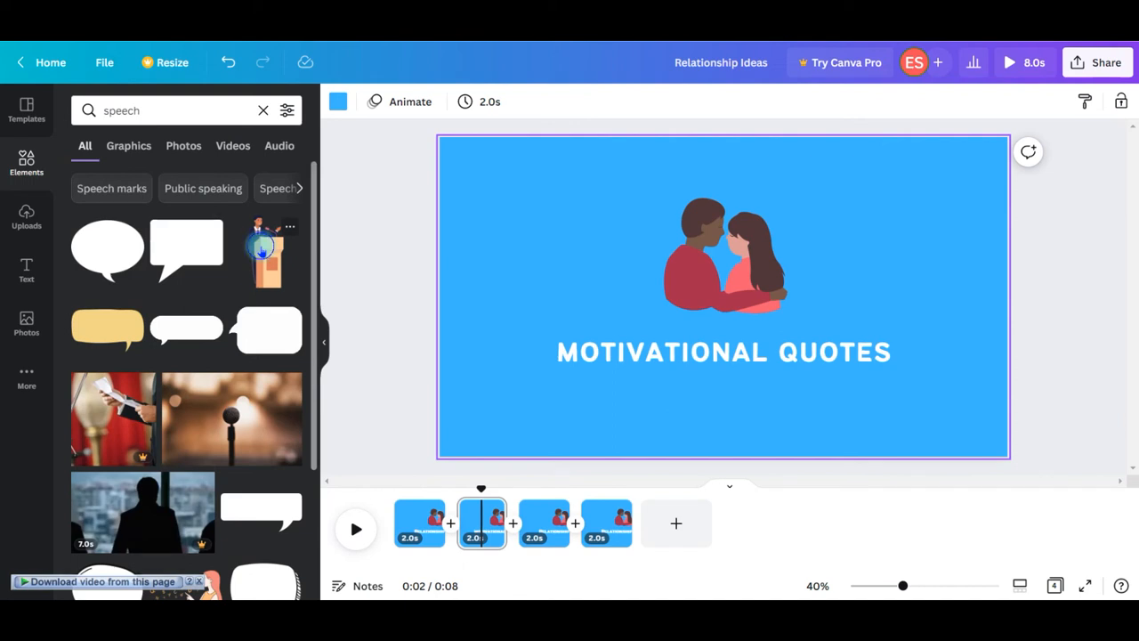
# - Replace the couple illustration on the second page with the speaker-at-podium graphic, centred above the heading
pyautogui.moveTo(261, 249); pyautogui.dragTo(614, 216)
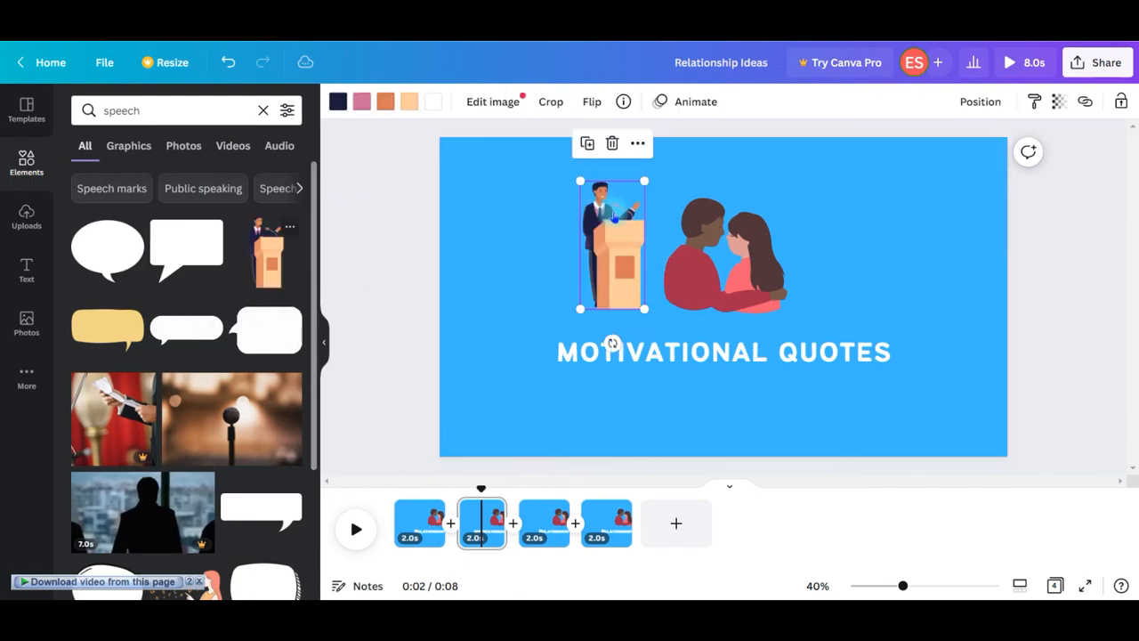
pyautogui.click(699, 257)
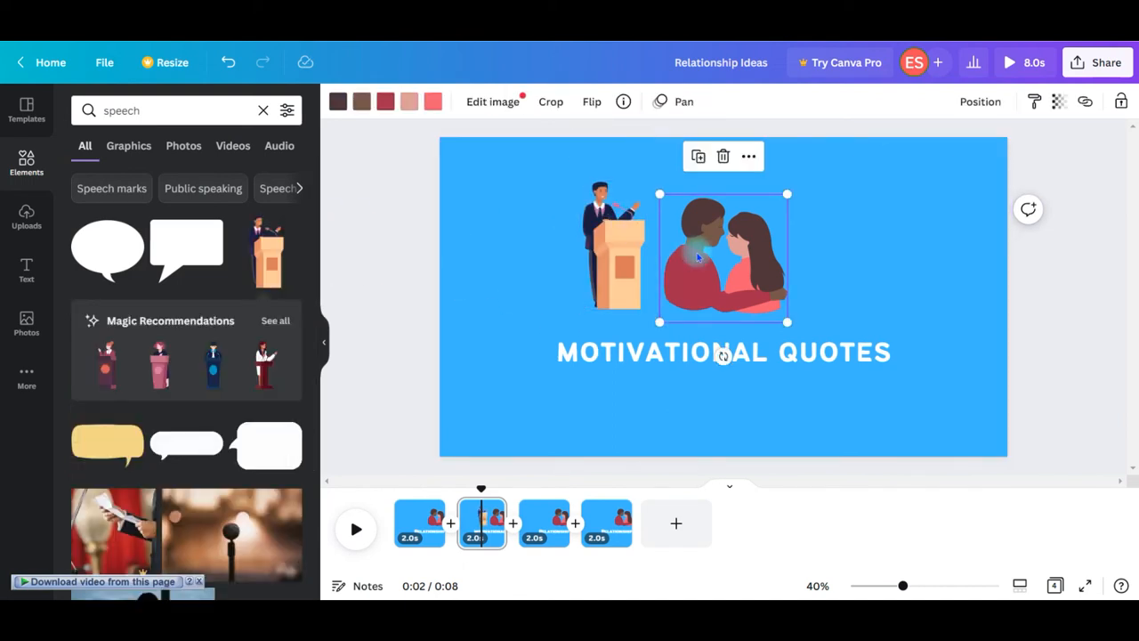
pyautogui.press('Delete')
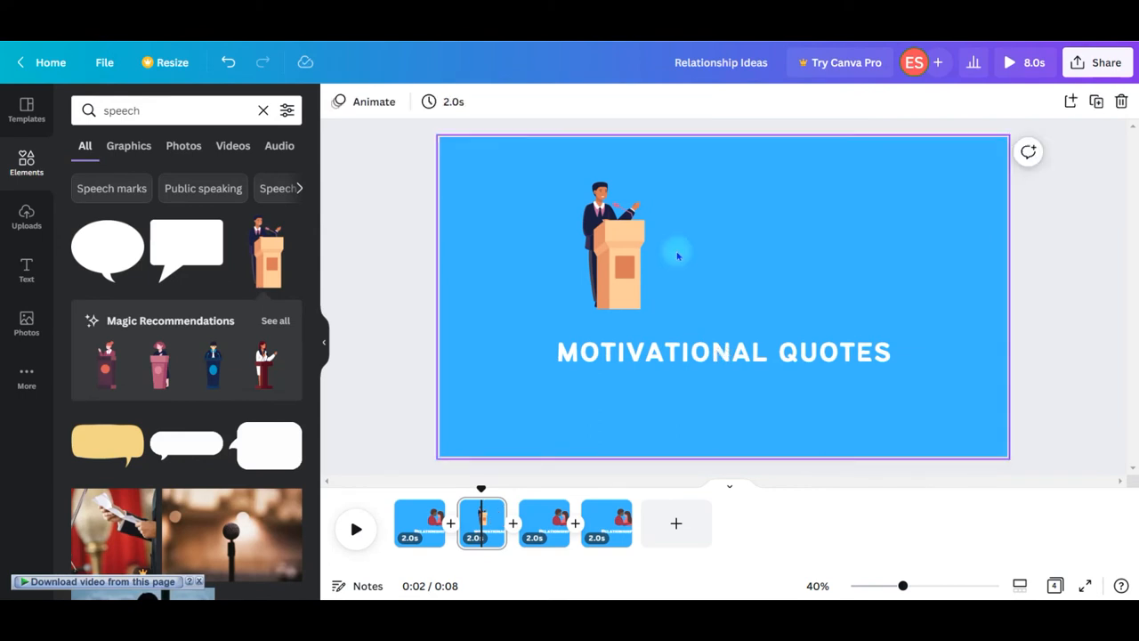
pyautogui.moveTo(592, 258); pyautogui.dragTo(701, 259)
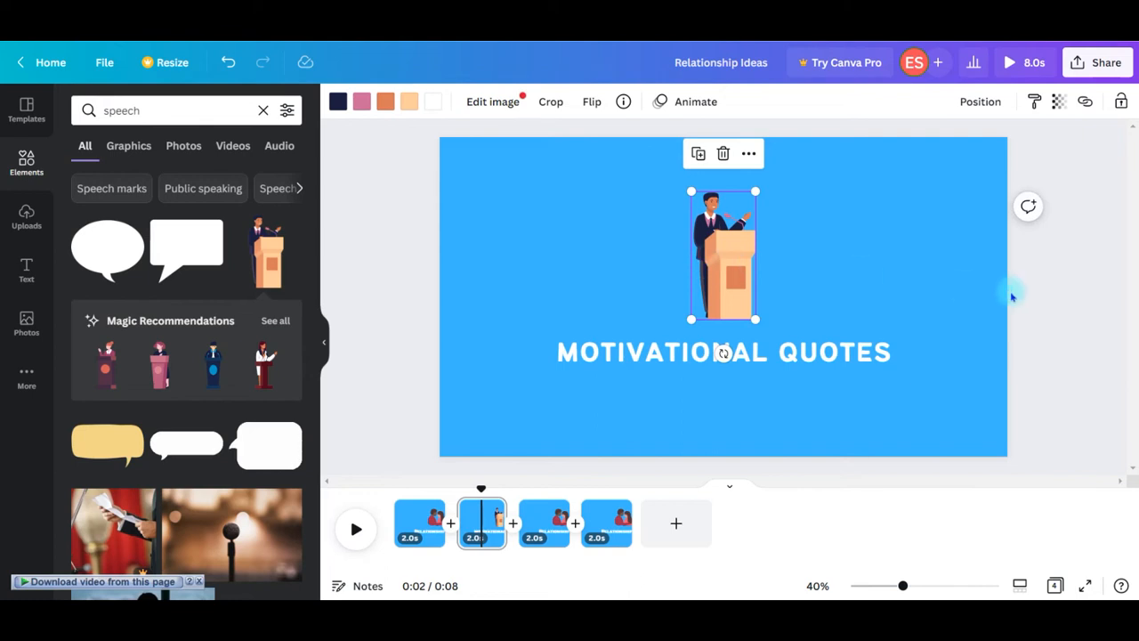
# - Replace the heading text on the third page with "ENTERTAINING GISTS"
pyautogui.click(1073, 311)
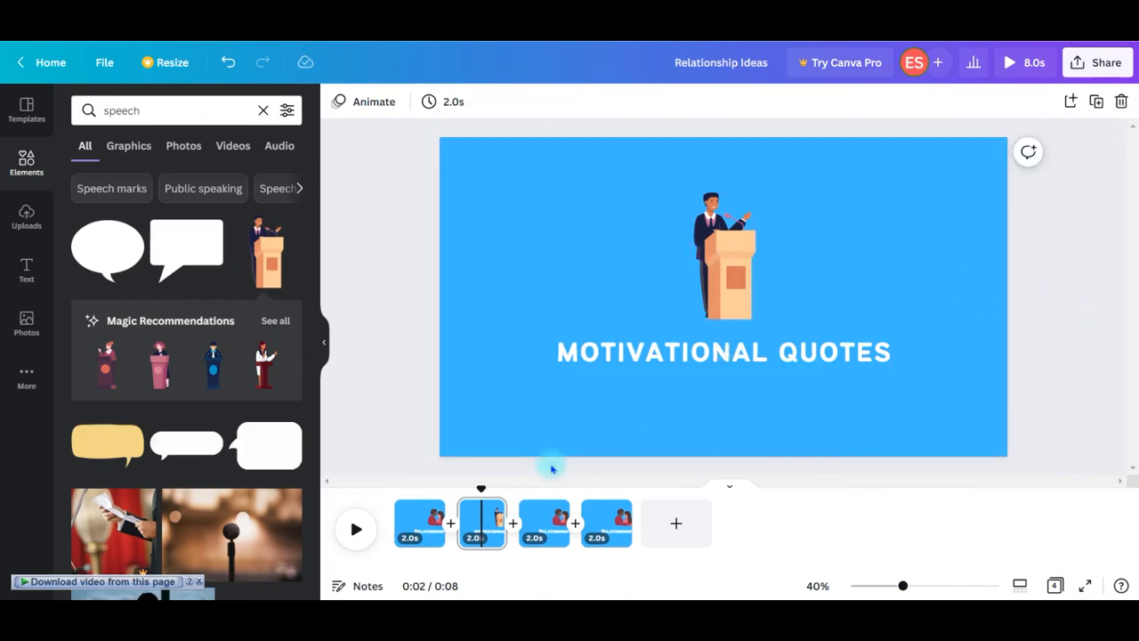
pyautogui.click(550, 531)
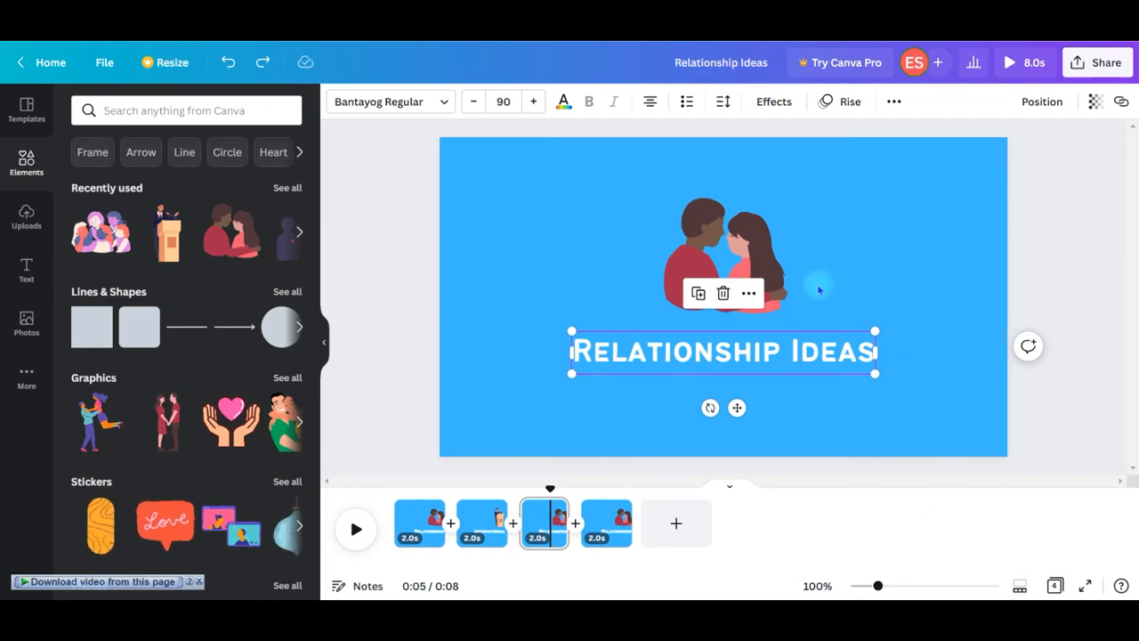
pyautogui.doubleClick(757, 350)
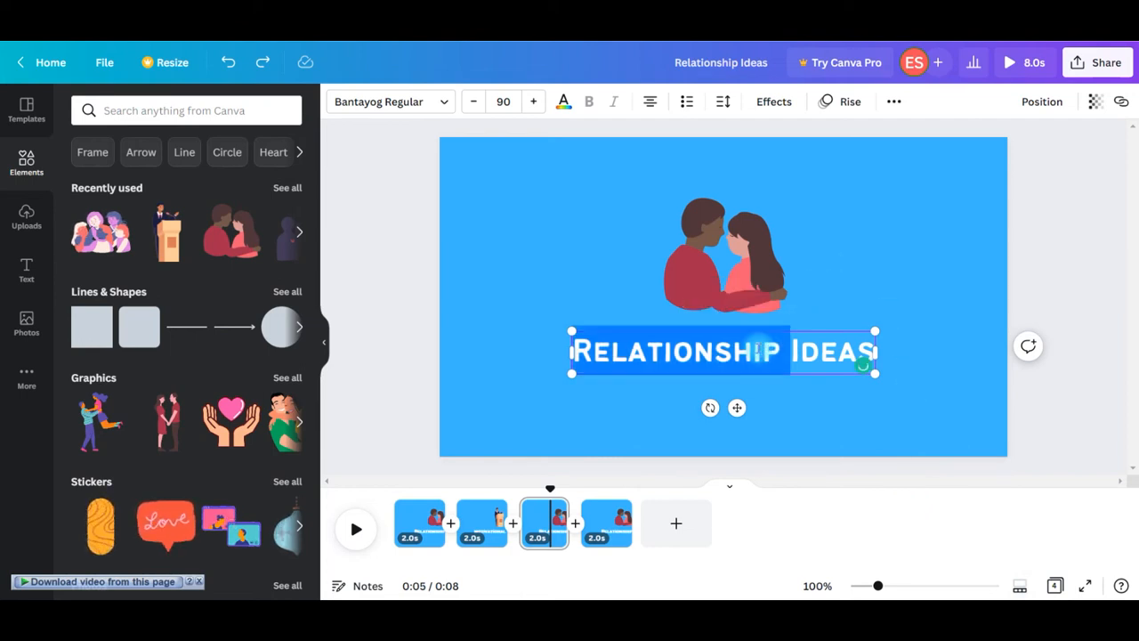
pyautogui.doubleClick(757, 350)
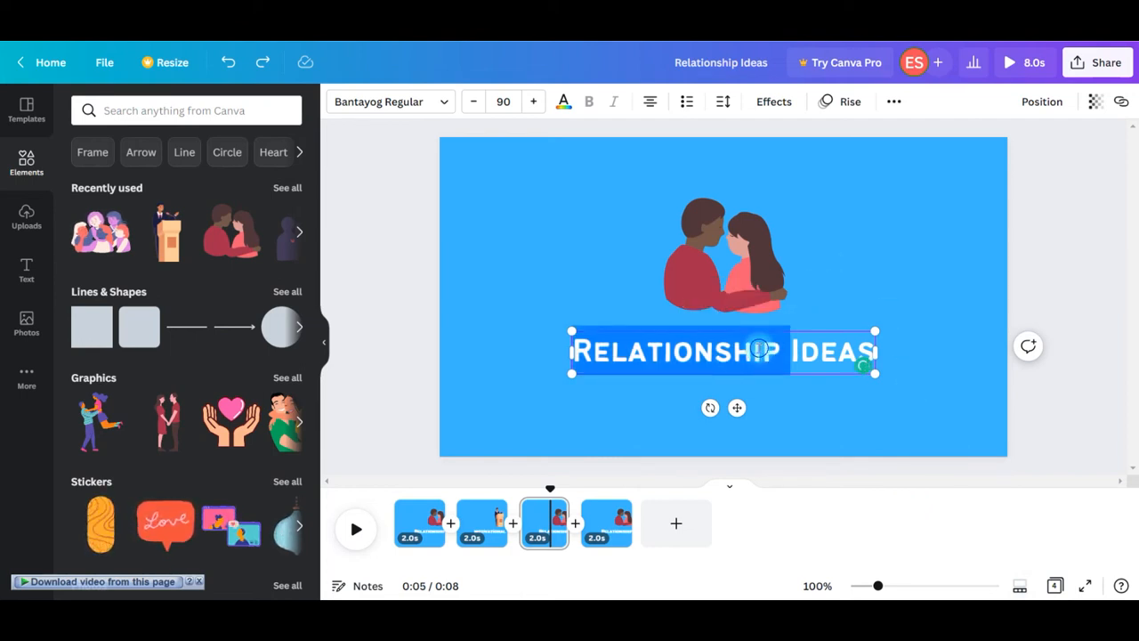
pyautogui.tripleClick(759, 350)
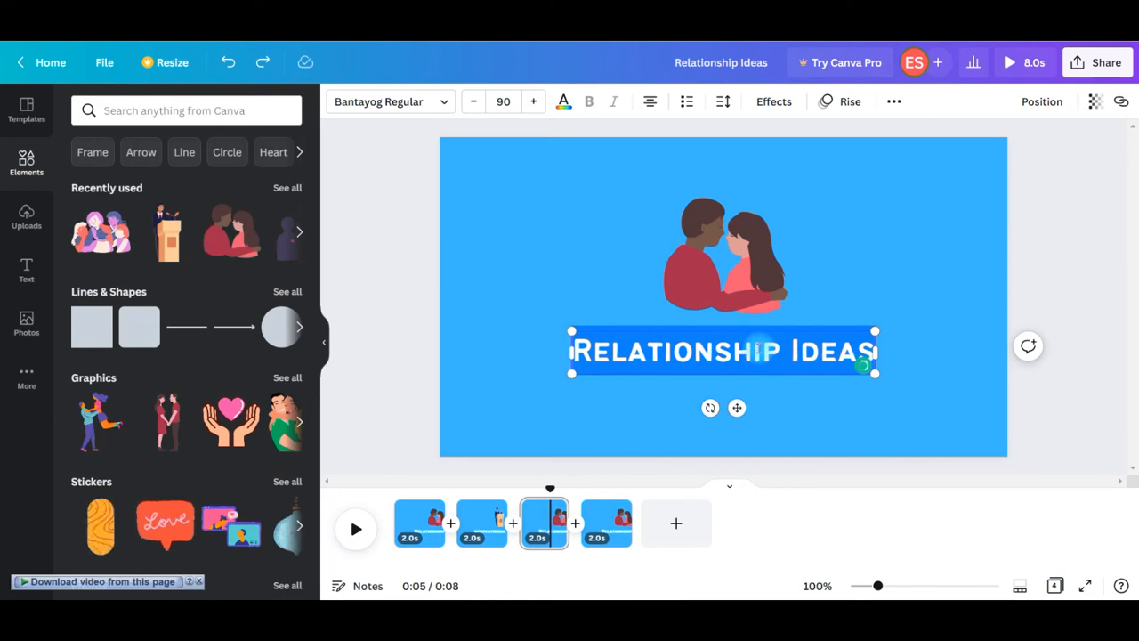
pyautogui.press('BackSpace')
pyautogui.write('ENTERTA')
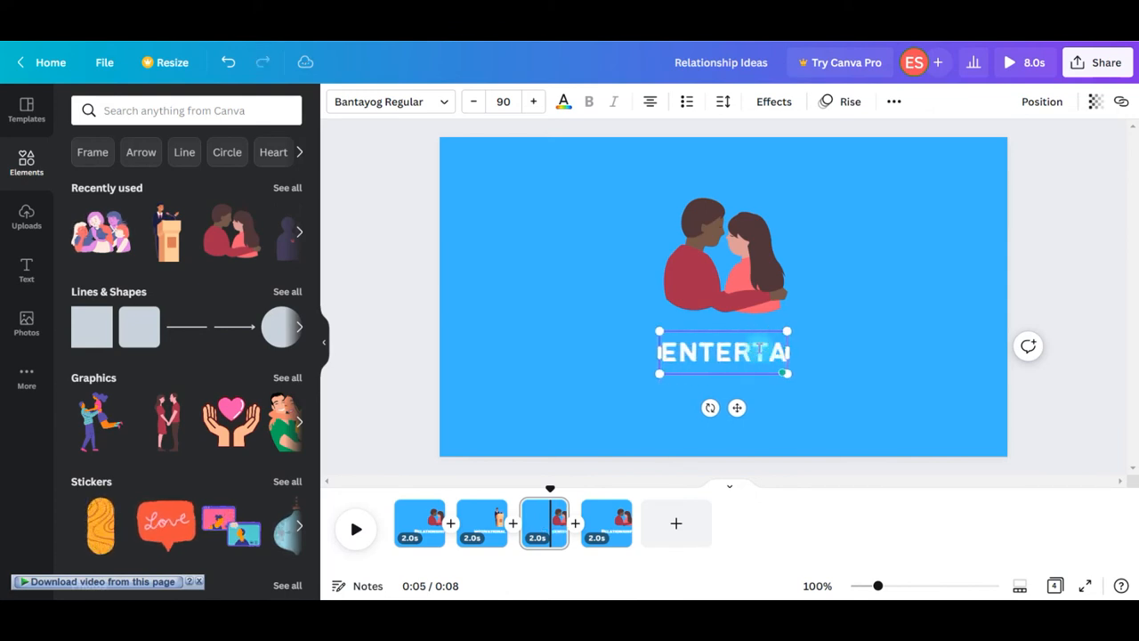
pyautogui.write('INING ')
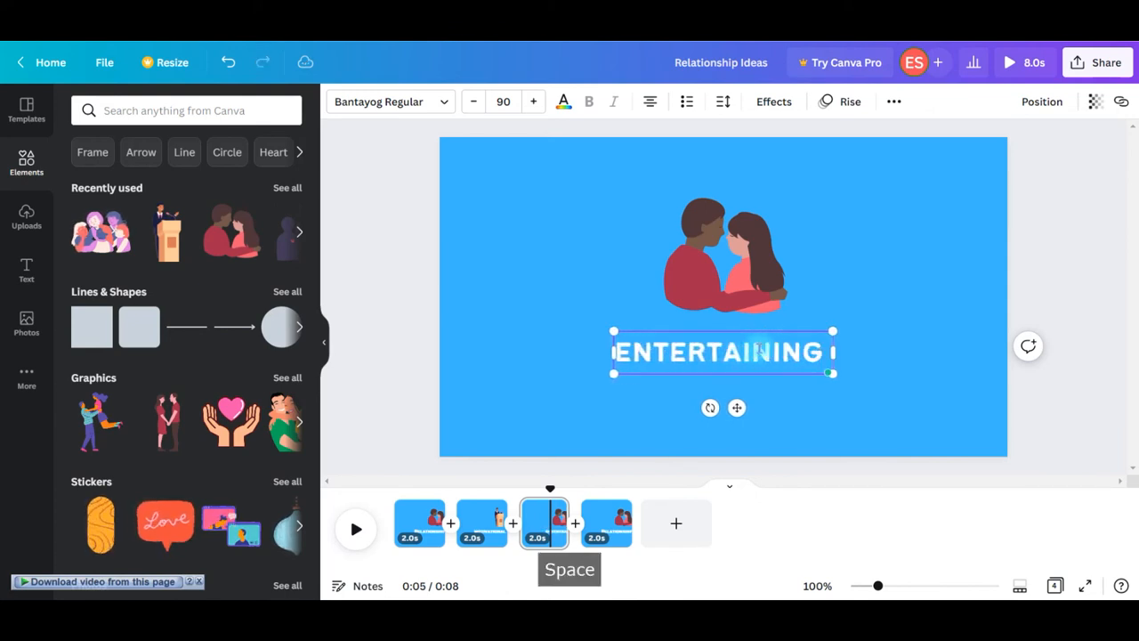
pyautogui.write('GISTS')
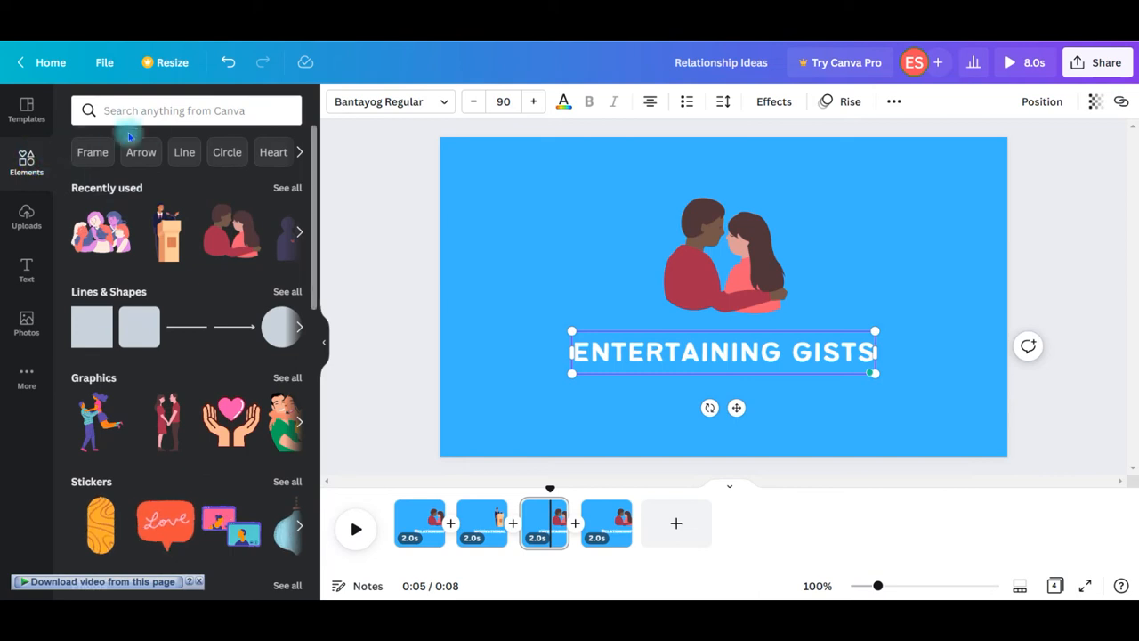
# - Search the elements library for "talking"
pyautogui.click(158, 111)
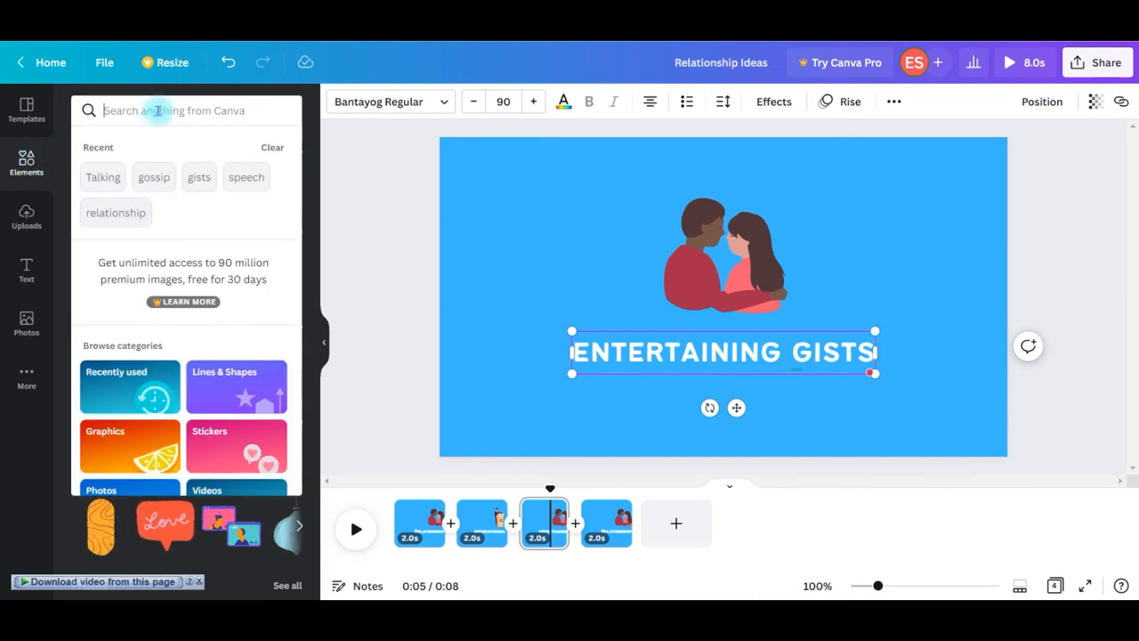
pyautogui.write('talk')
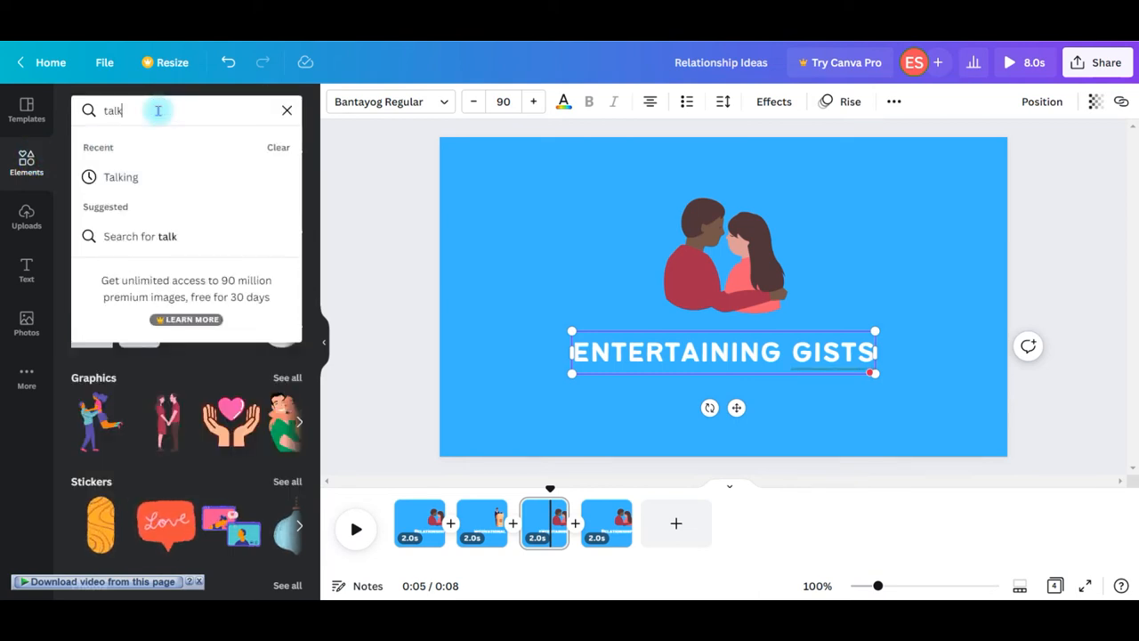
pyautogui.write('ing')
pyautogui.press('Return')
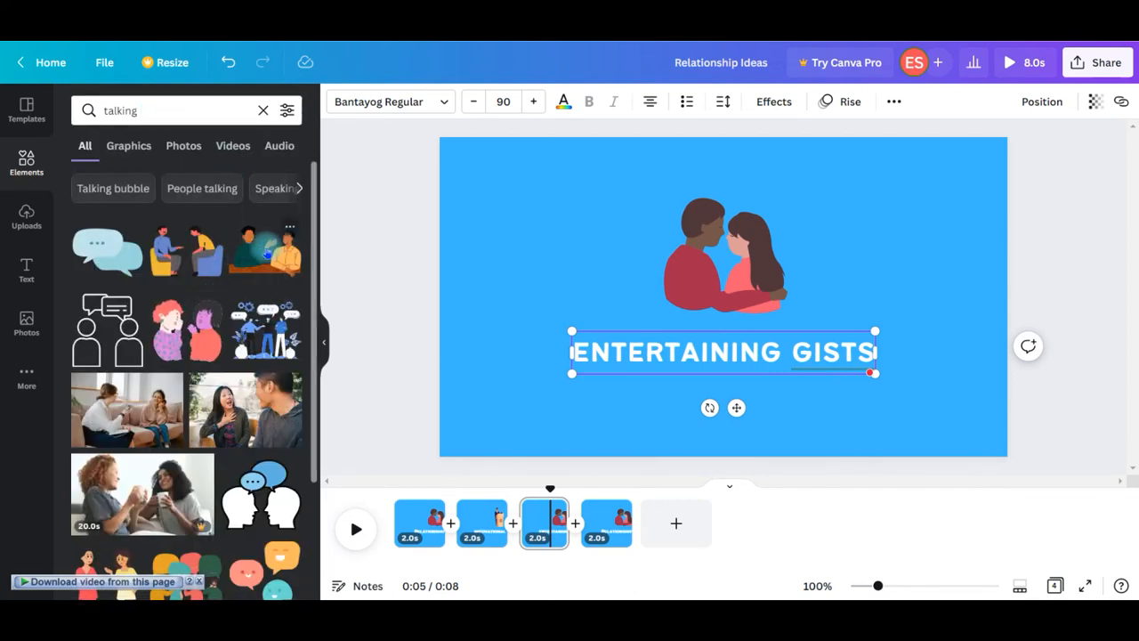
# - Replace the couple illustration on the third page with the graphic of two men talking at a table, centred above the heading
pyautogui.moveTo(265, 251); pyautogui.dragTo(573, 239)
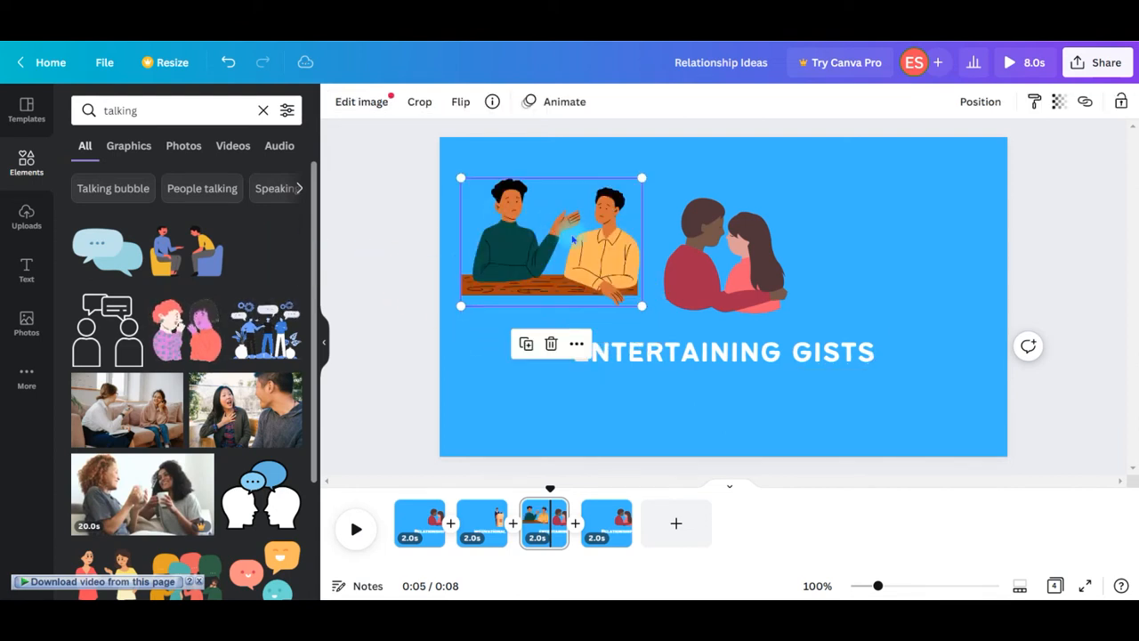
pyautogui.click(756, 255)
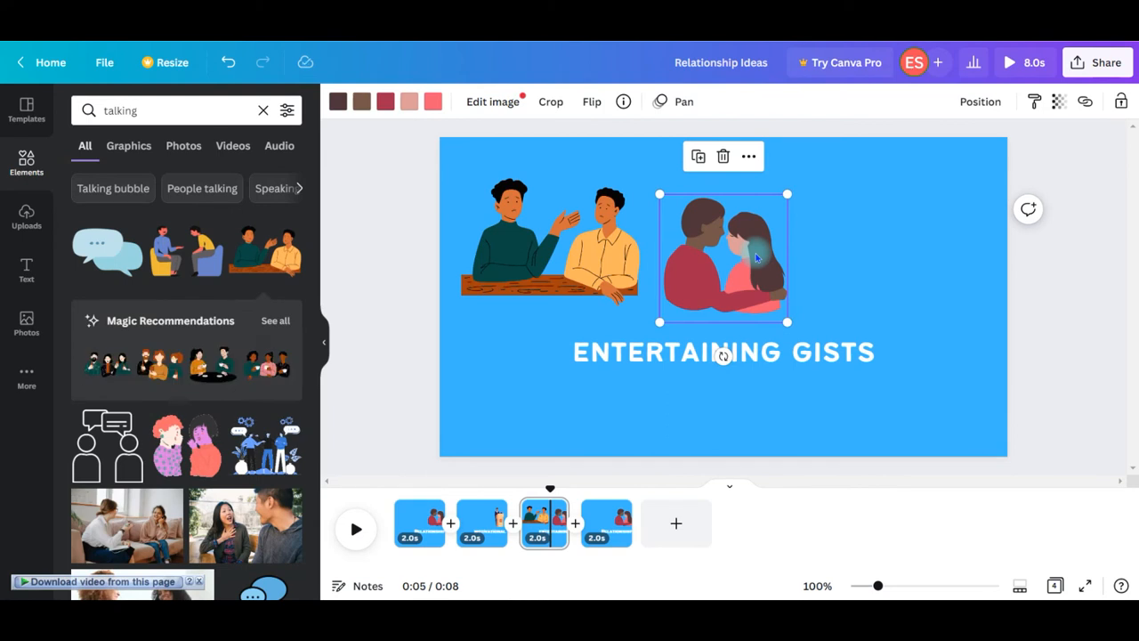
pyautogui.press('Delete')
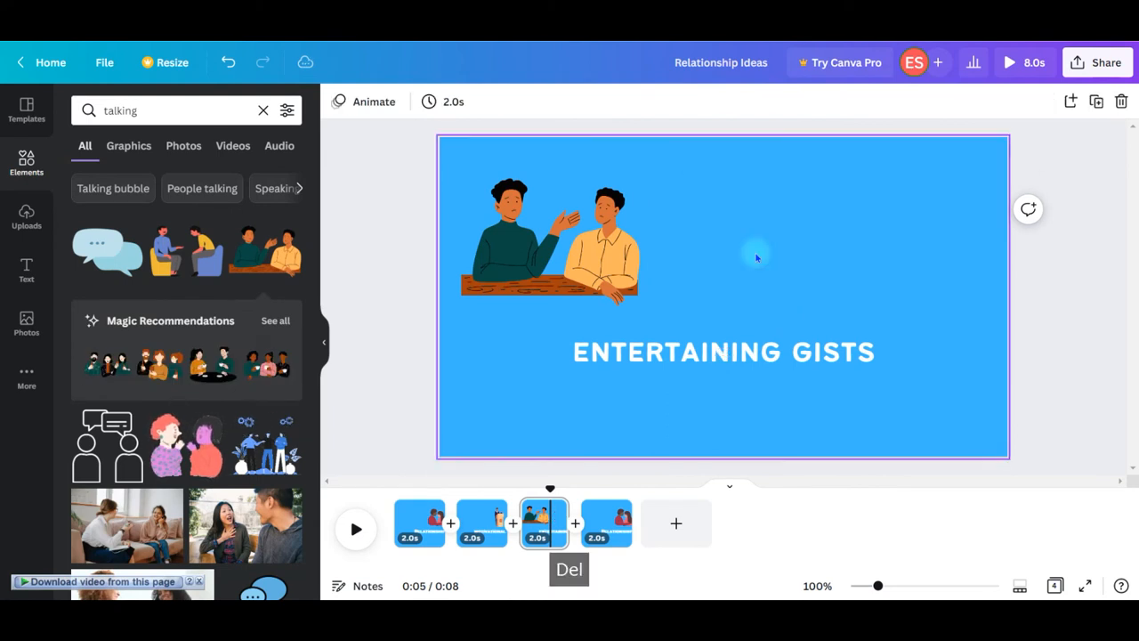
pyautogui.click(603, 244)
pyautogui.moveTo(603, 244); pyautogui.dragTo(766, 271)
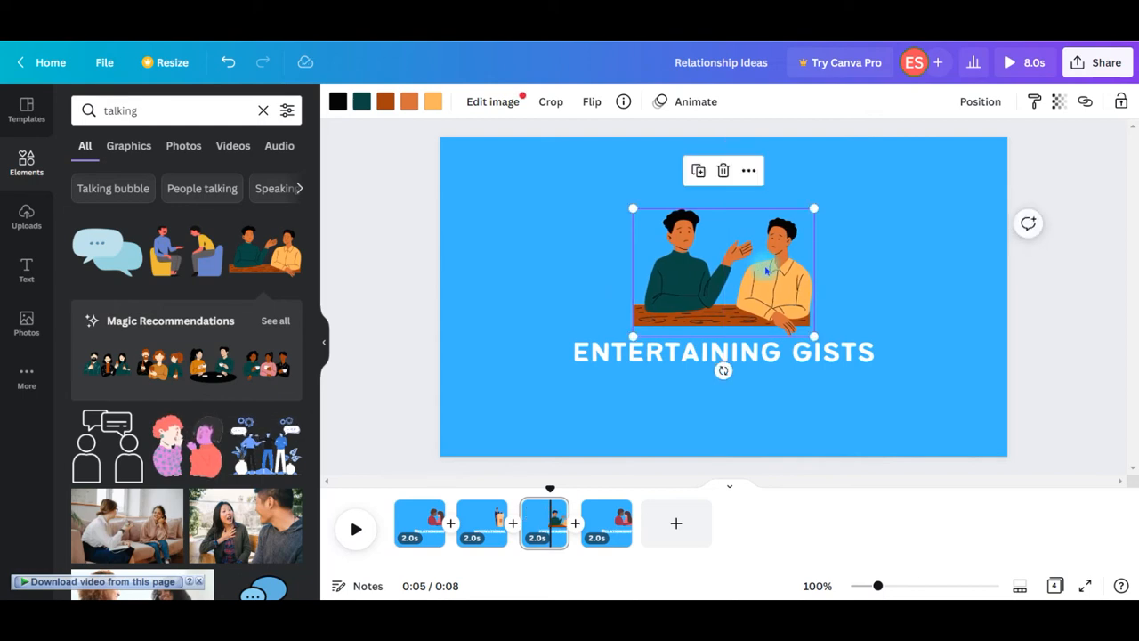
# - Add the uploaded DG logo to the fourth page and place it in the page's upper-right area, clear of the couple illustration
pyautogui.click(612, 544)
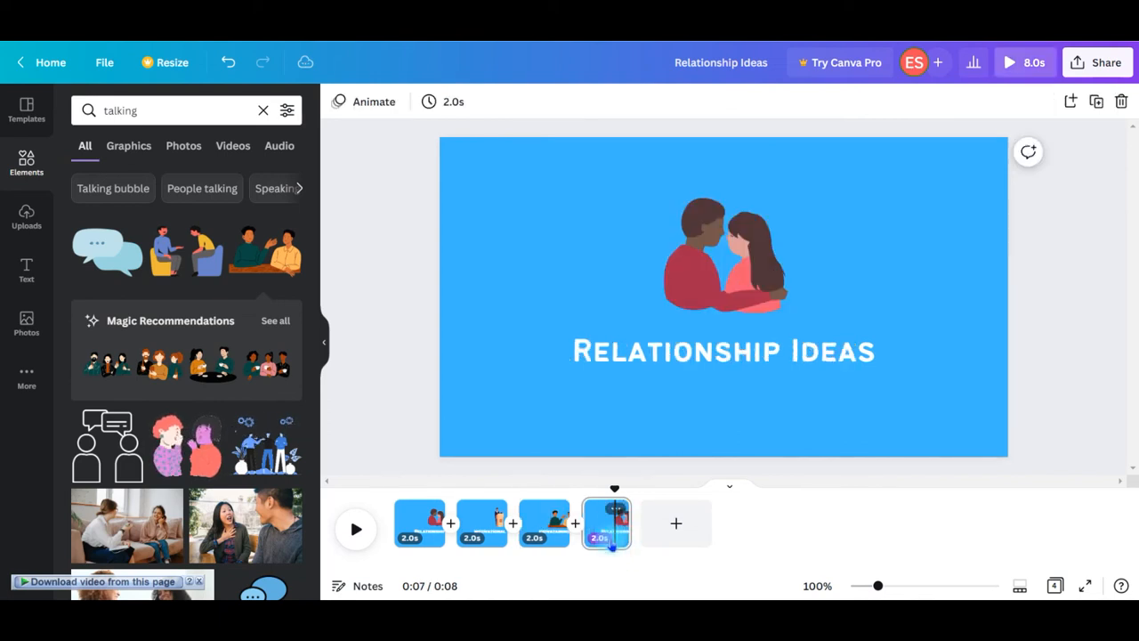
pyautogui.click(619, 546)
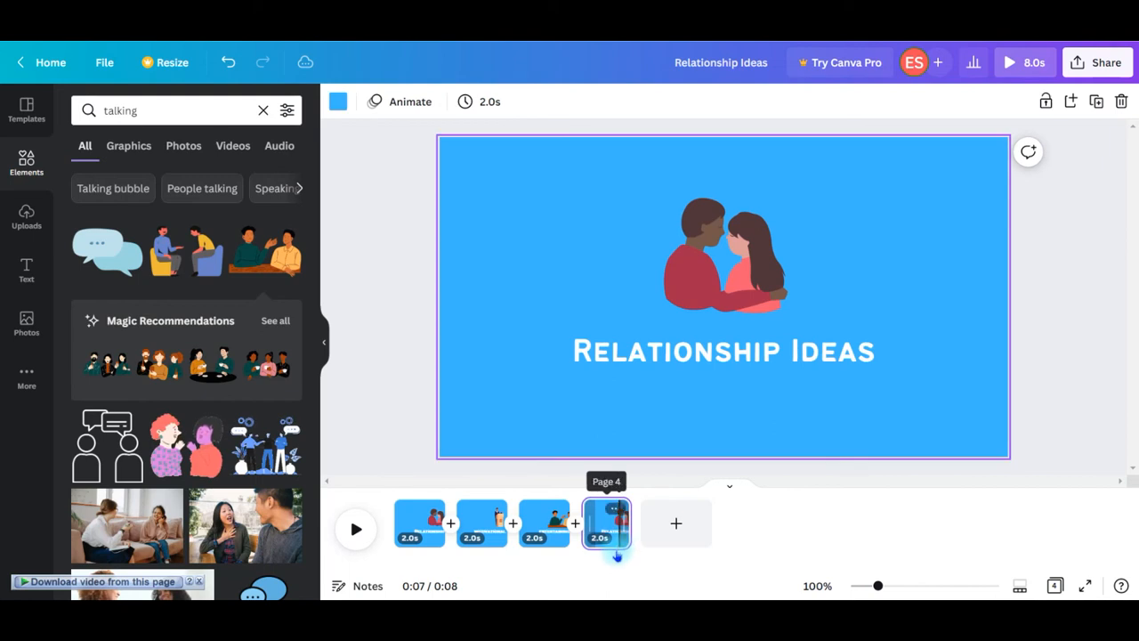
pyautogui.click(739, 219)
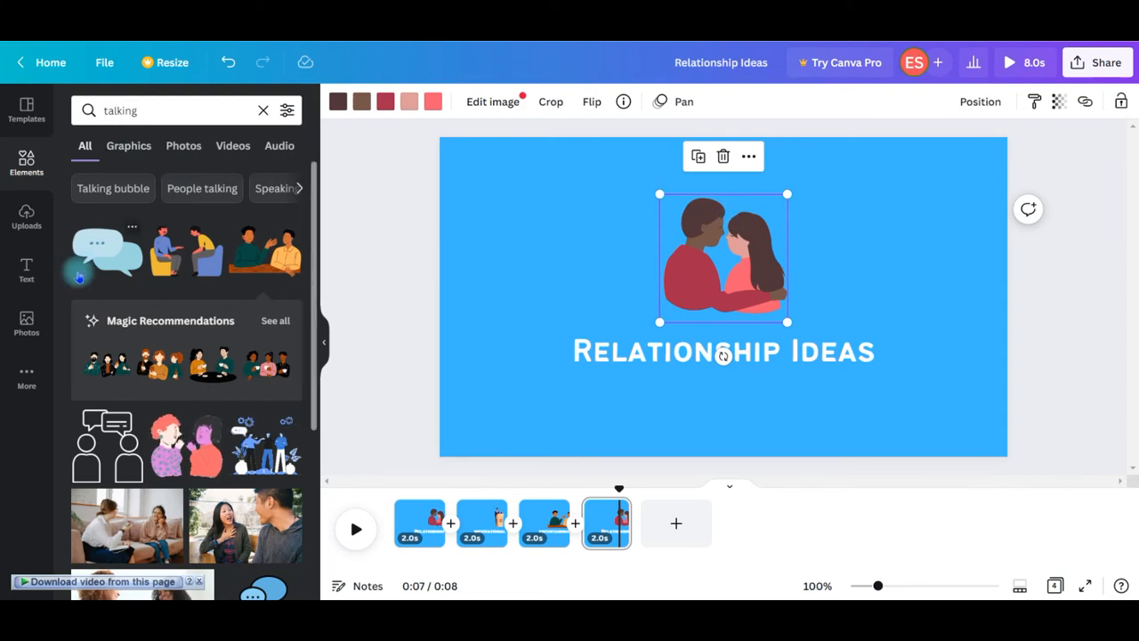
pyautogui.click(17, 225)
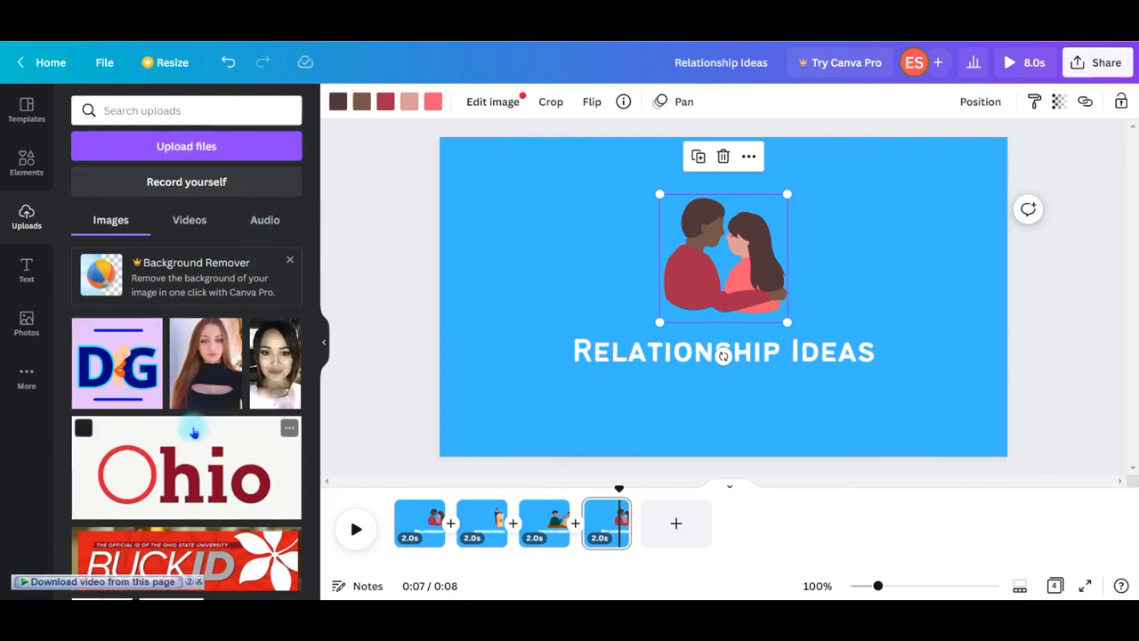
pyautogui.click(129, 380)
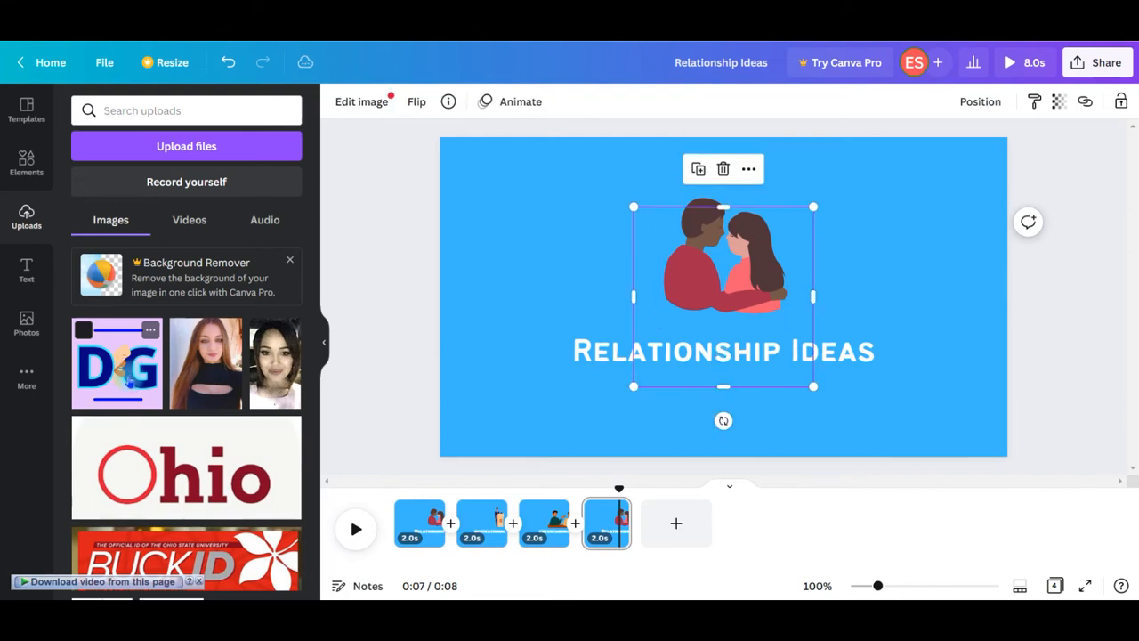
pyautogui.click(128, 382)
pyautogui.moveTo(129, 380); pyautogui.dragTo(730, 293)
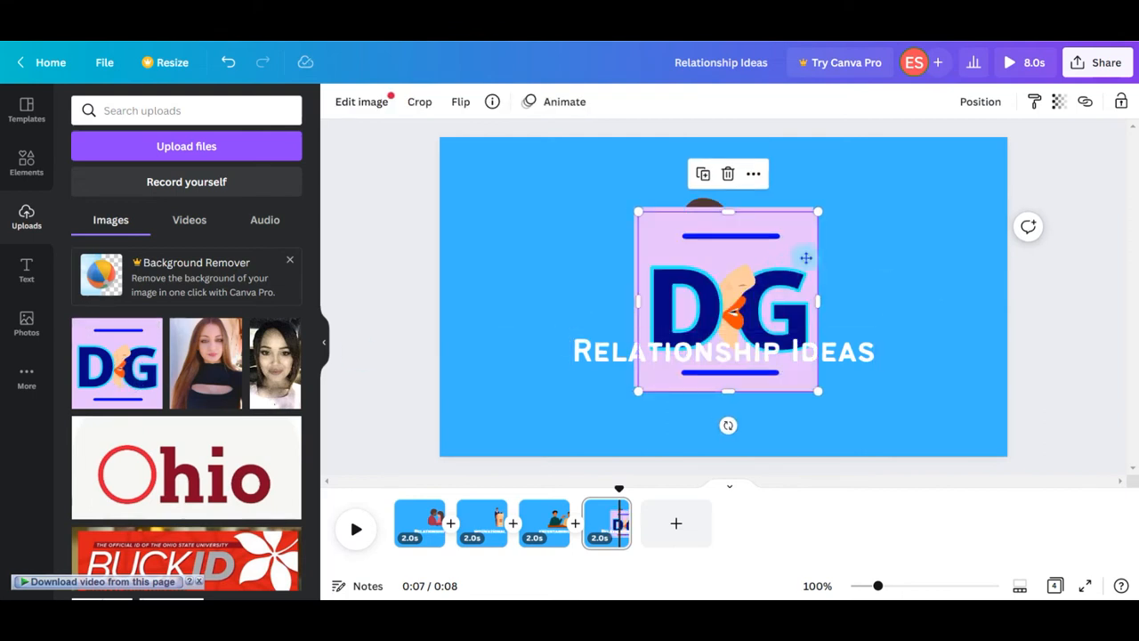
pyautogui.moveTo(805, 257); pyautogui.dragTo(981, 199)
# - Delete the extra DG logo in the middle of the fourth page and the couple illustration beneath it
pyautogui.click(783, 272)
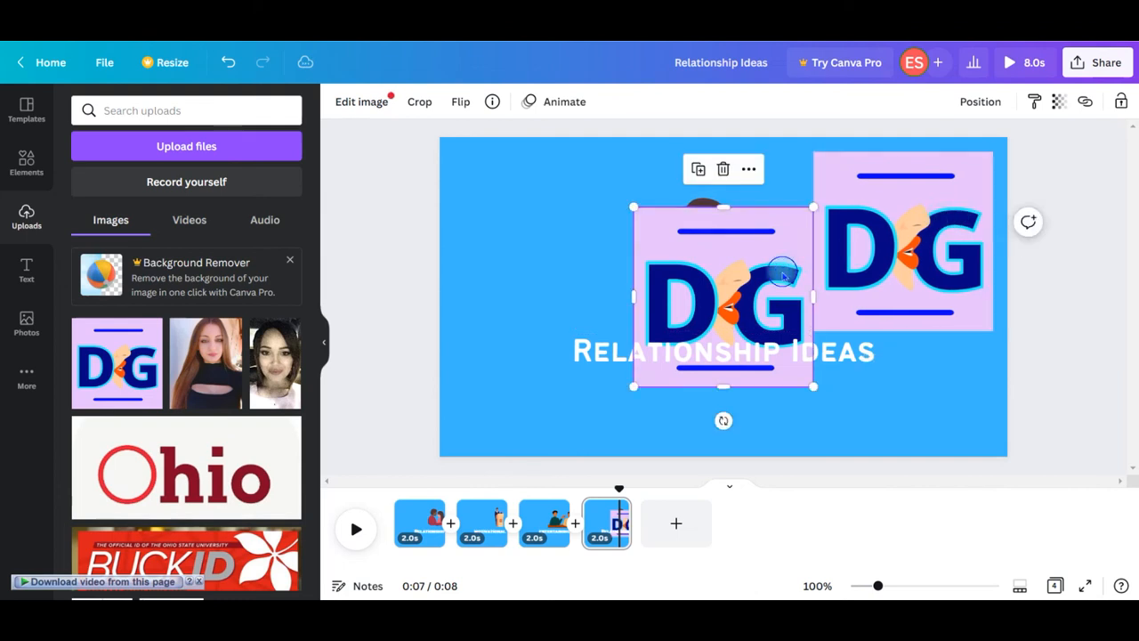
pyautogui.click(723, 170)
pyautogui.click(711, 249)
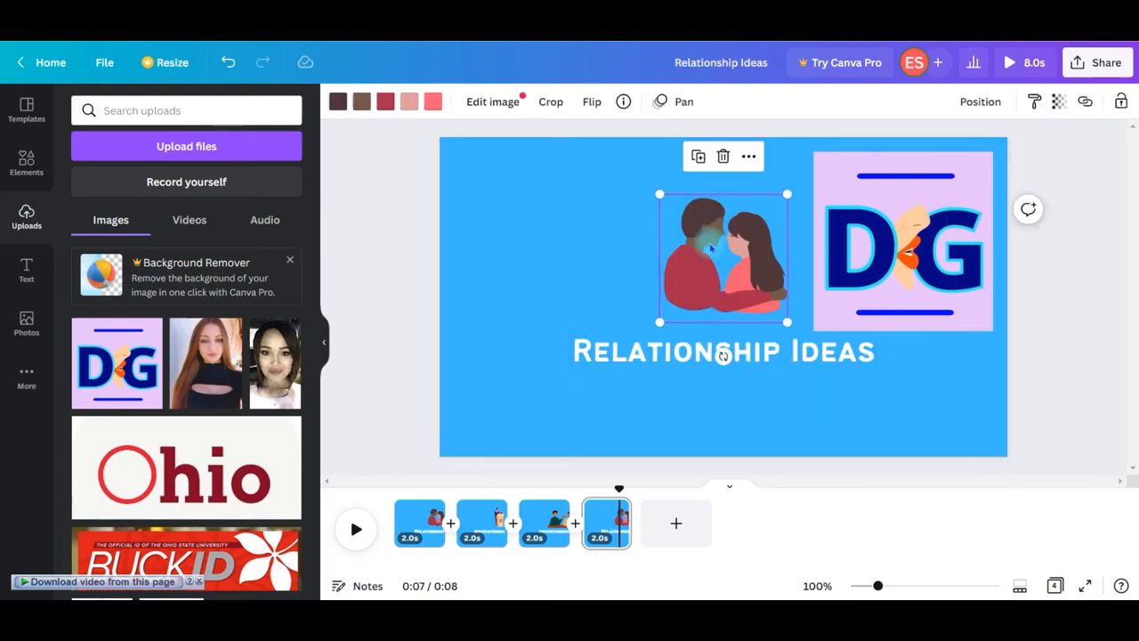
pyautogui.press('Delete')
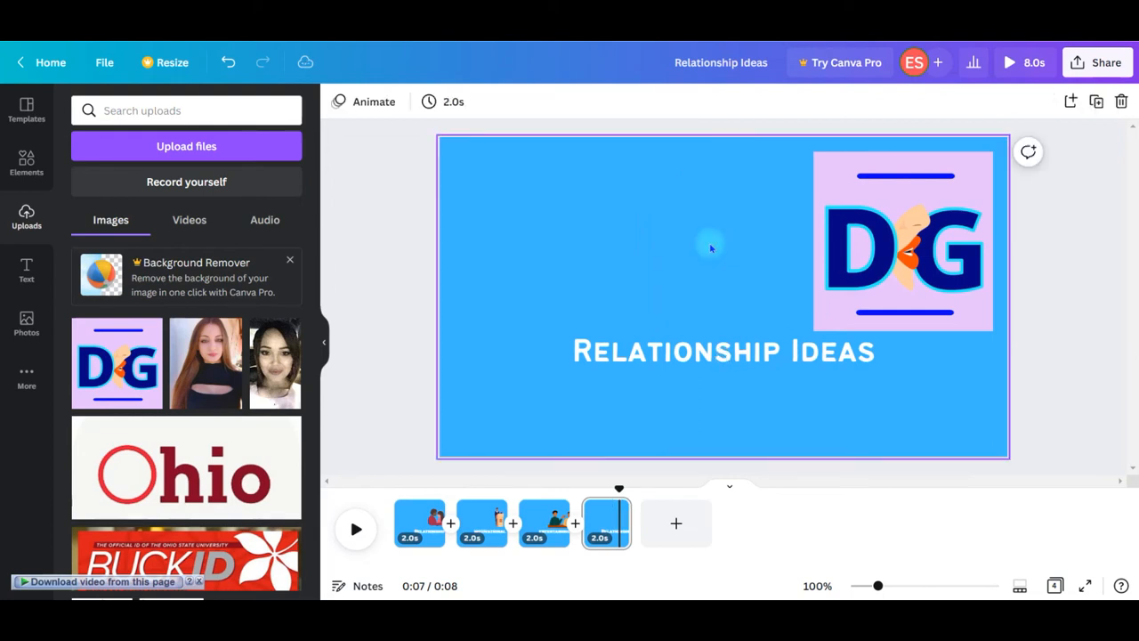
# - Shrink the remaining DG logo to about two thirds of its size and centre it just above the heading
pyautogui.click(945, 267)
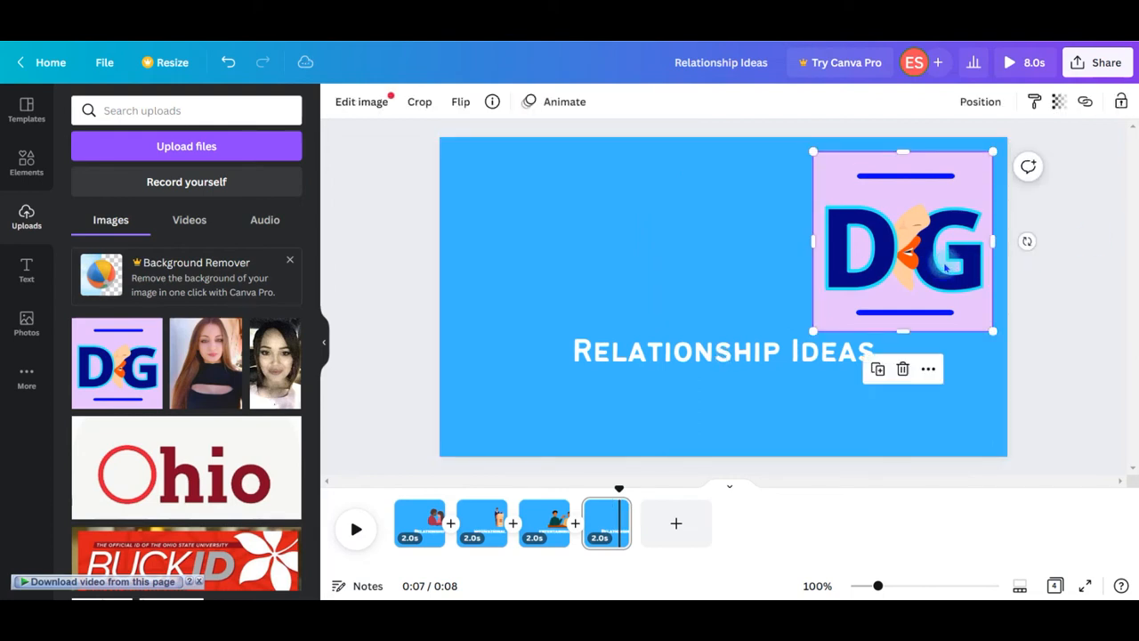
pyautogui.moveTo(996, 326); pyautogui.dragTo(933, 268)
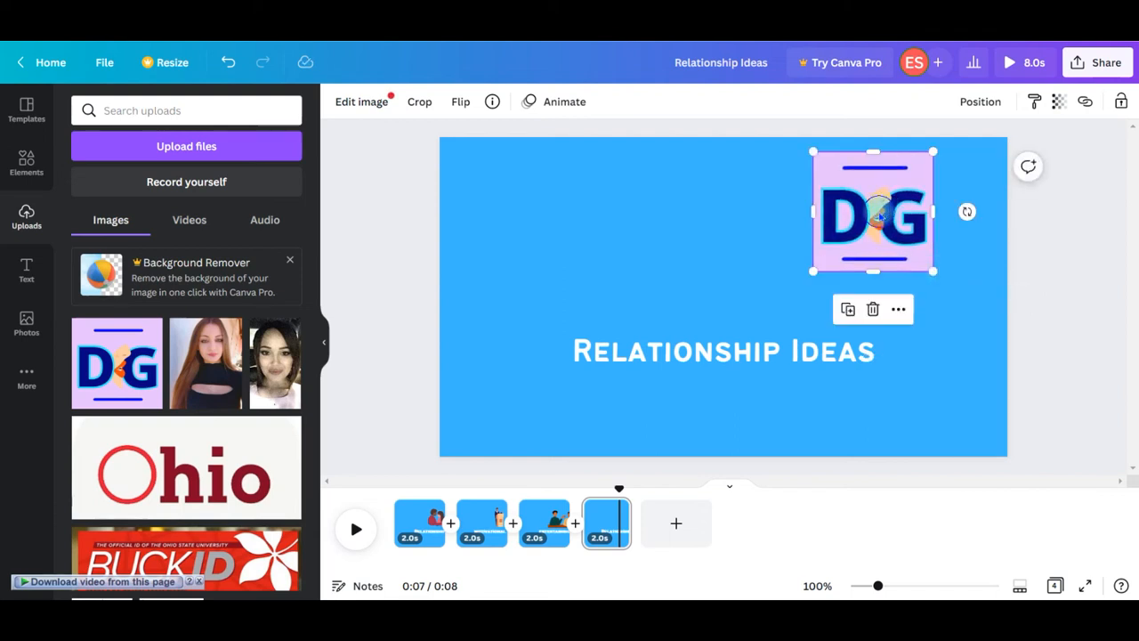
pyautogui.moveTo(880, 215); pyautogui.dragTo(733, 270)
# - Replace the fourth page's heading with "WELCOME TO MY CHANNEL", correcting any misspelling, and lower it slightly to leave a gap below the logo
pyautogui.click(757, 355)
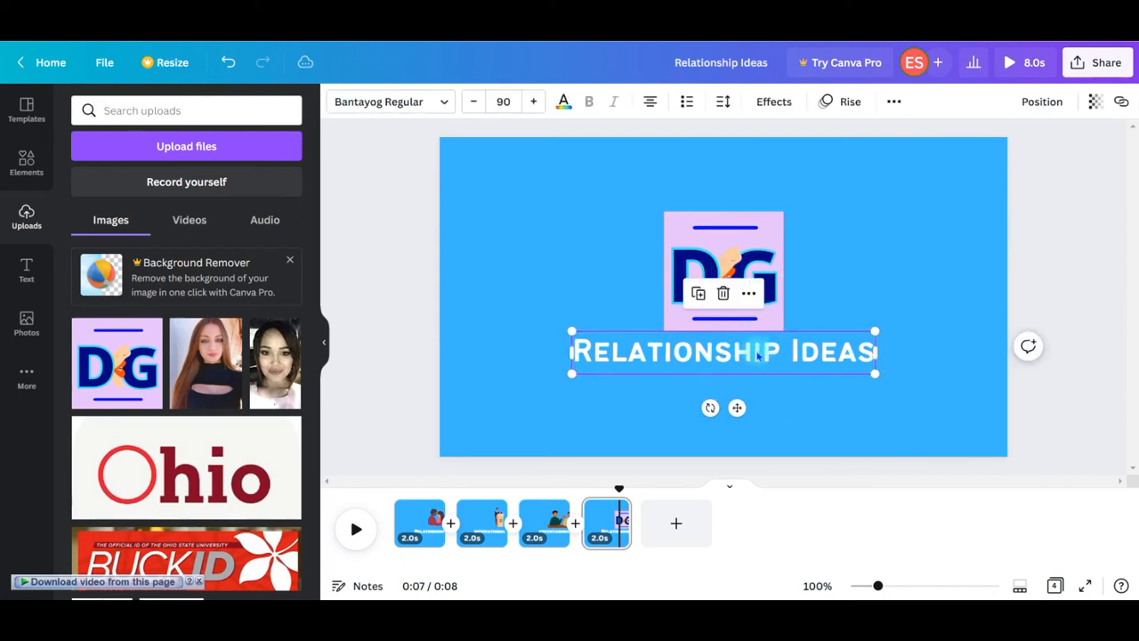
pyautogui.doubleClick(757, 355)
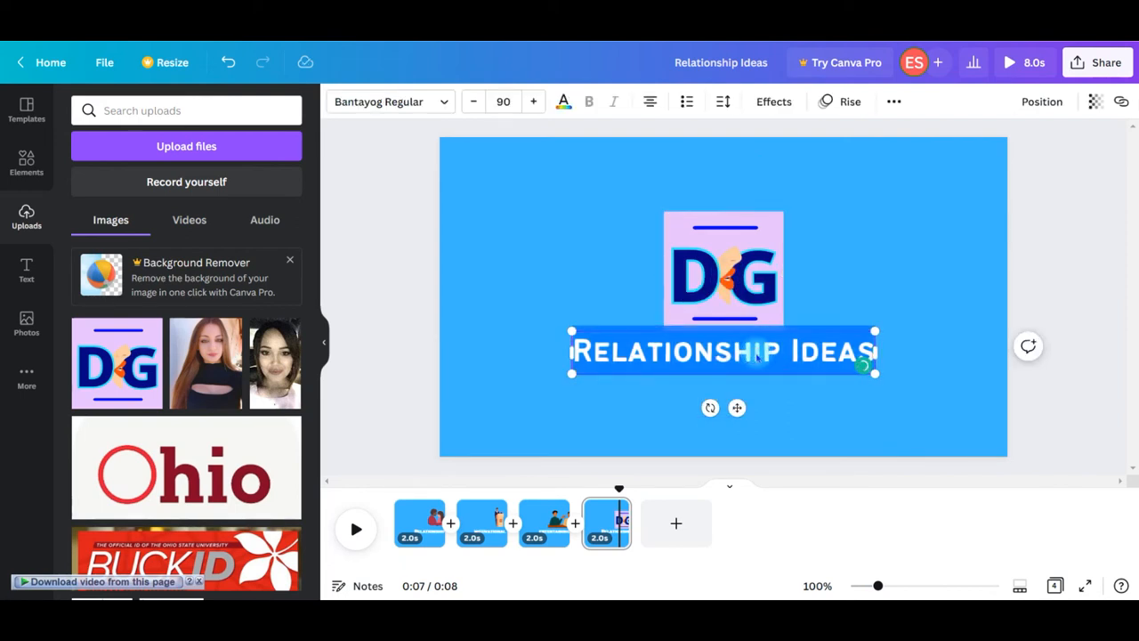
pyautogui.write('WELCOM')
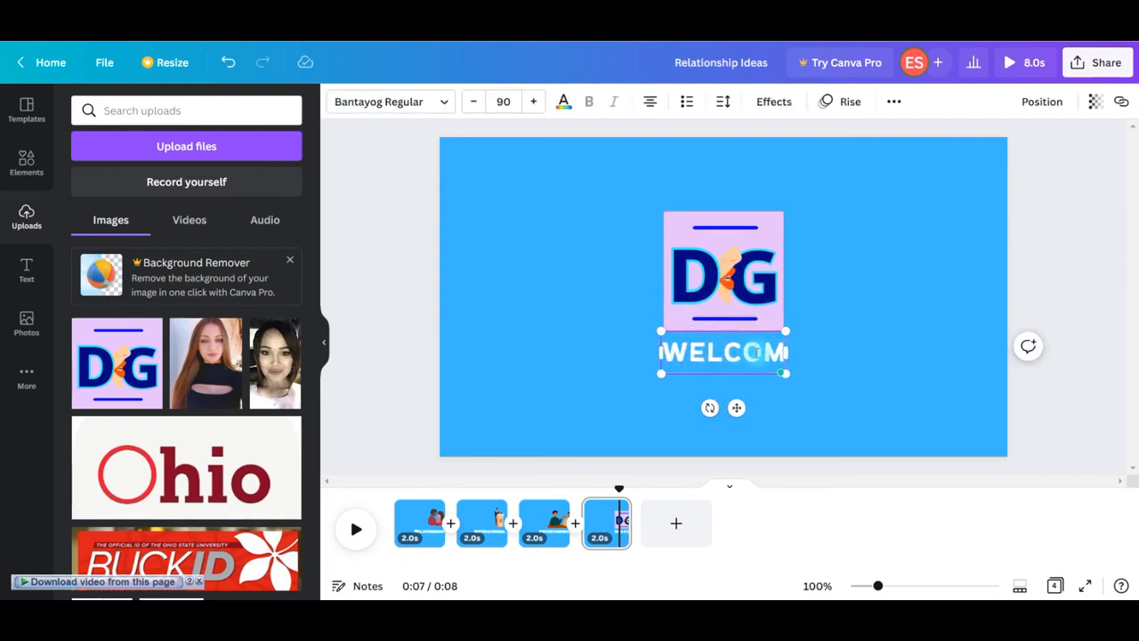
pyautogui.write('E TO ')
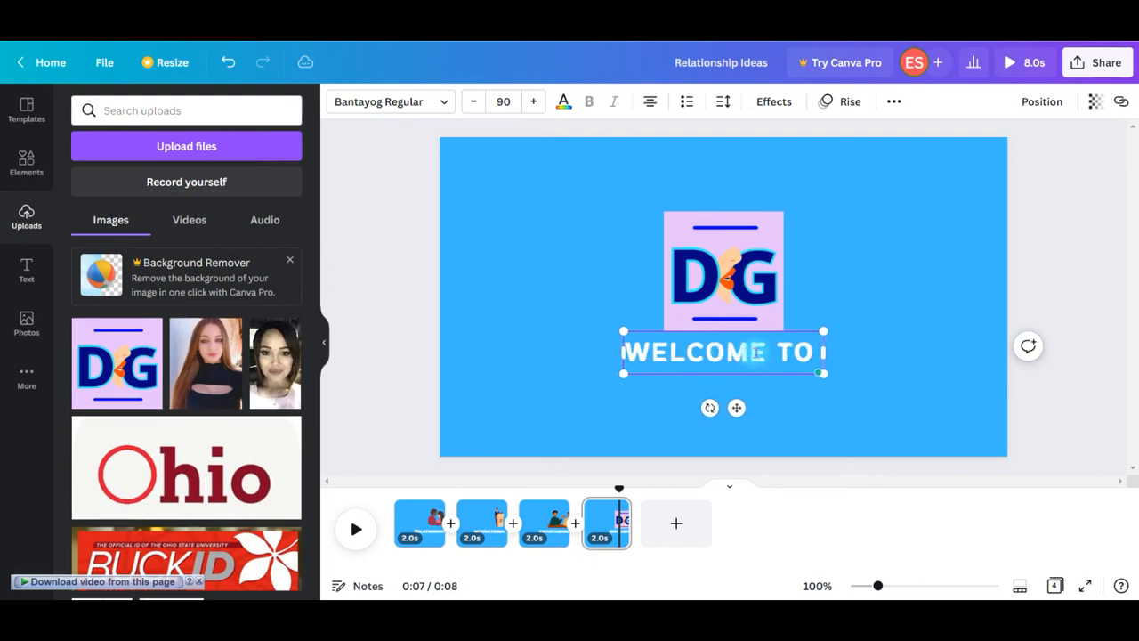
pyautogui.write('MY VHA')
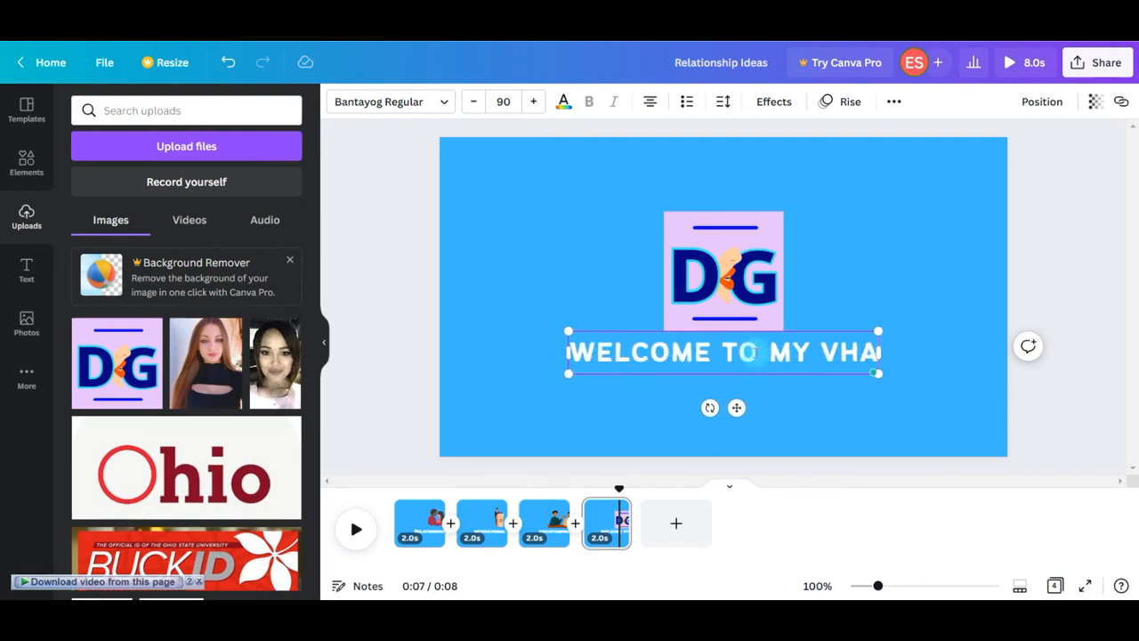
pyautogui.write('NNEL')
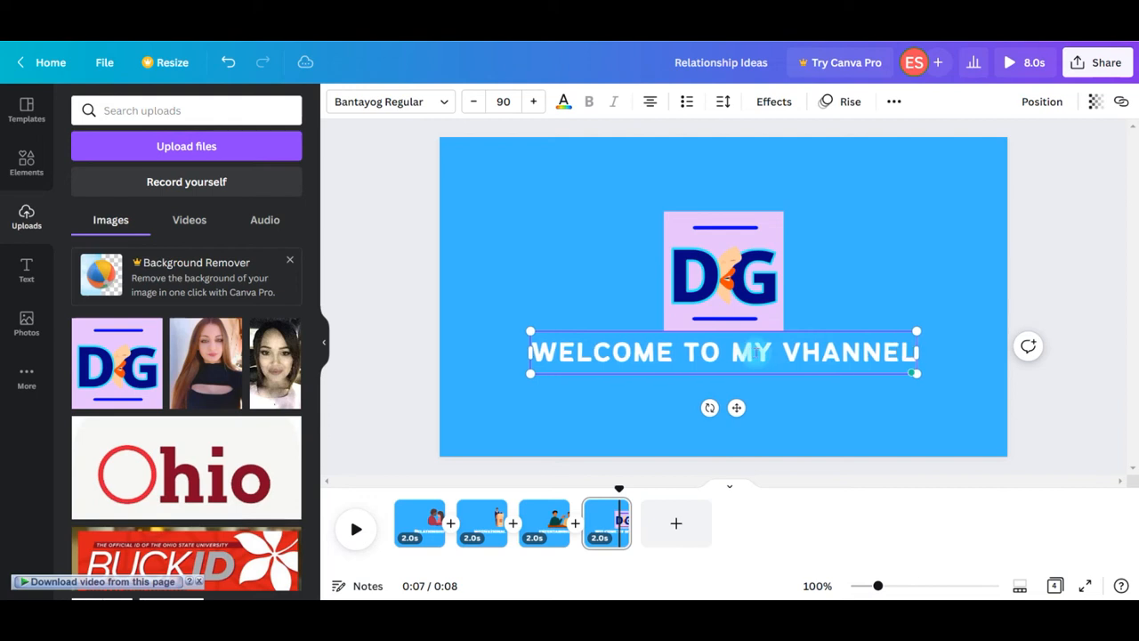
pyautogui.press('Left')
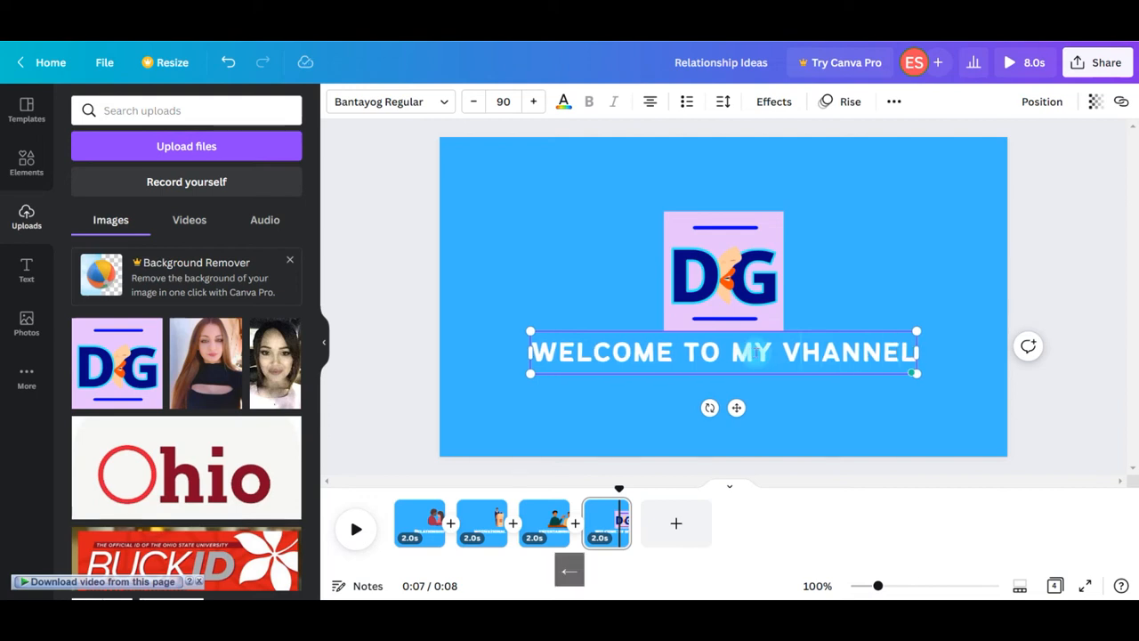
pyautogui.press('BackSpace')
pyautogui.write('C')
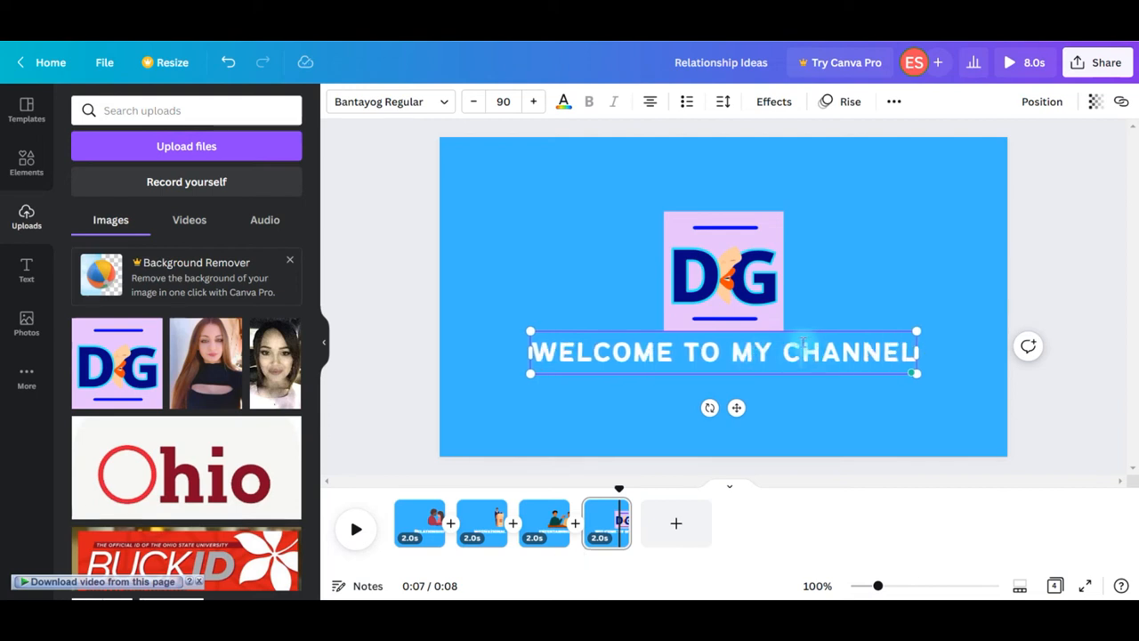
pyautogui.moveTo(809, 330); pyautogui.dragTo(807, 345)
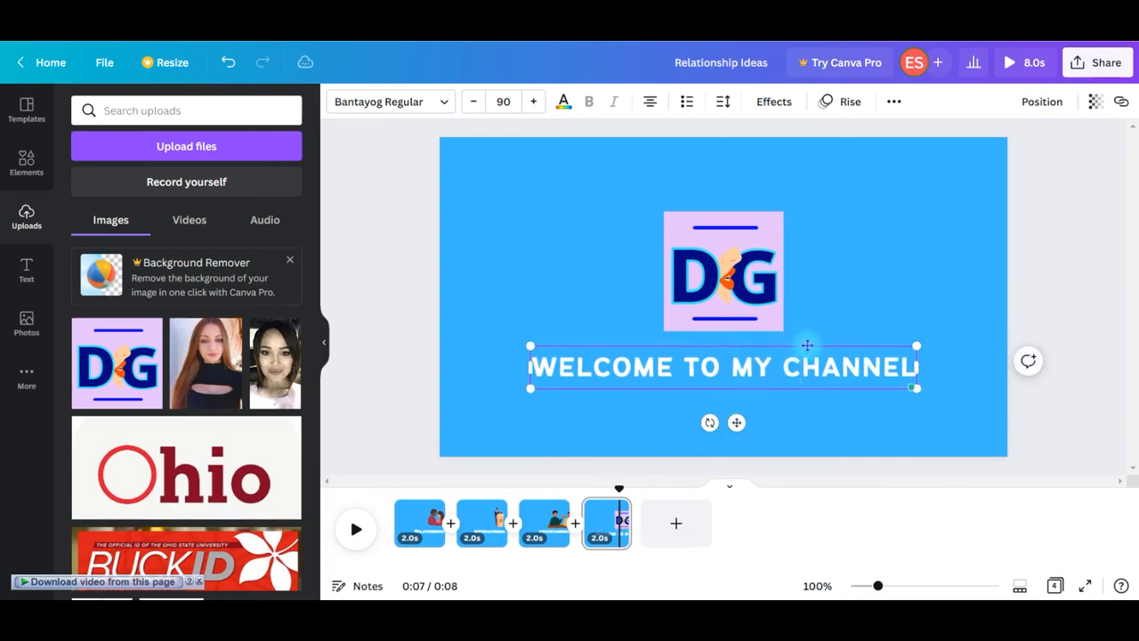
# - Lower the fourth page's "WELCOME TO MY CHANNEL" heading very slightly to widen the gap below the logo
pyautogui.click(1045, 312)
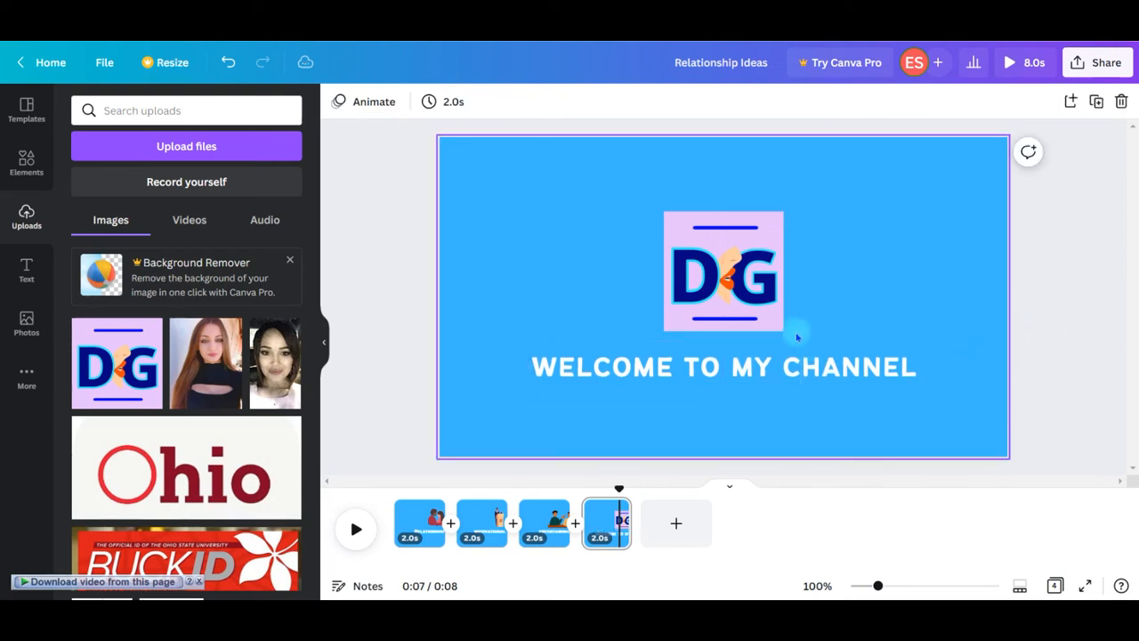
pyautogui.click(791, 364)
pyautogui.moveTo(791, 364)
pyautogui.mouseDown()
pyautogui.moveTo(803, 371)
pyautogui.moveTo(789, 367)
pyautogui.mouseUp()
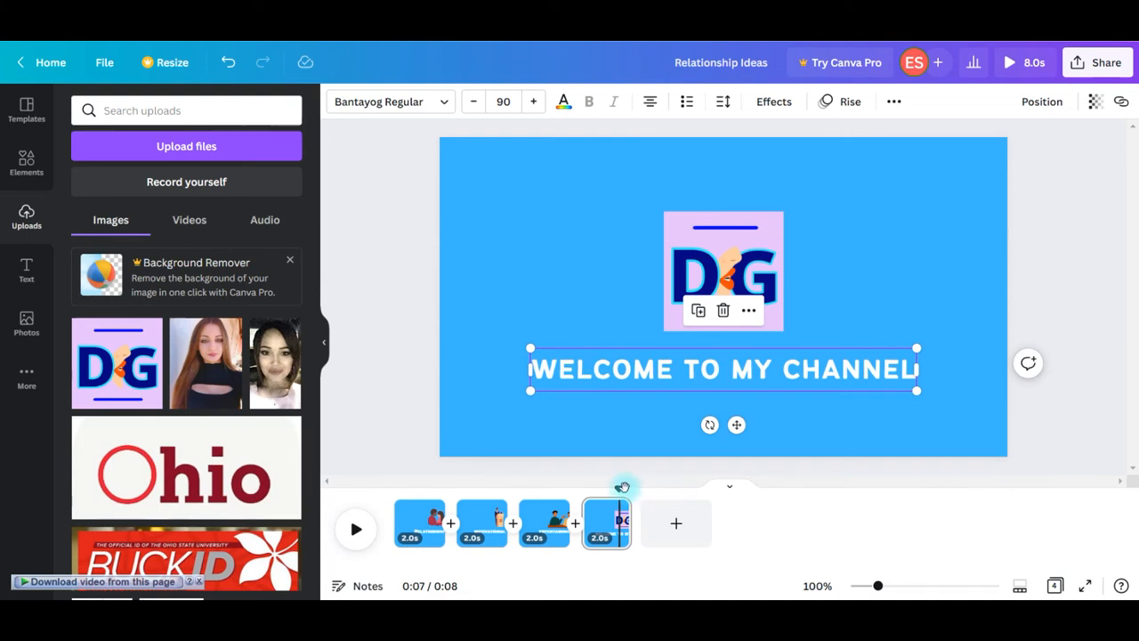
# - Play the whole video from the beginning to check the animations on all four pages
pyautogui.moveTo(620, 488); pyautogui.dragTo(367, 500)
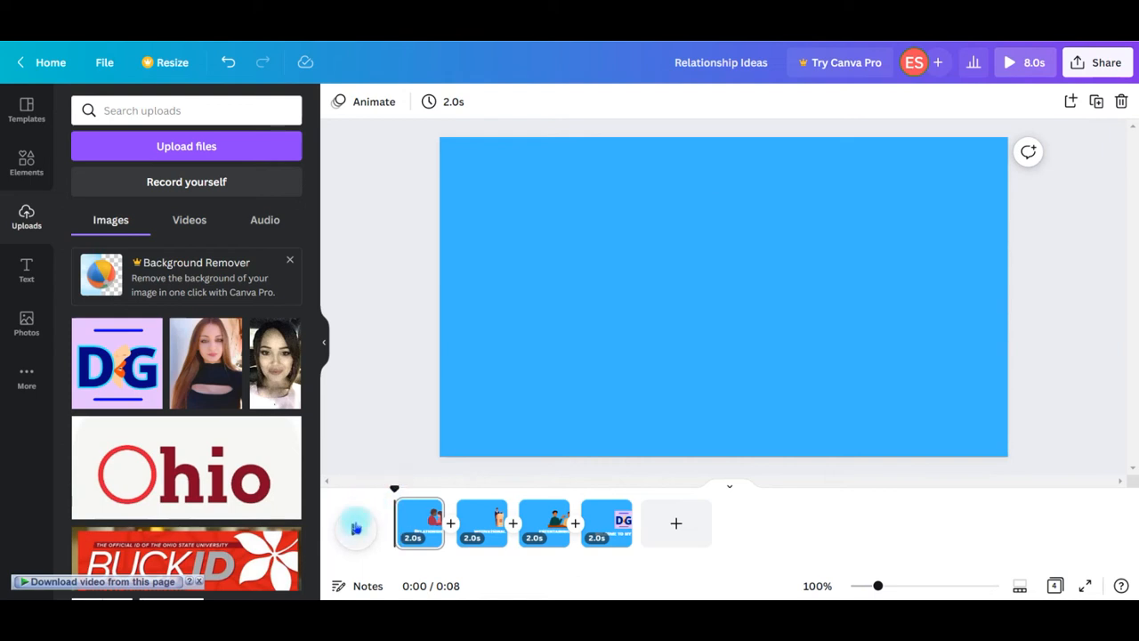
pyautogui.click(351, 529)
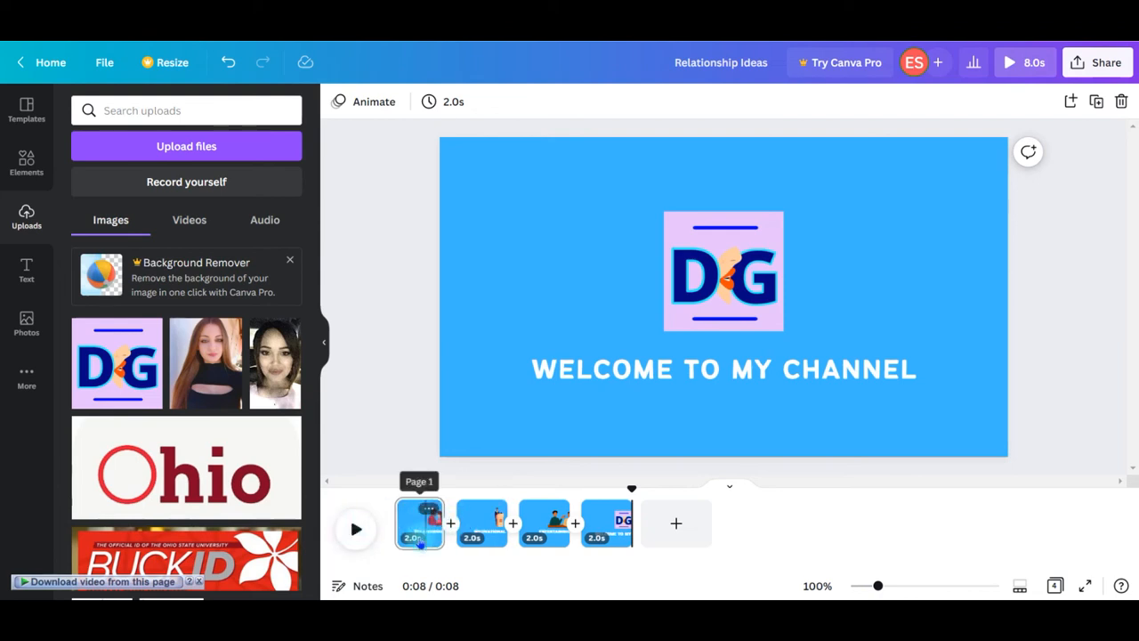
pyautogui.click(358, 532)
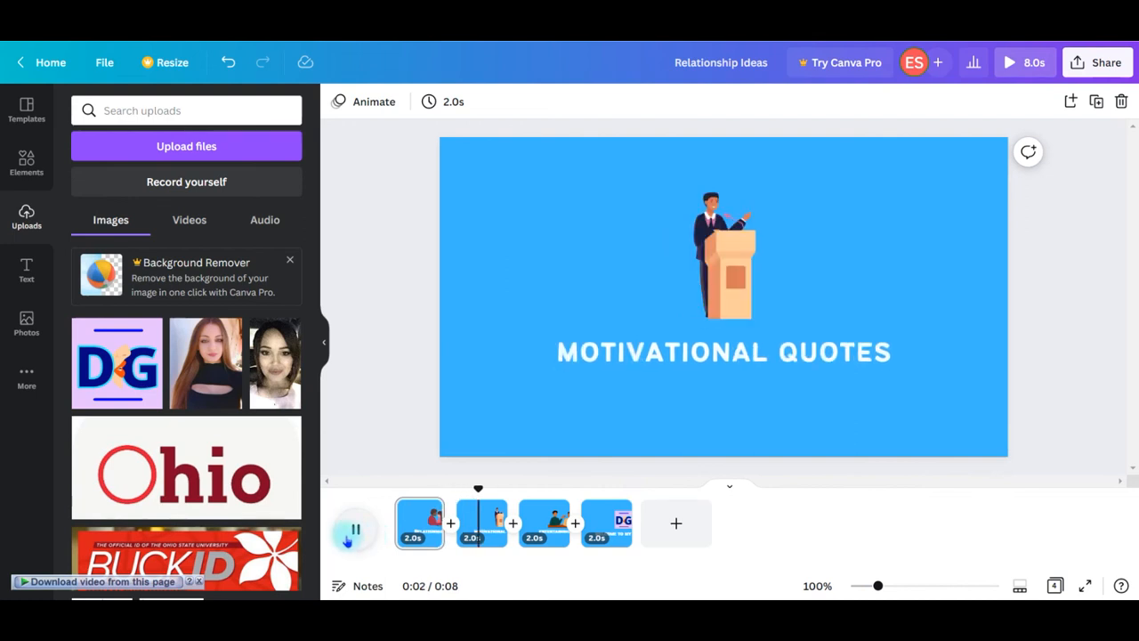
# - Apply the Pan element animation to the podium speaker illustration on the second page
pyautogui.click(473, 525)
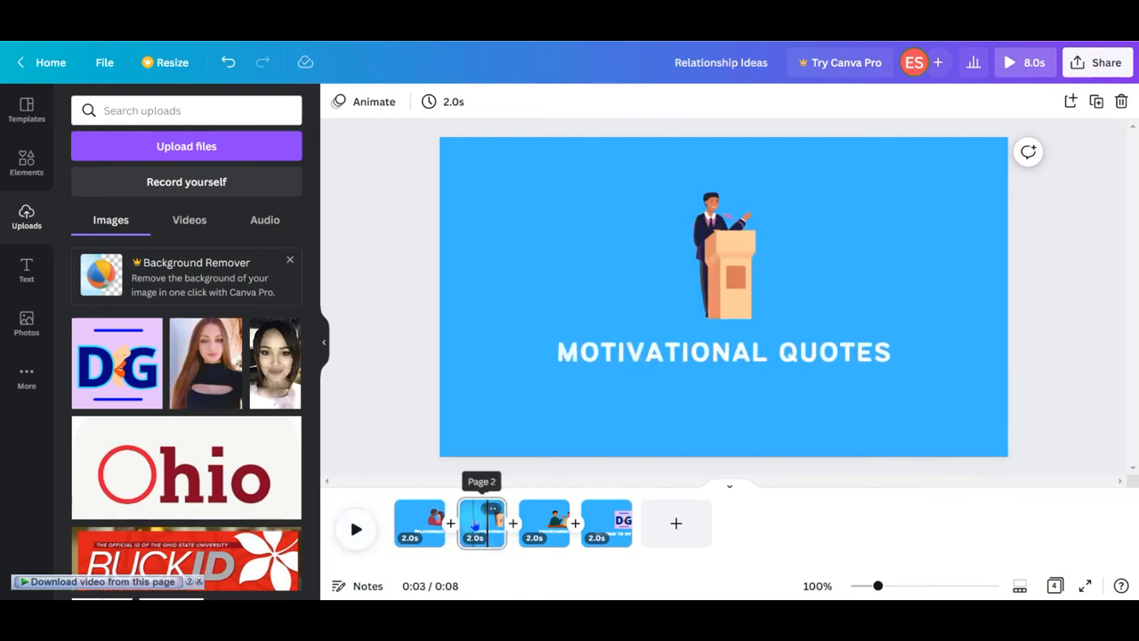
pyautogui.click(719, 247)
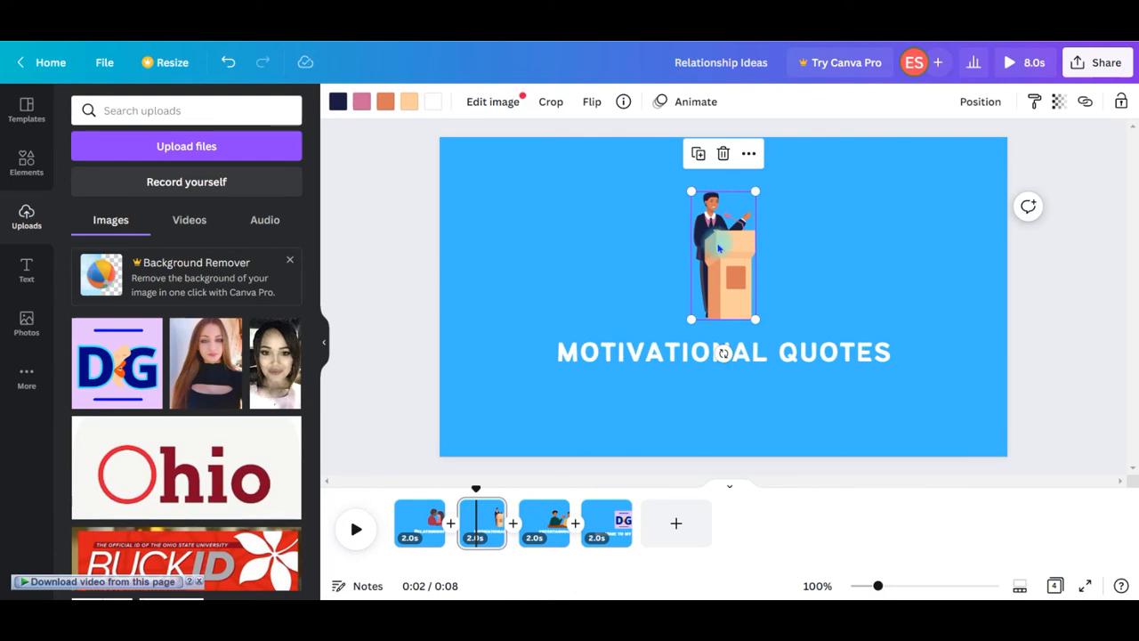
pyautogui.click(709, 104)
pyautogui.click(188, 246)
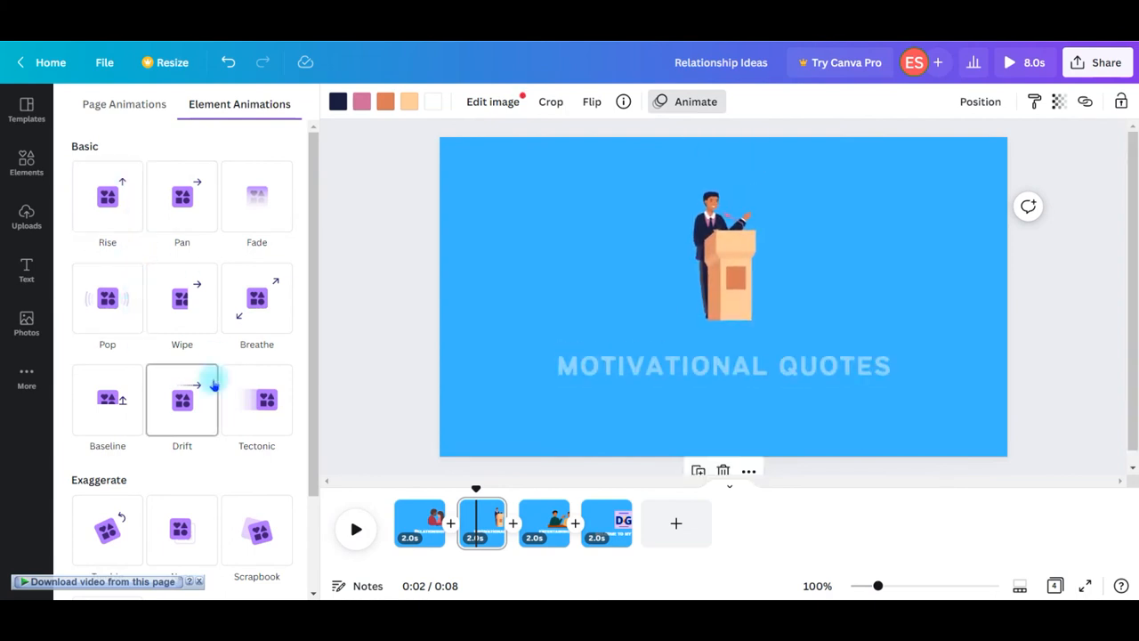
pyautogui.click(194, 223)
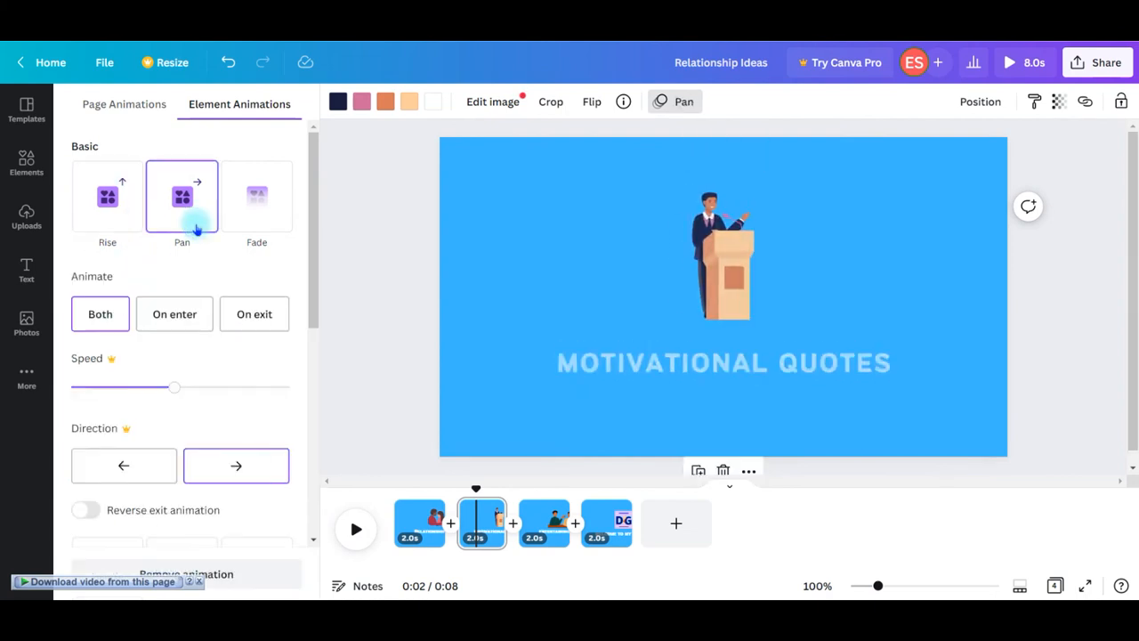
# - Apply the Pan element animation to the illustration of two seated men on the third page
pyautogui.click(548, 543)
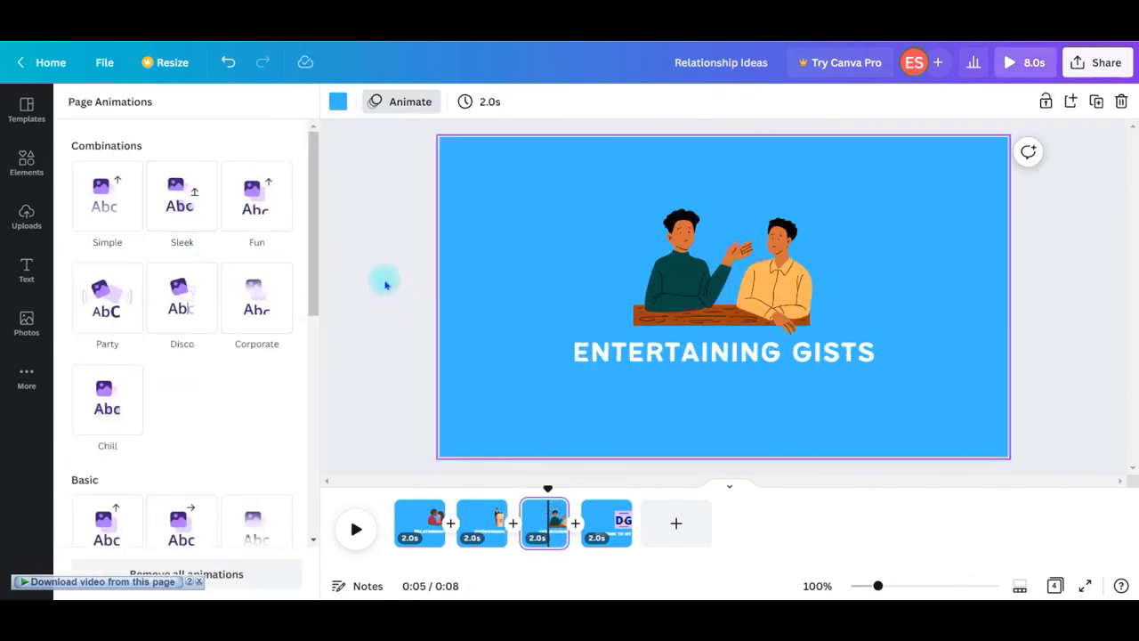
pyautogui.click(772, 251)
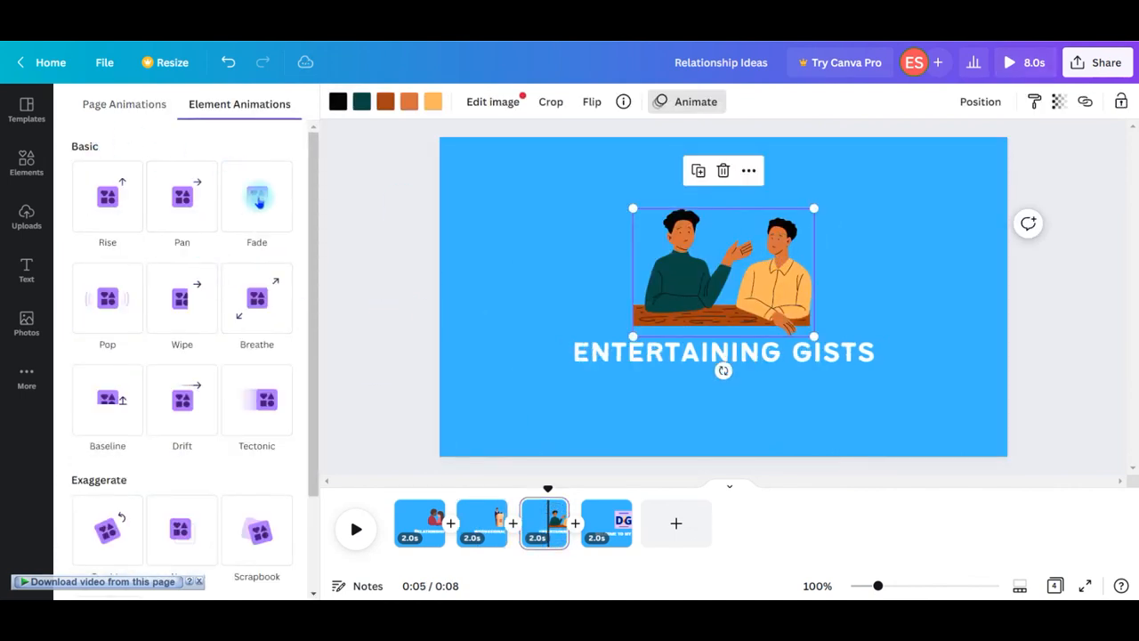
pyautogui.click(202, 199)
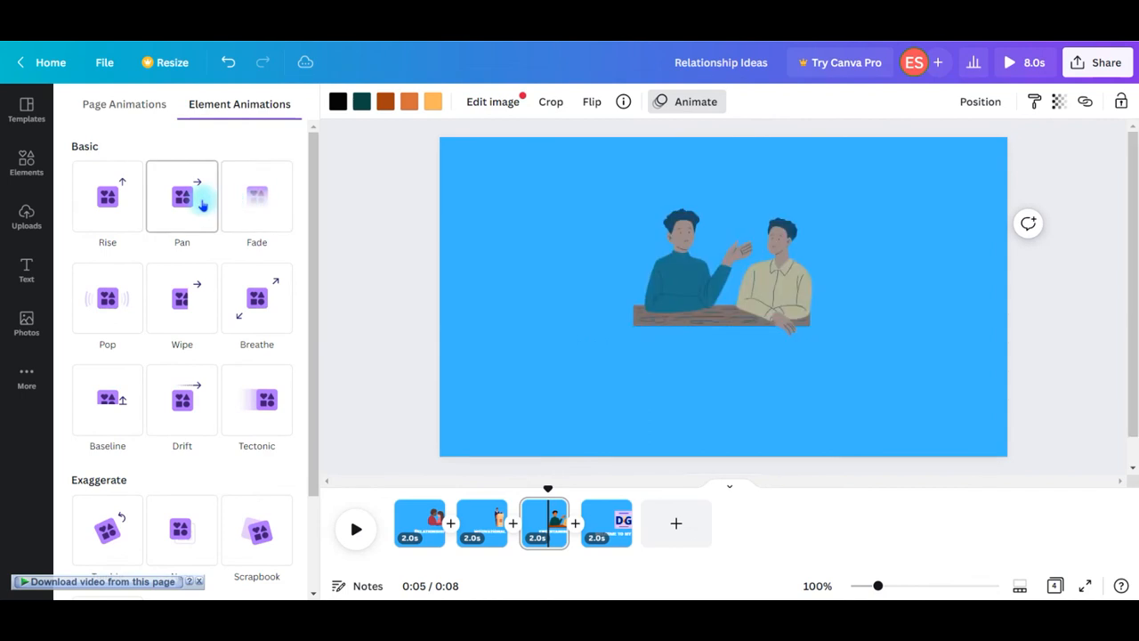
# - Try the Pan animation on the fourth page's DG logo and replace it with the Pop photo animation on enter
pyautogui.rightClick(617, 516)
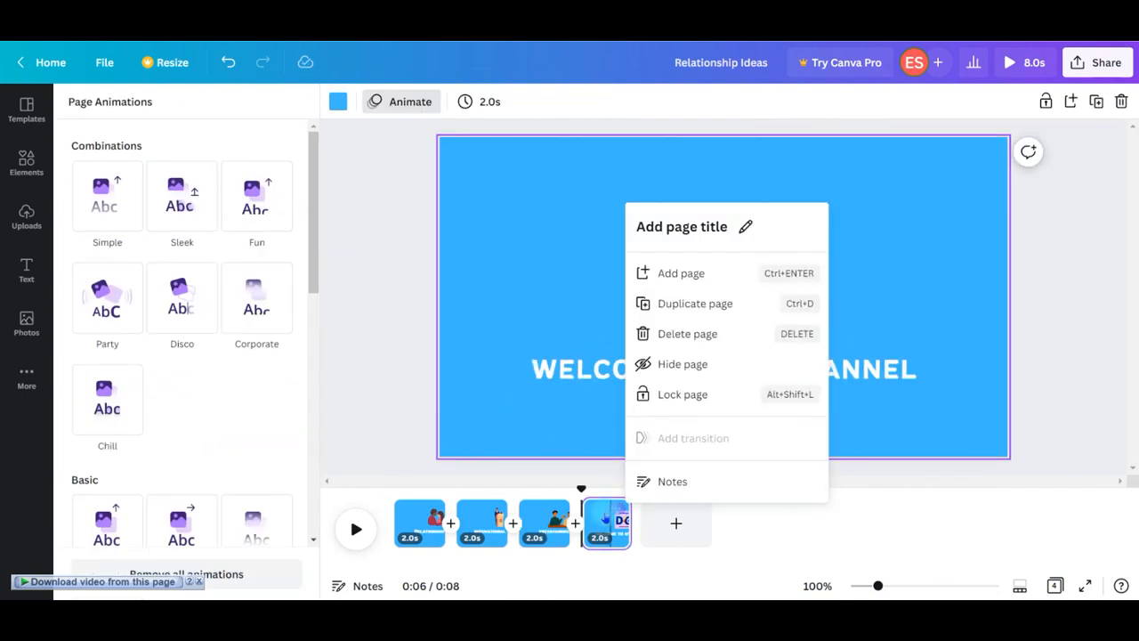
pyautogui.click(598, 516)
pyautogui.click(691, 306)
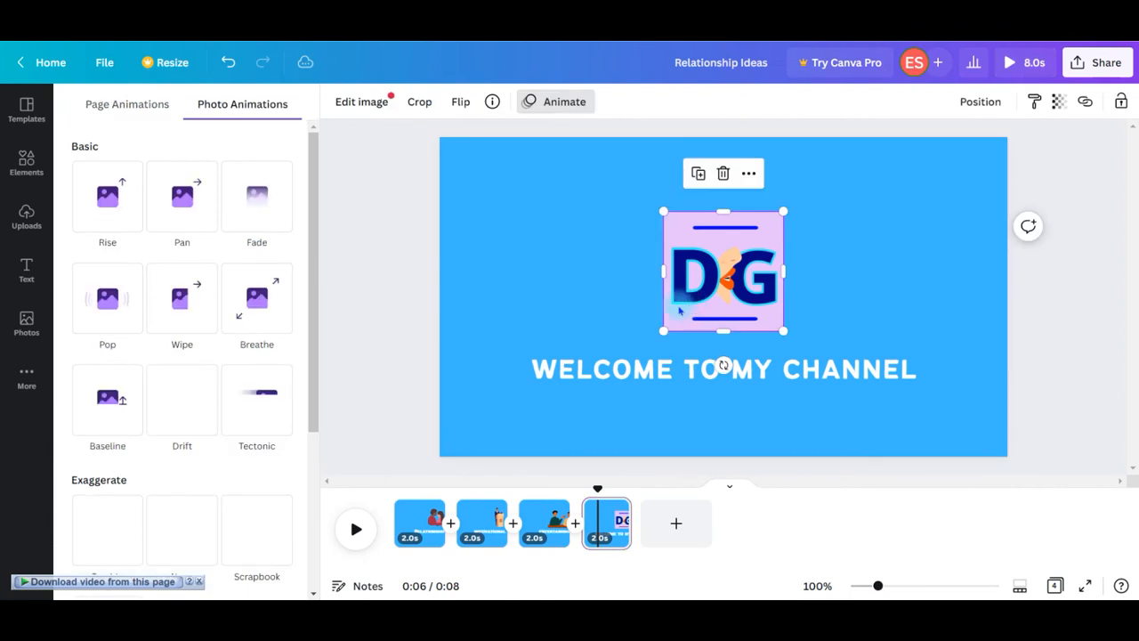
pyautogui.click(163, 191)
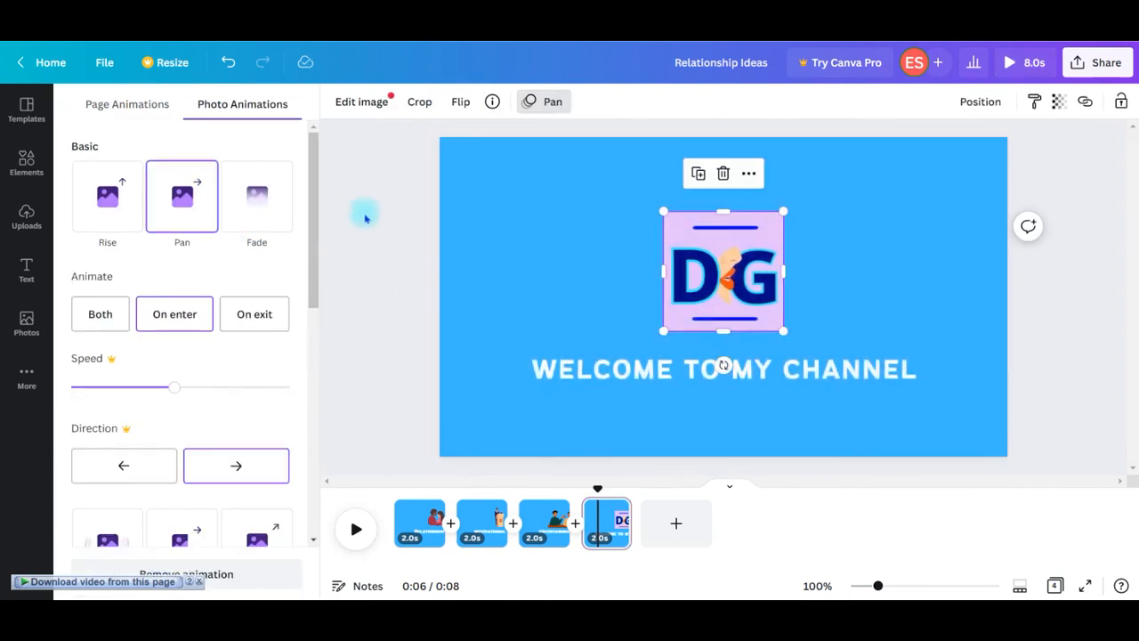
pyautogui.click(315, 330)
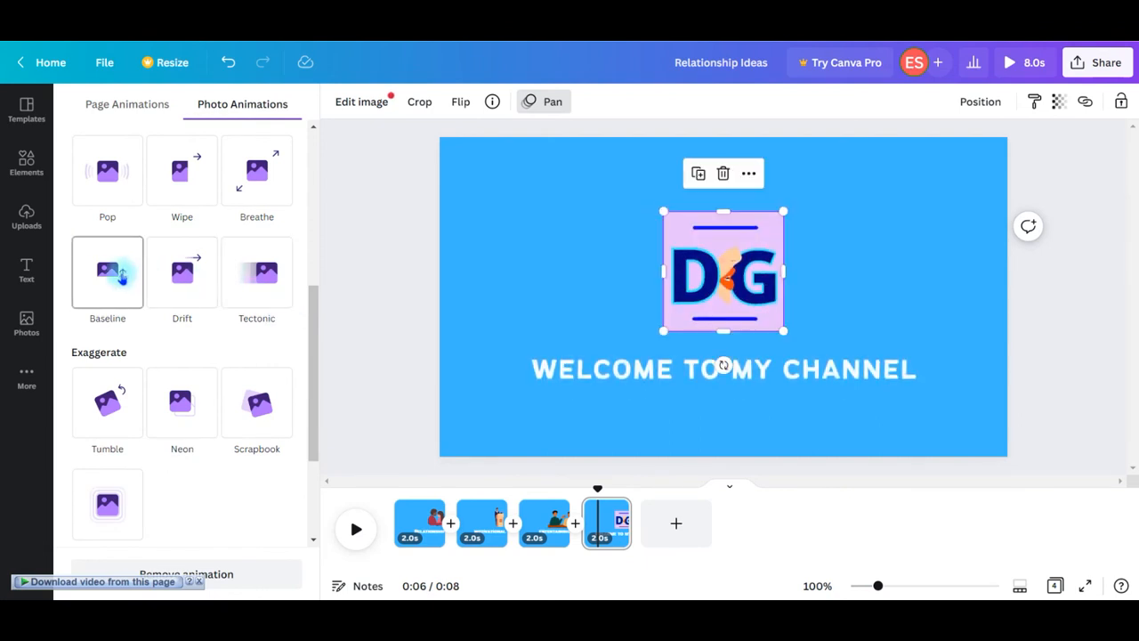
pyautogui.click(111, 188)
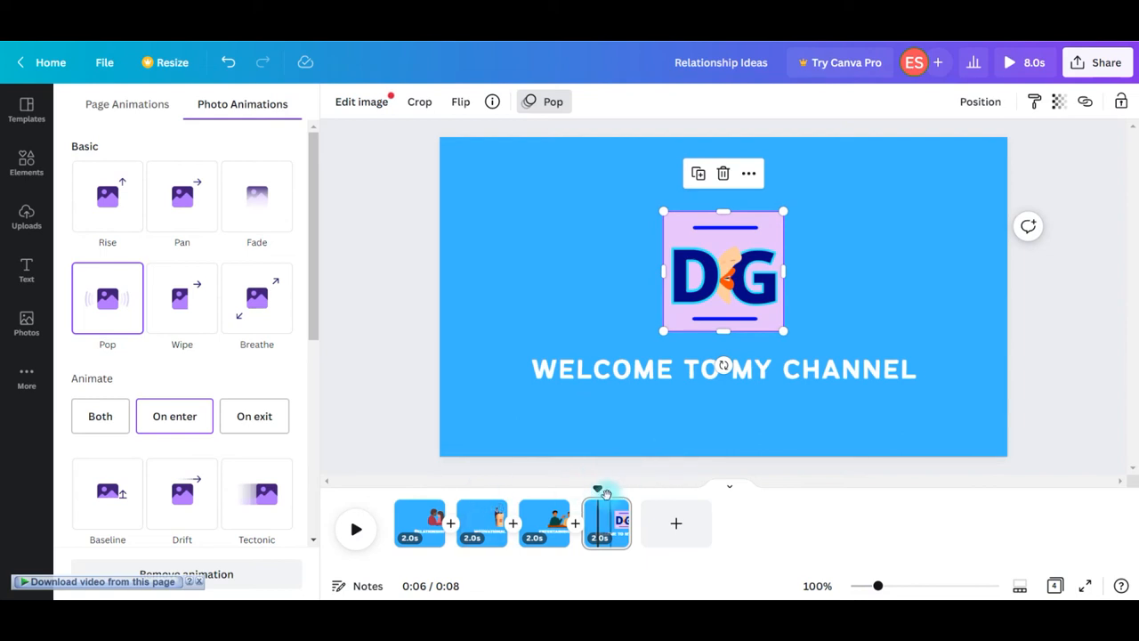
# - Replay the video from the start to check the illustration and logo animations
pyautogui.moveTo(599, 487); pyautogui.dragTo(326, 477)
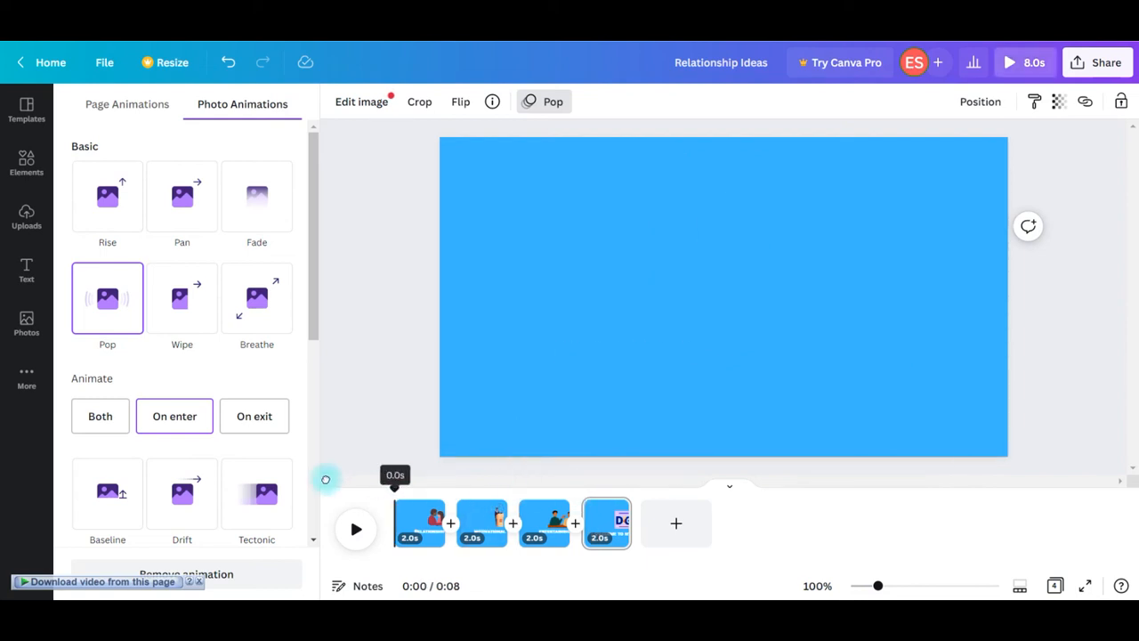
pyautogui.click(356, 547)
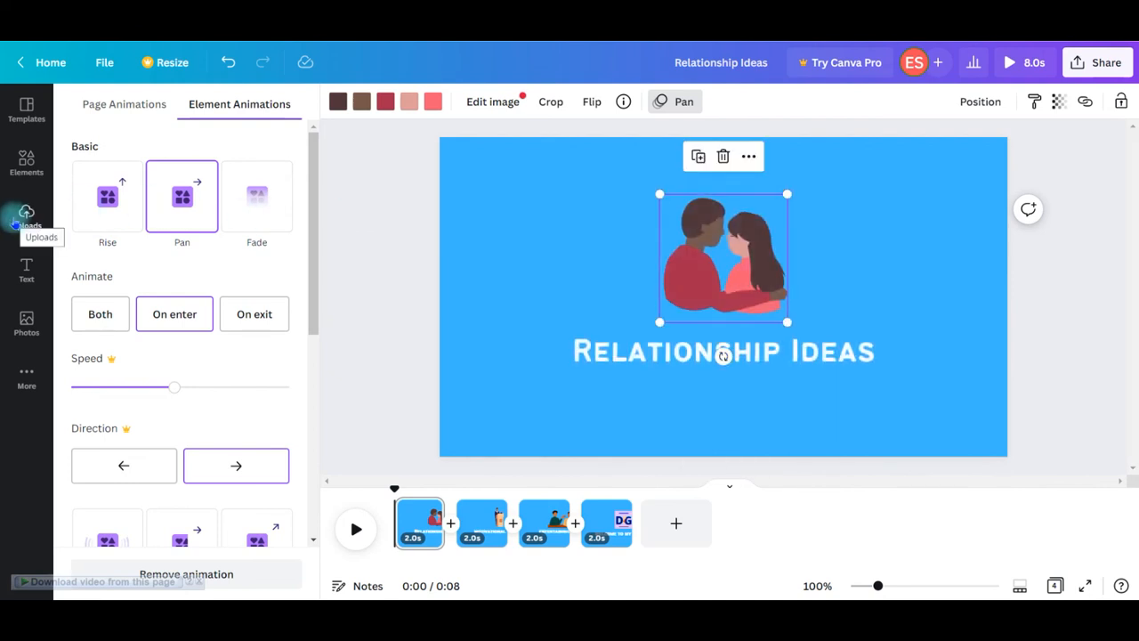
# - Open the audio uploads, then switch to Pixabay and download the "Soft Beat" intro/outro track, keeping the default choice for the duplicate file
pyautogui.click(14, 221)
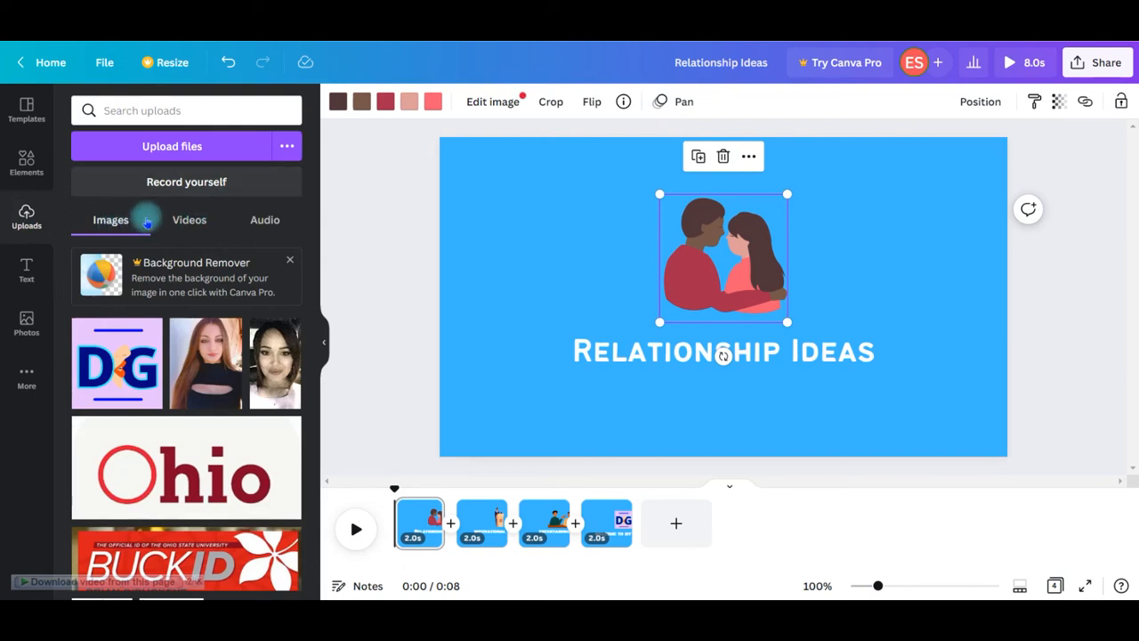
pyautogui.click(264, 223)
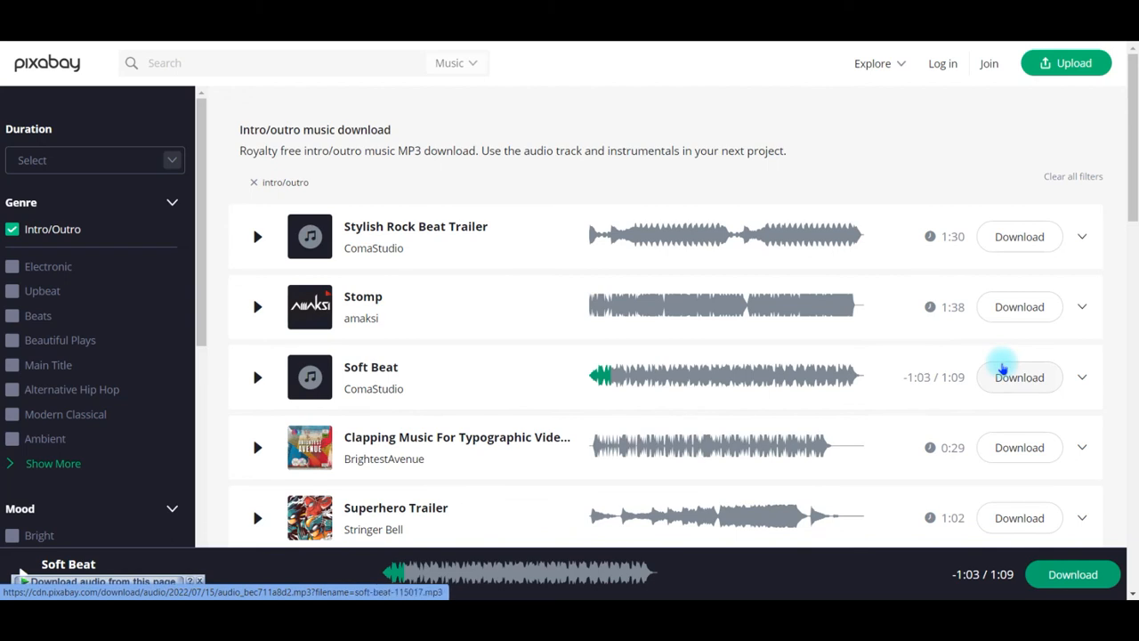
pyautogui.click(1002, 369)
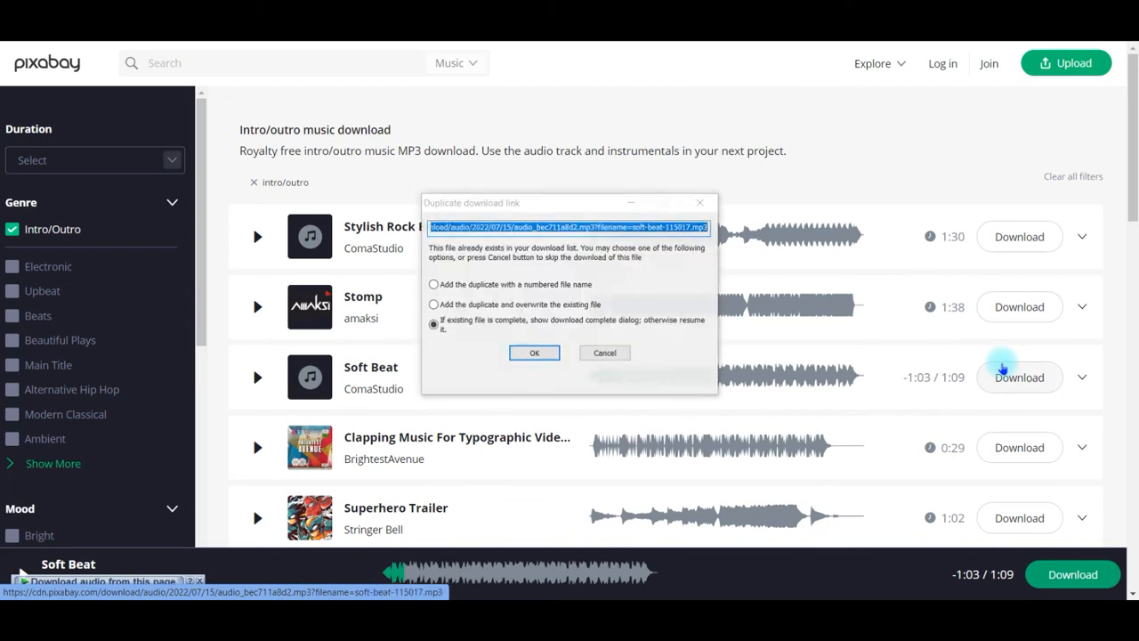
pyautogui.click(535, 356)
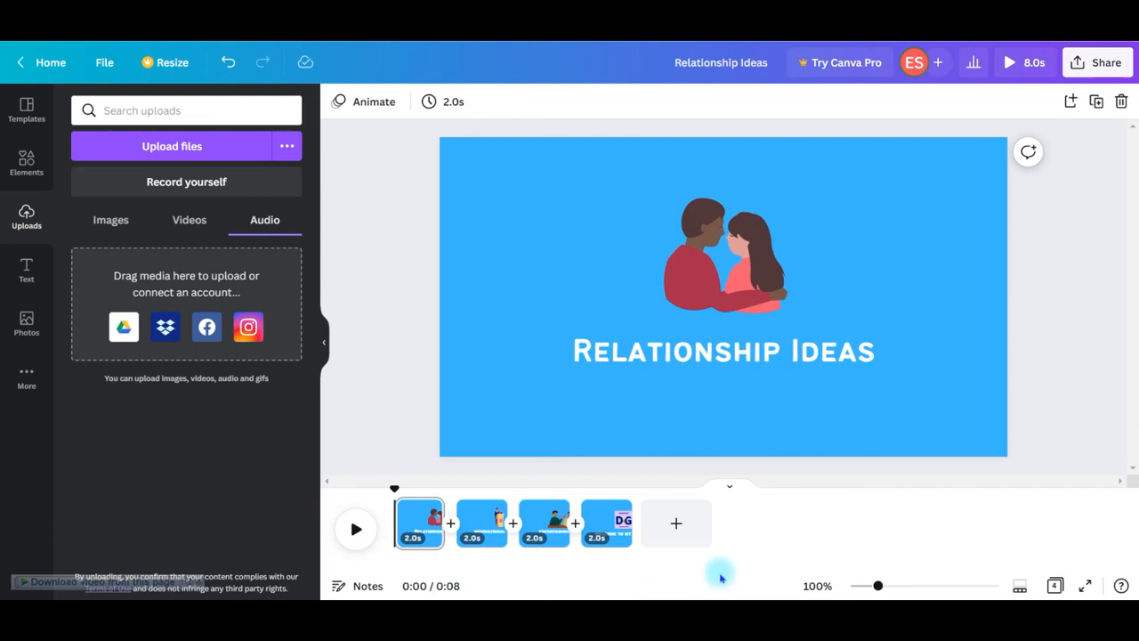
# - Upload the soft-beat-115017 audio file from the "sound effects" folder in File Explorer to the Canva audio uploads
pyautogui.click(380, 614)
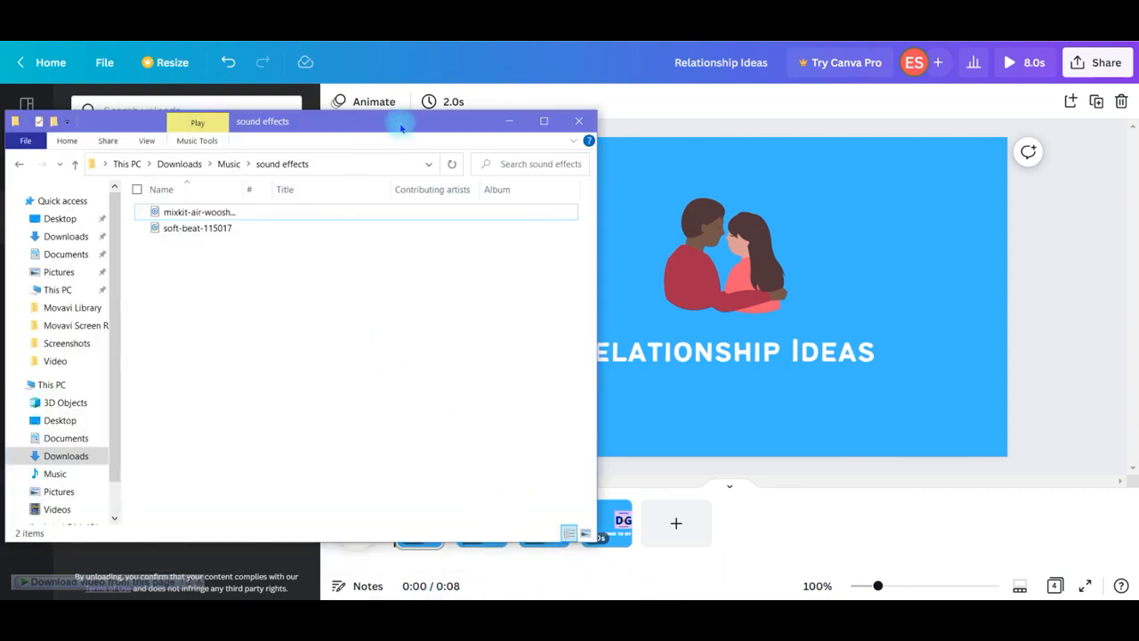
pyautogui.moveTo(401, 129); pyautogui.dragTo(927, 119)
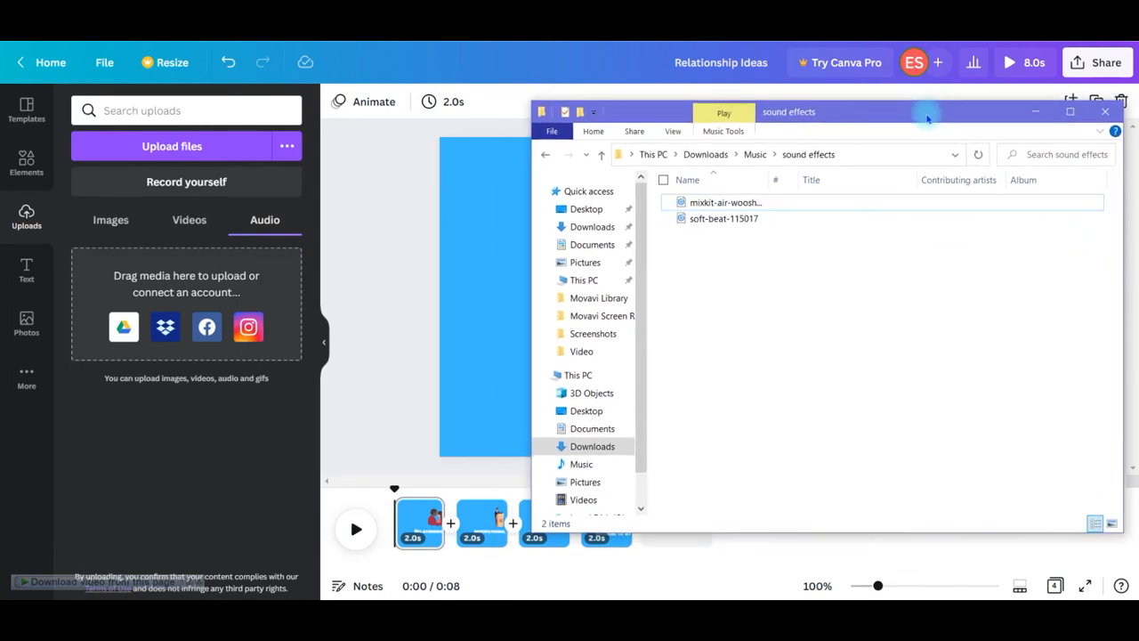
pyautogui.click(870, 218)
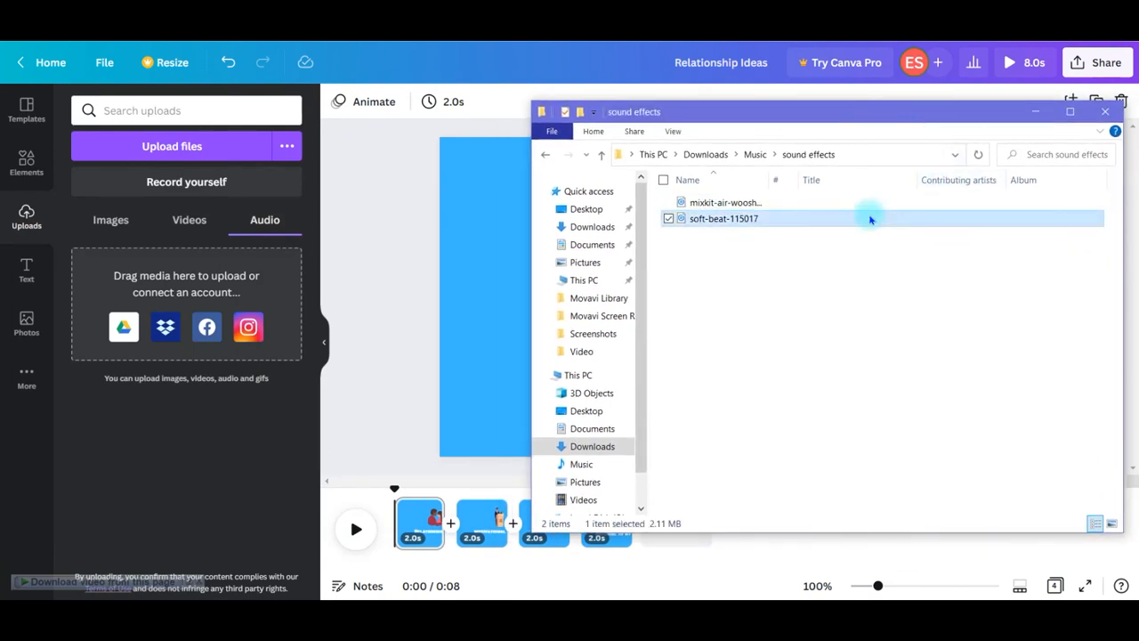
pyautogui.moveTo(867, 219); pyautogui.dragTo(235, 297)
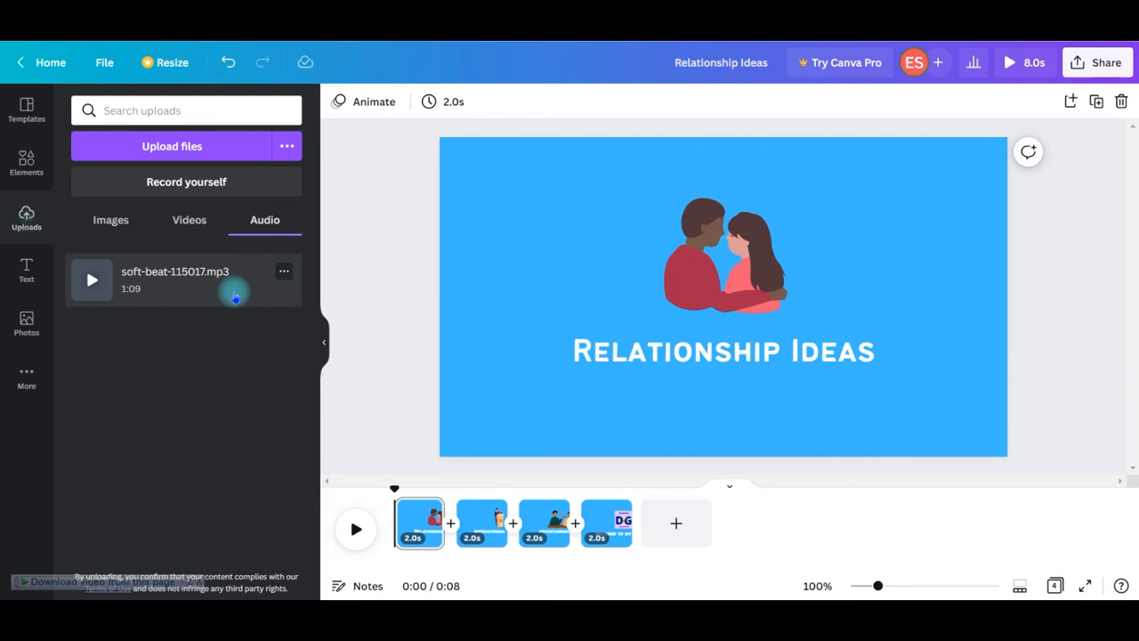
# - Add soft-beat-115017.mp3 to the timeline beneath the four pages from the start, and adjust which part of the track plays
pyautogui.moveTo(235, 298); pyautogui.dragTo(401, 541)
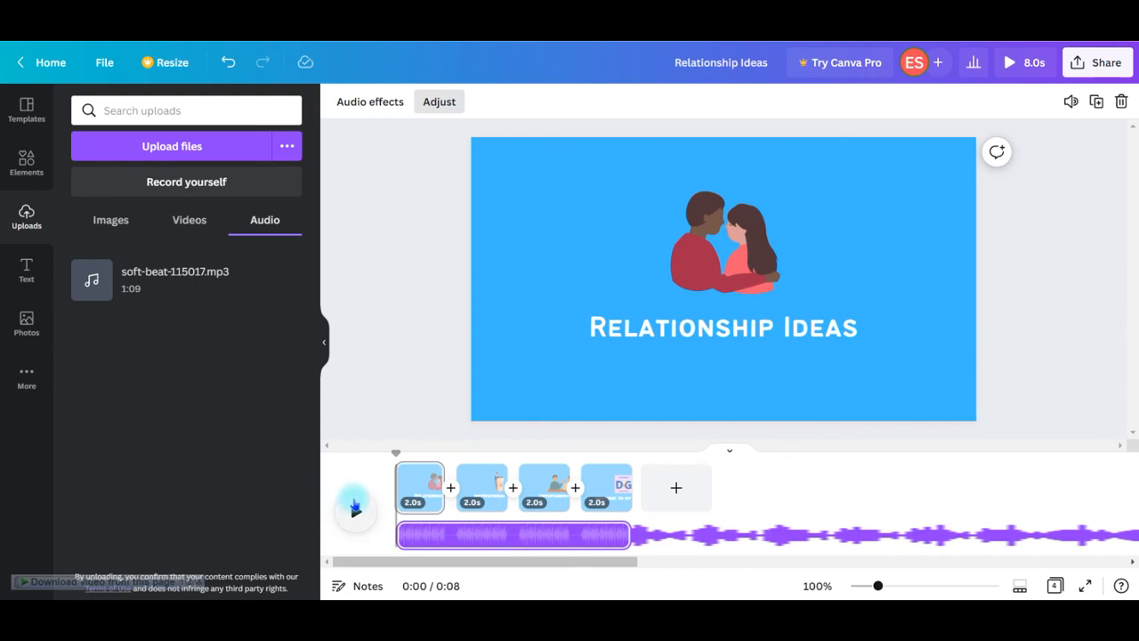
pyautogui.click(439, 102)
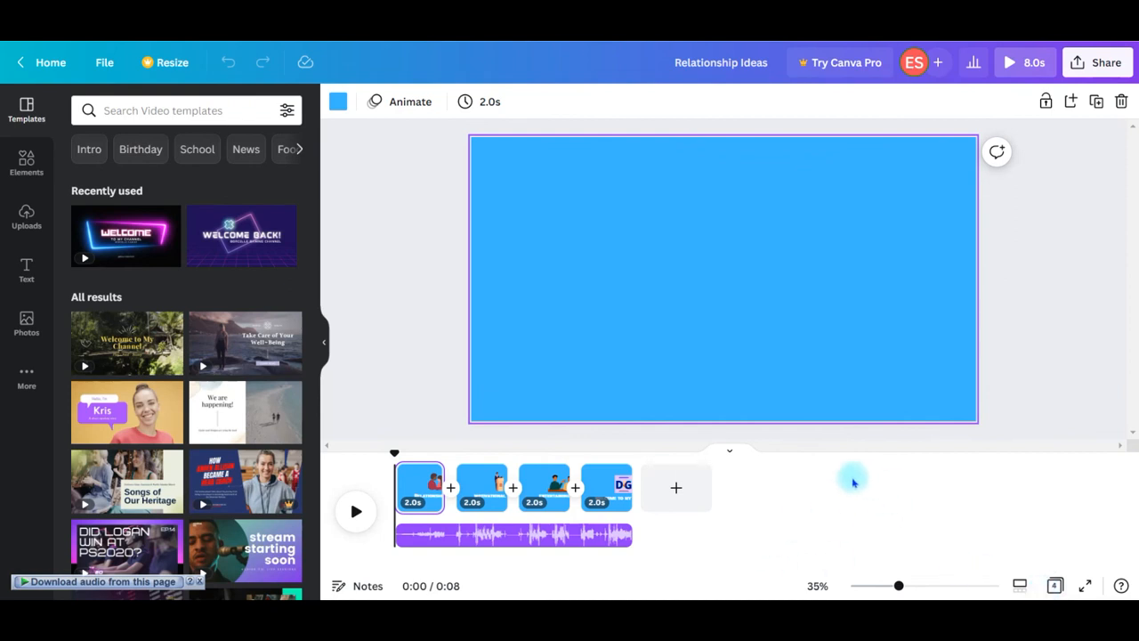
# - Play the finished video with its music in the editor and in the full preview, and close the preview
pyautogui.click(358, 509)
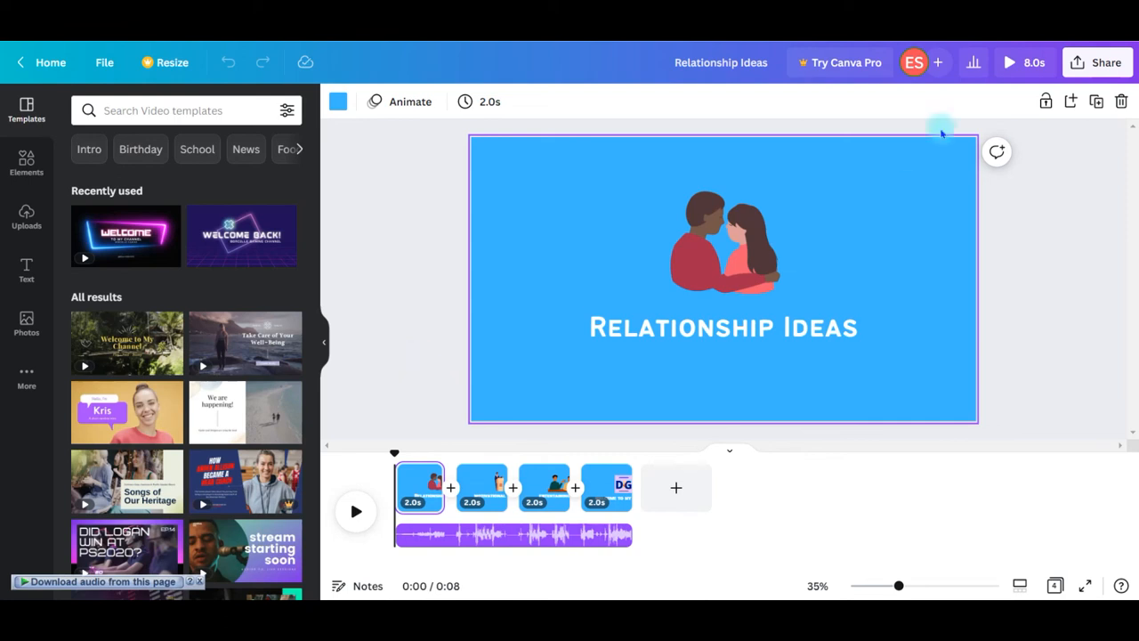
pyautogui.click(1011, 64)
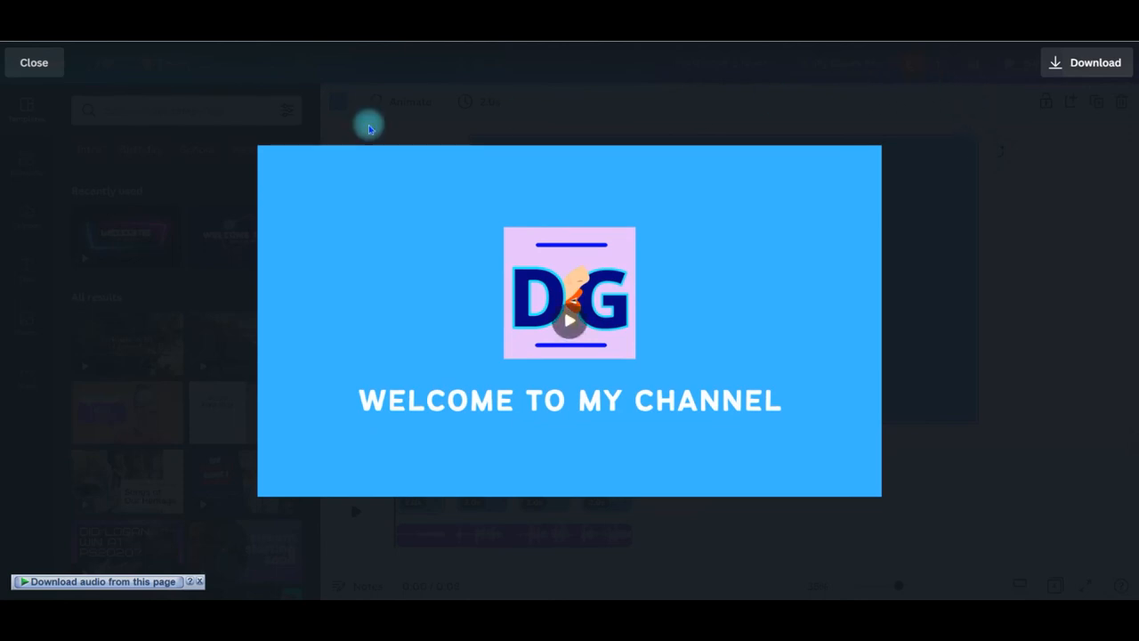
pyautogui.click(36, 62)
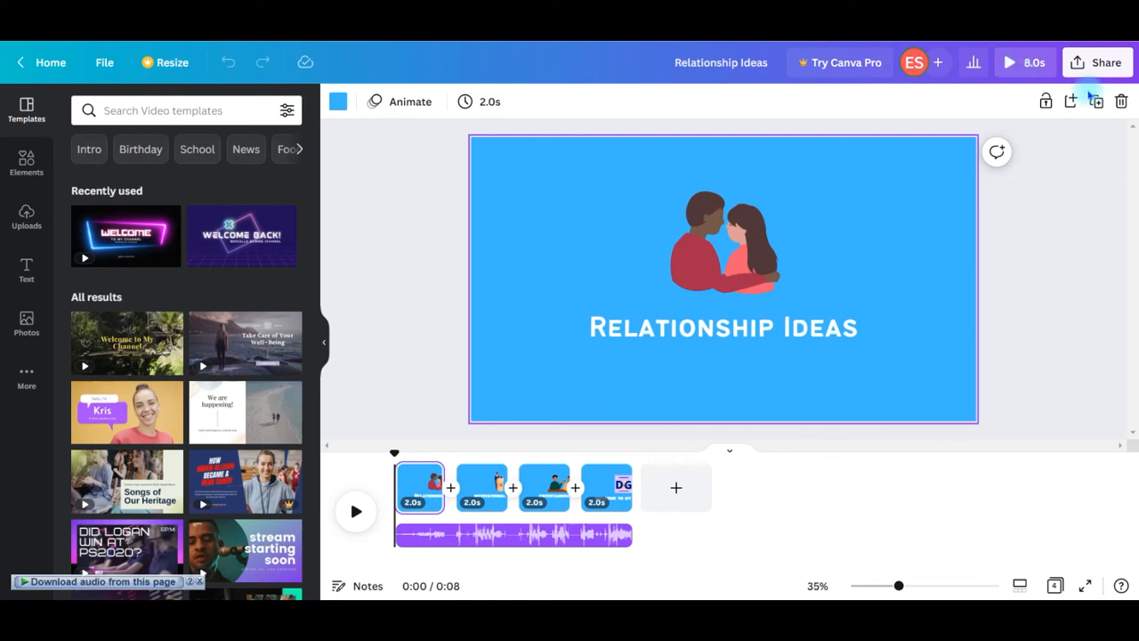
# - Download all four pages of the design as an MP4 video with the download settings saved
pyautogui.click(1108, 64)
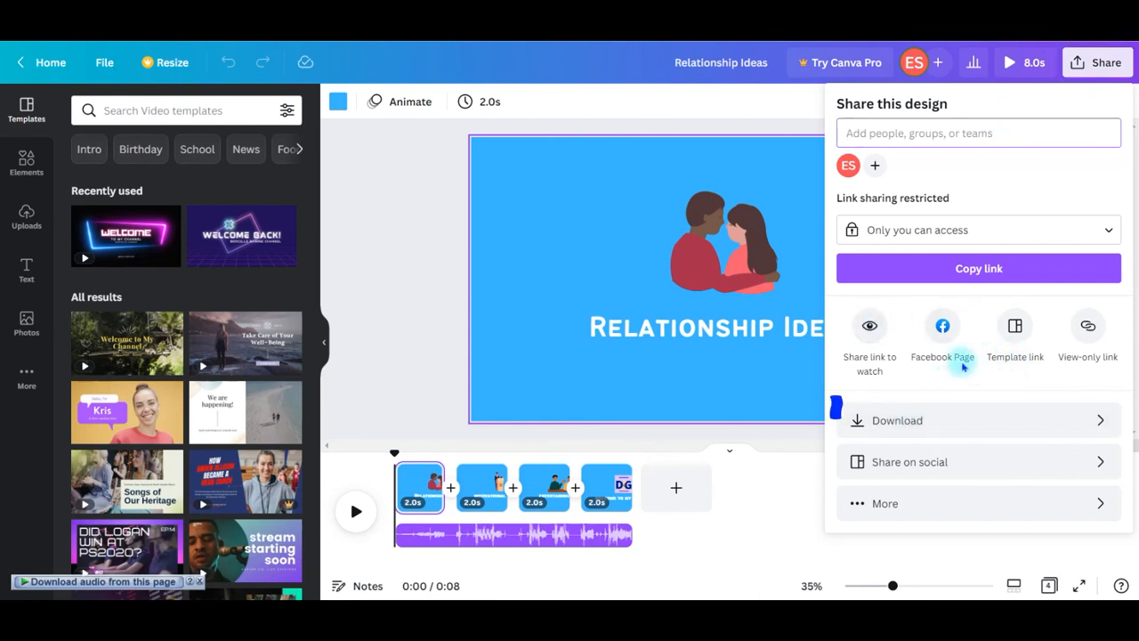
pyautogui.click(908, 425)
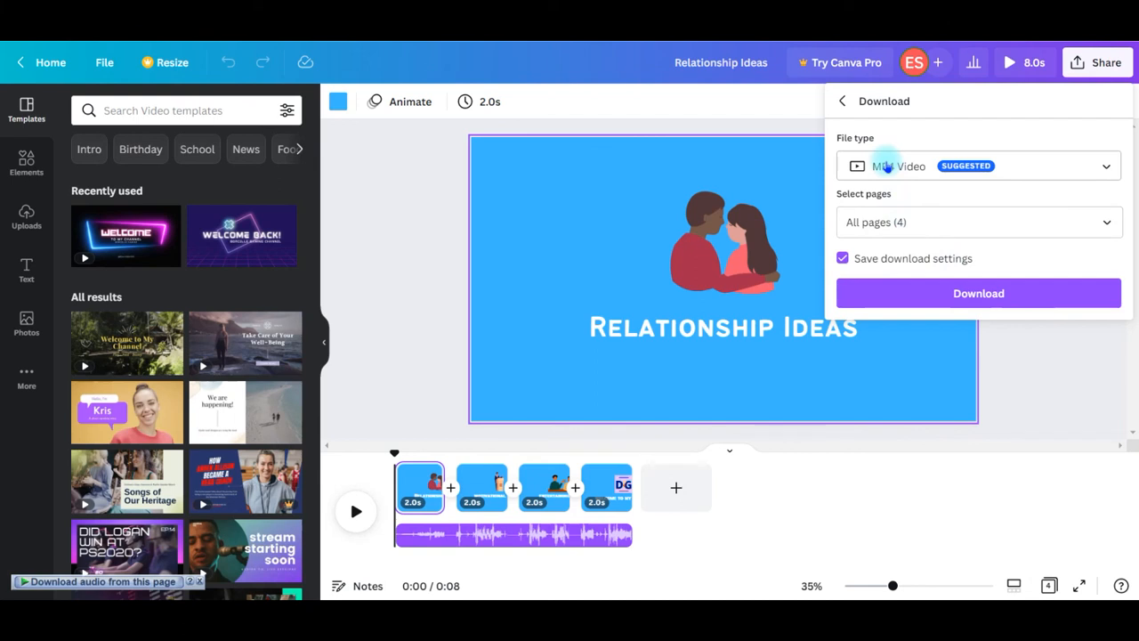
pyautogui.click(943, 298)
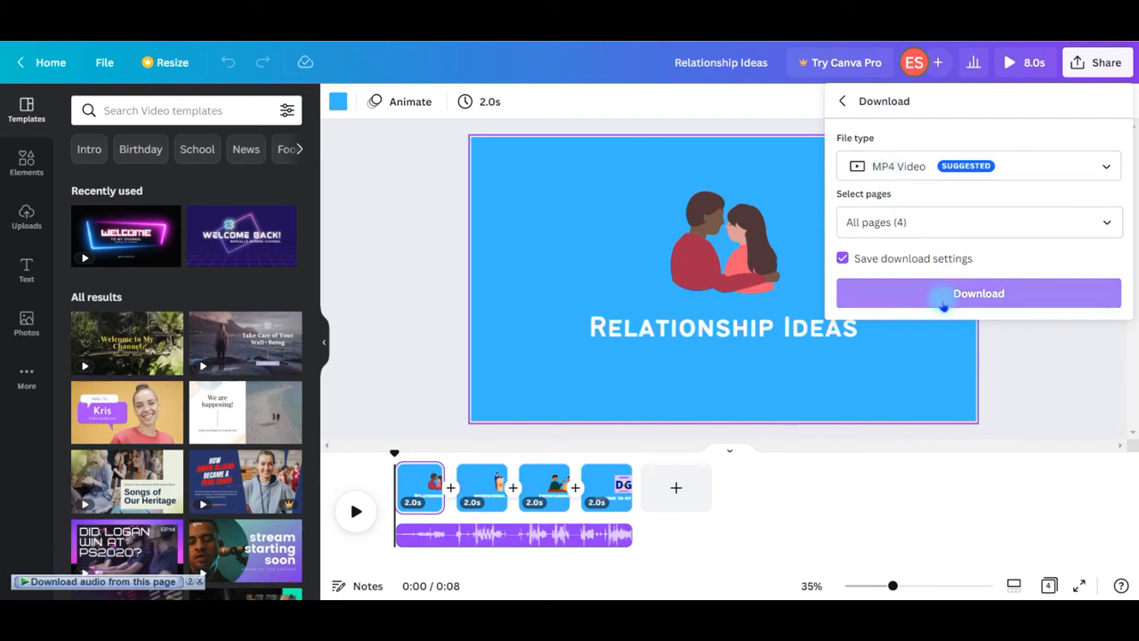